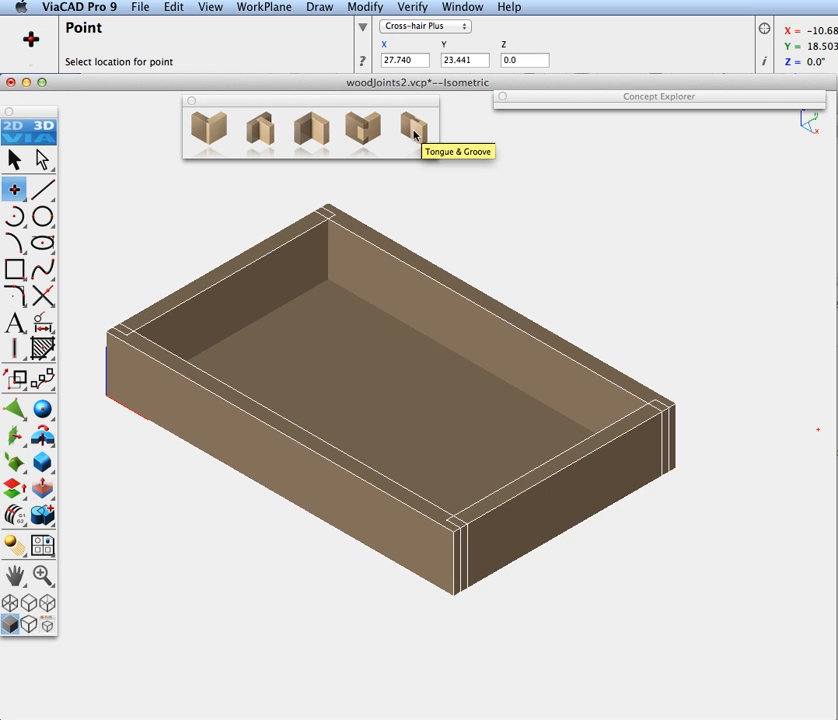
# - Hide the box's bottom panel and both short end boards so only the two long side boards remain
pyautogui.click(219, 131)
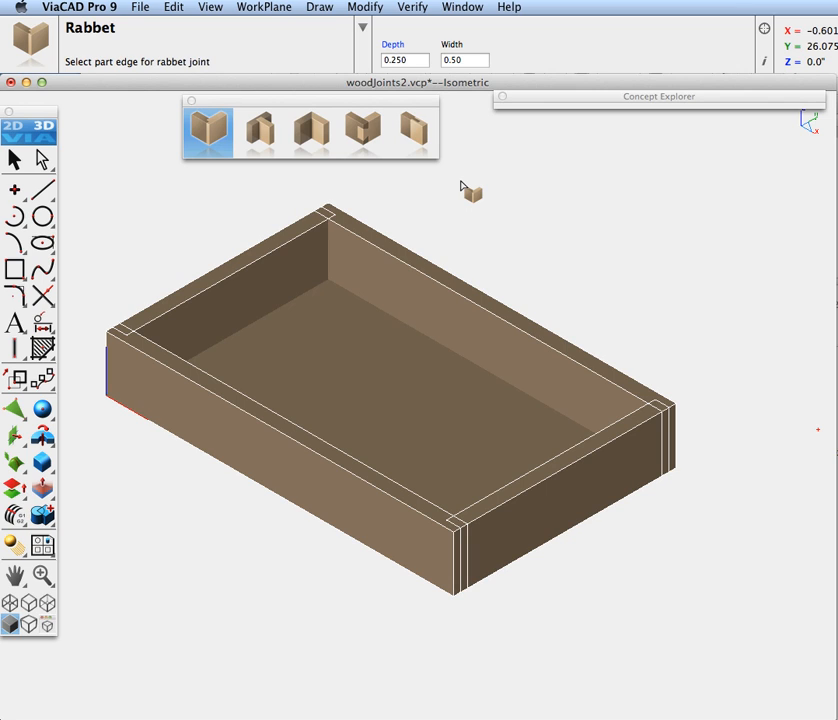
pyautogui.press('Escape')
pyautogui.rightClick(365, 396)
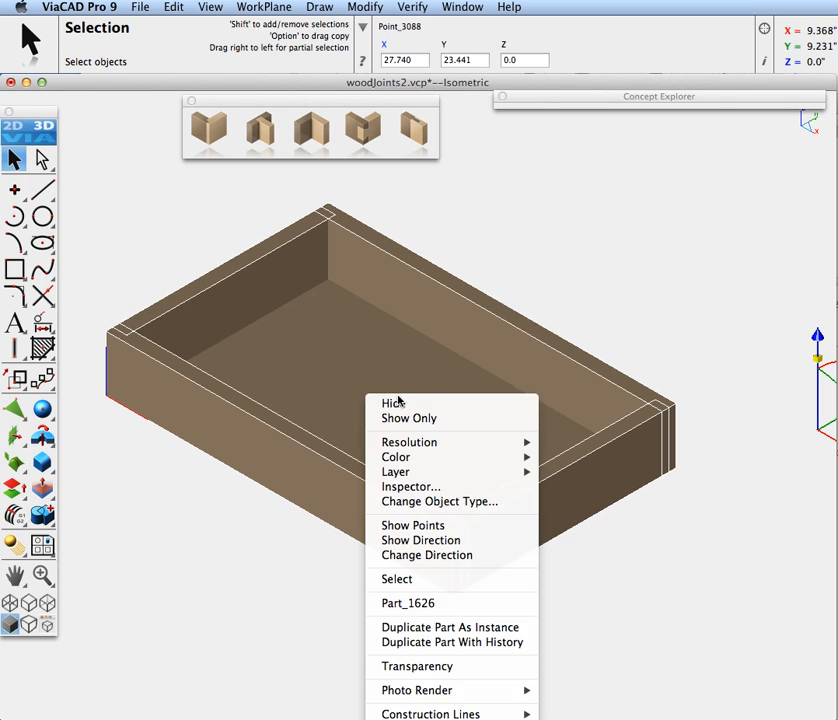
pyautogui.click(400, 404)
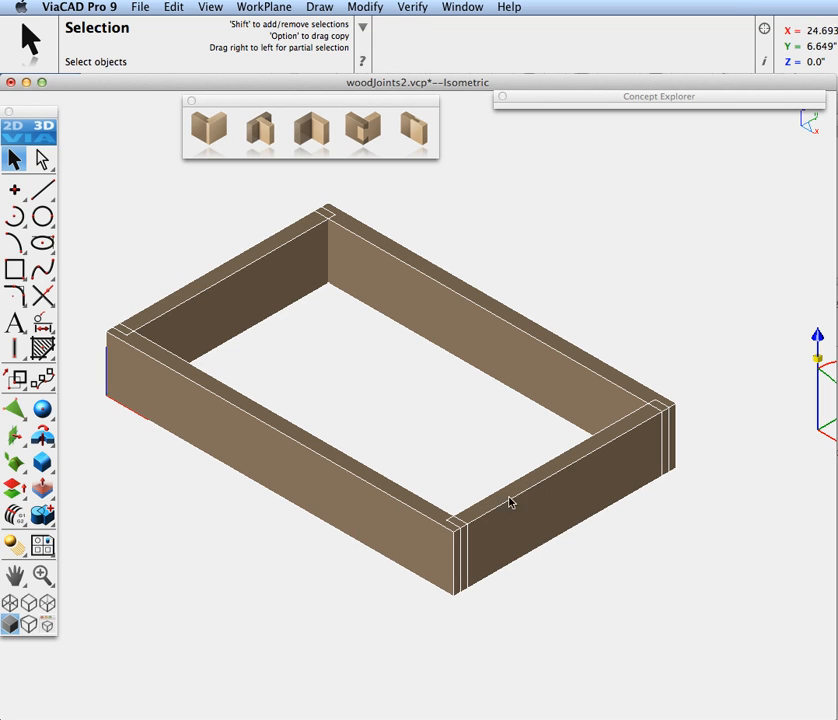
pyautogui.rightClick(547, 521)
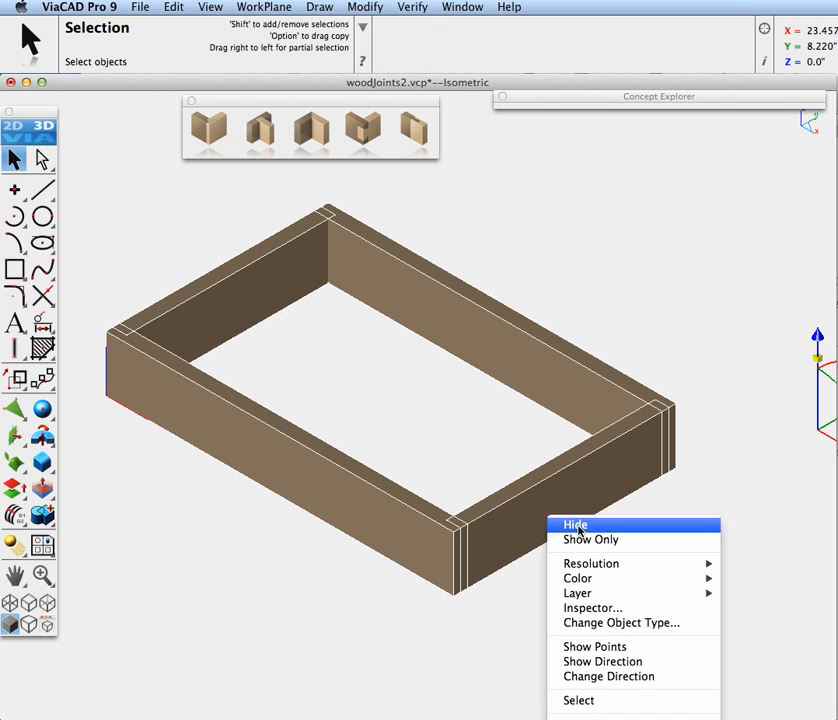
pyautogui.click(578, 526)
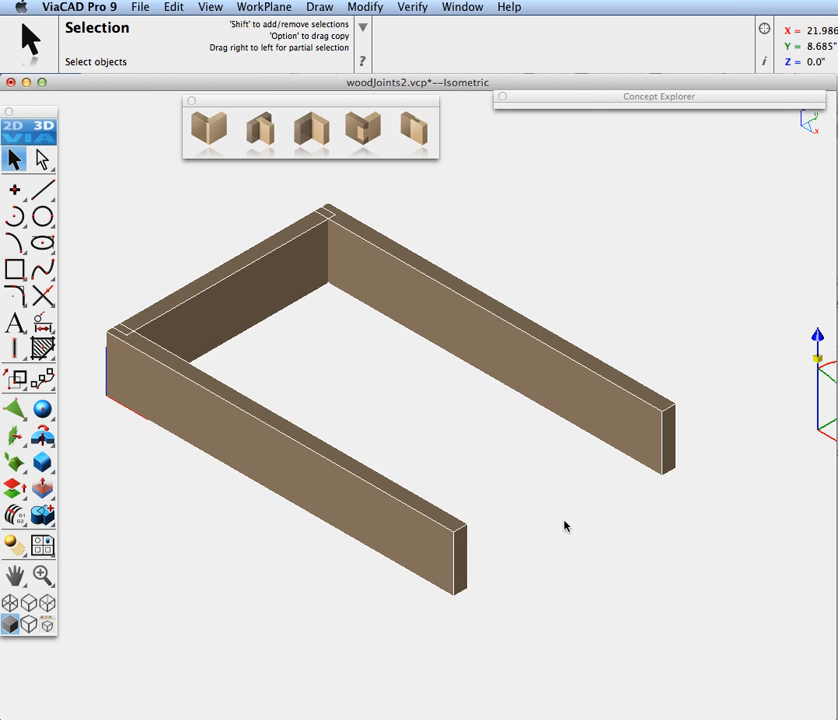
pyautogui.rightClick(257, 298)
pyautogui.click(287, 305)
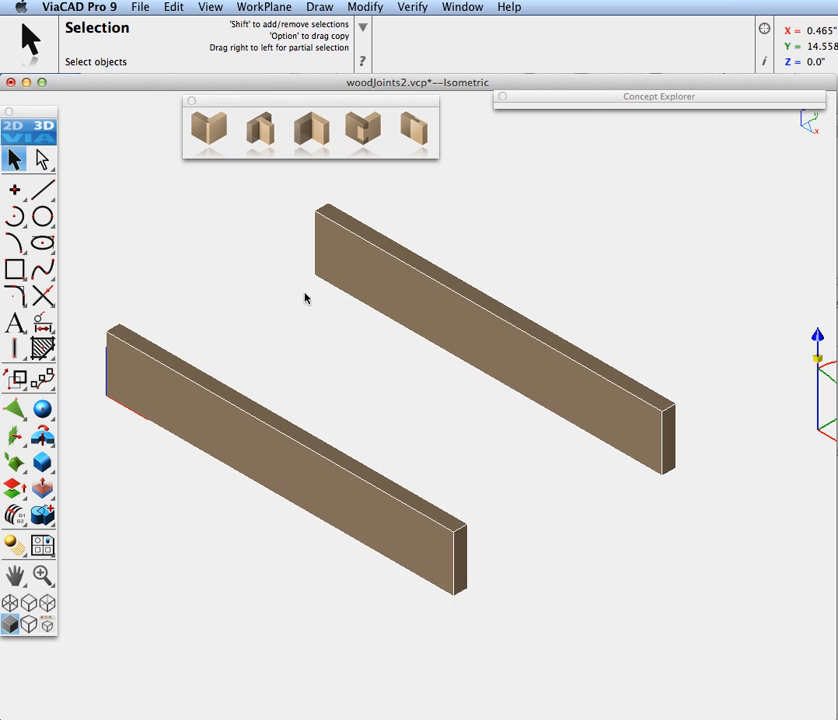
# - Cut rabbets 0.5 deep and 1 wide into the inner face at both ends of the far long side board
pyautogui.click(219, 135)
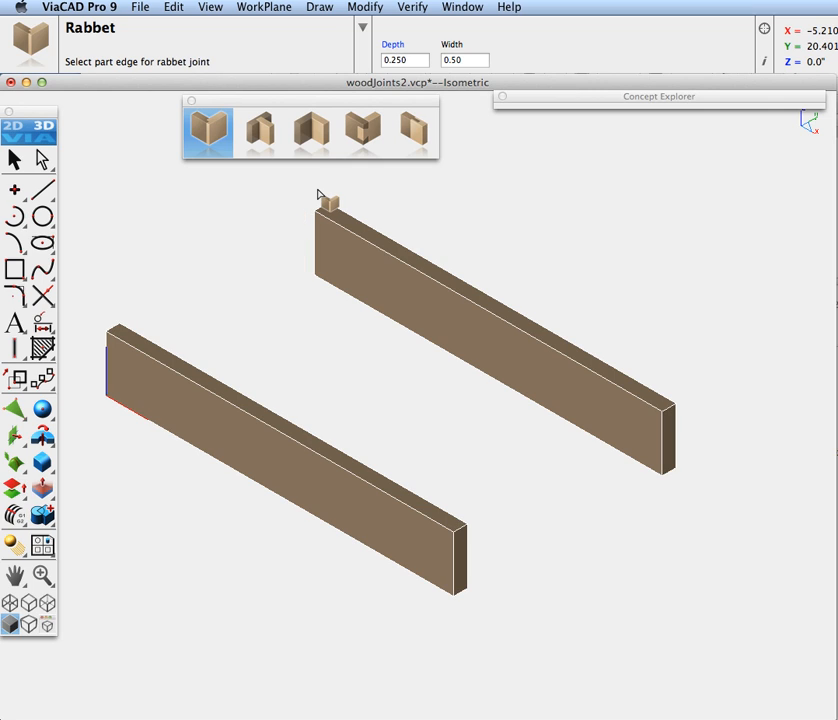
pyautogui.click(393, 56)
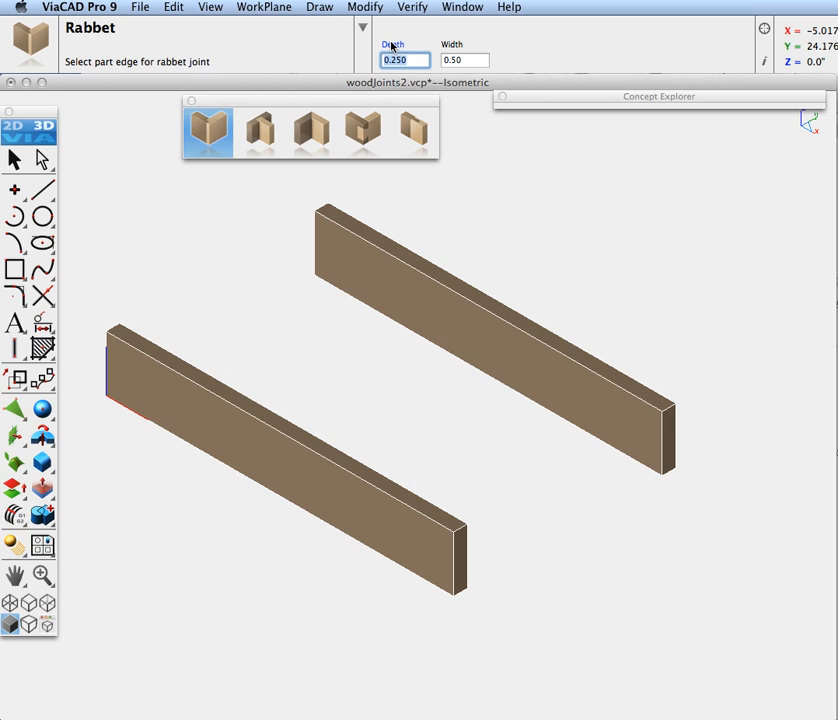
pyautogui.write('0')
pyautogui.press('Tab')
pyautogui.write('1')
pyautogui.press('Return')
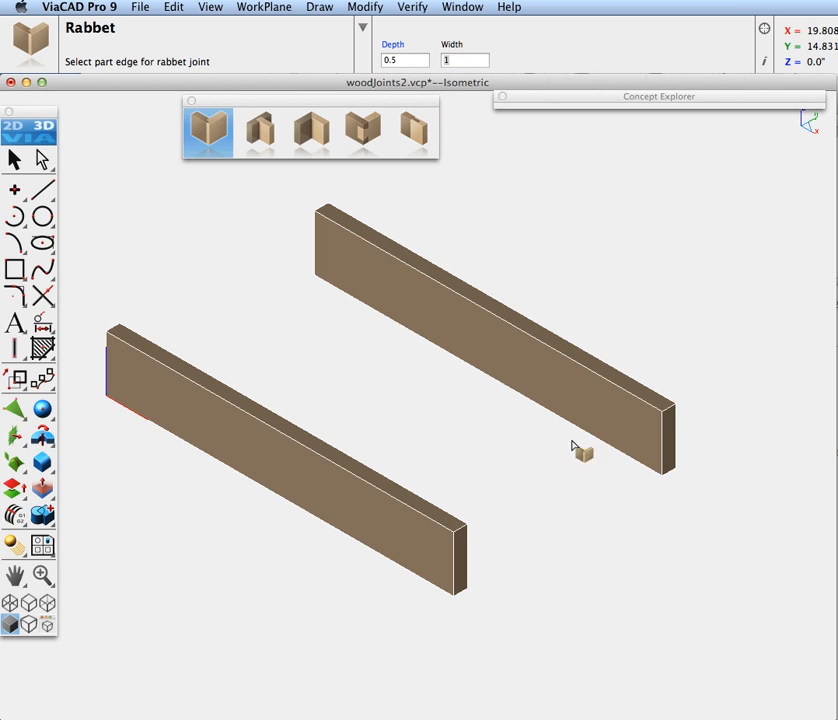
pyautogui.click(663, 444)
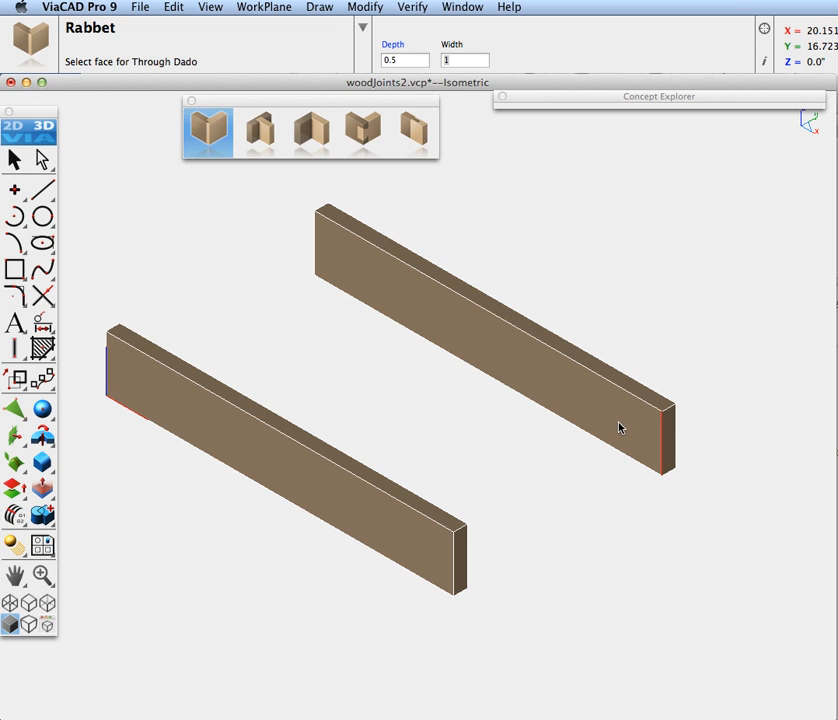
pyautogui.click(619, 427)
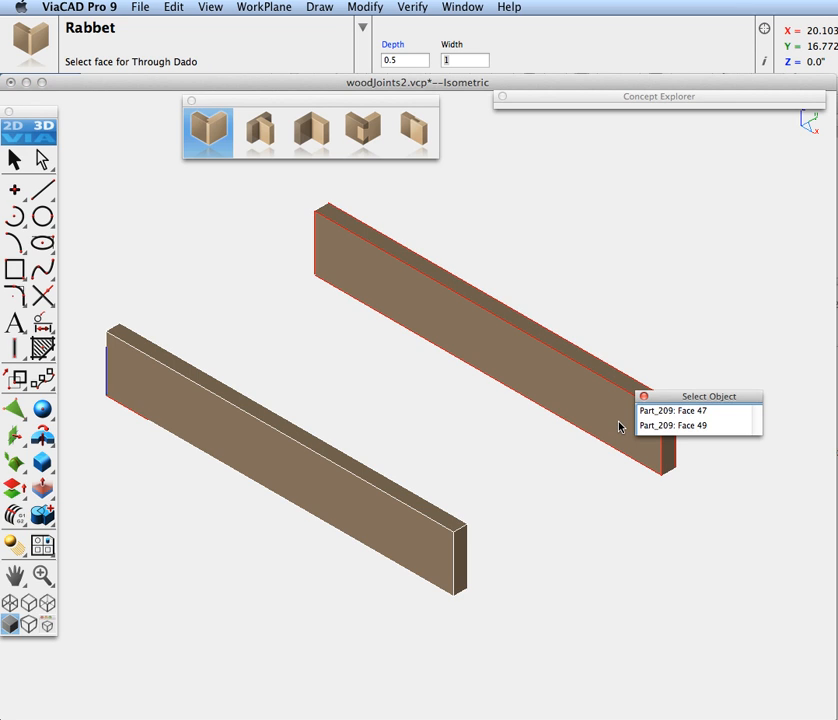
pyautogui.click(666, 465)
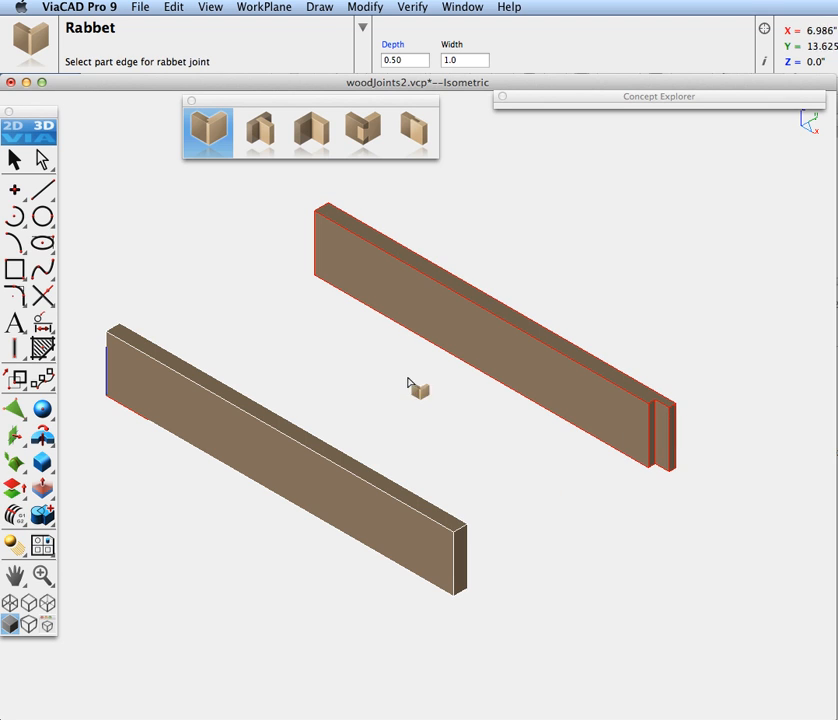
pyautogui.click(315, 246)
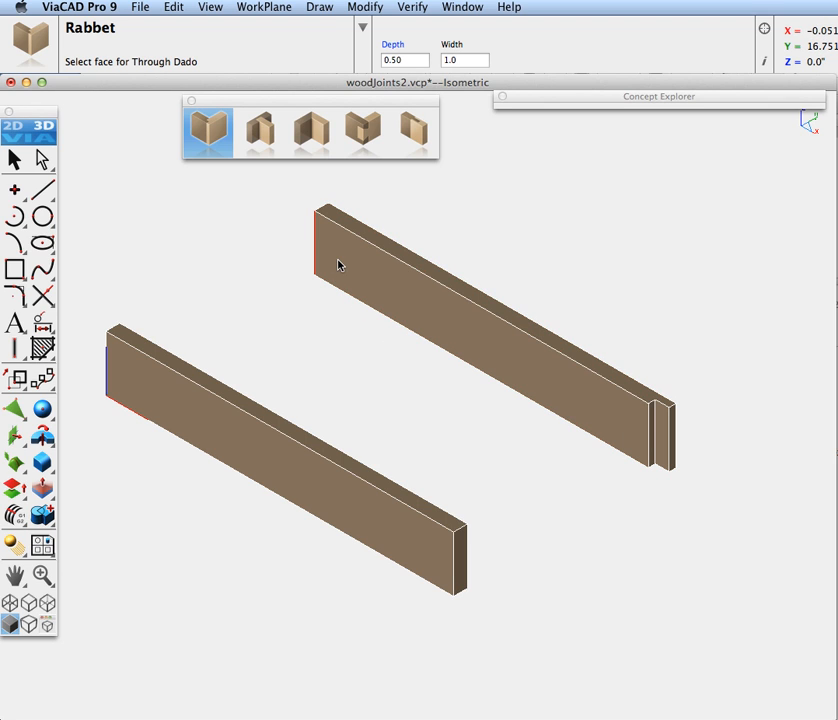
pyautogui.click(345, 262)
pyautogui.click(380, 250)
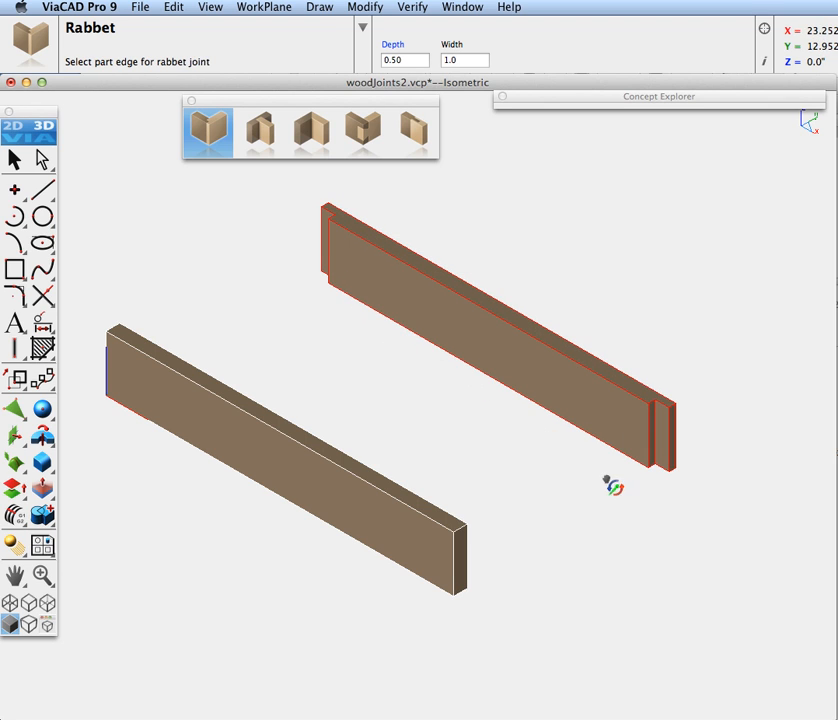
# - Cut the same 0.50 by 1.0 rabbets into the inner face at both ends of the other long side board and restore the isometric view
pyautogui.moveTo(612, 486); pyautogui.dragTo(333, 458, button='middle')
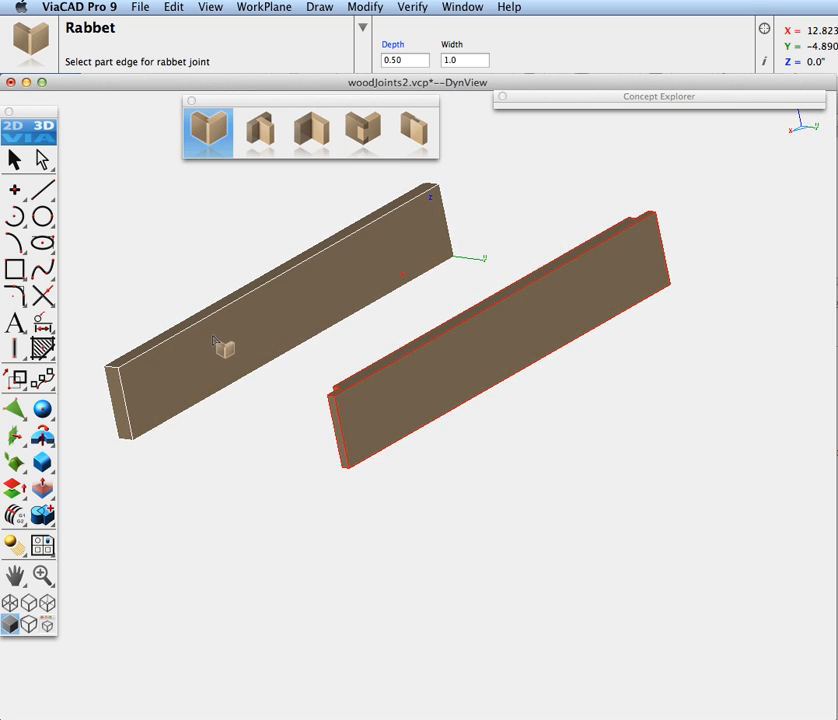
pyautogui.click(126, 400)
pyautogui.click(175, 386)
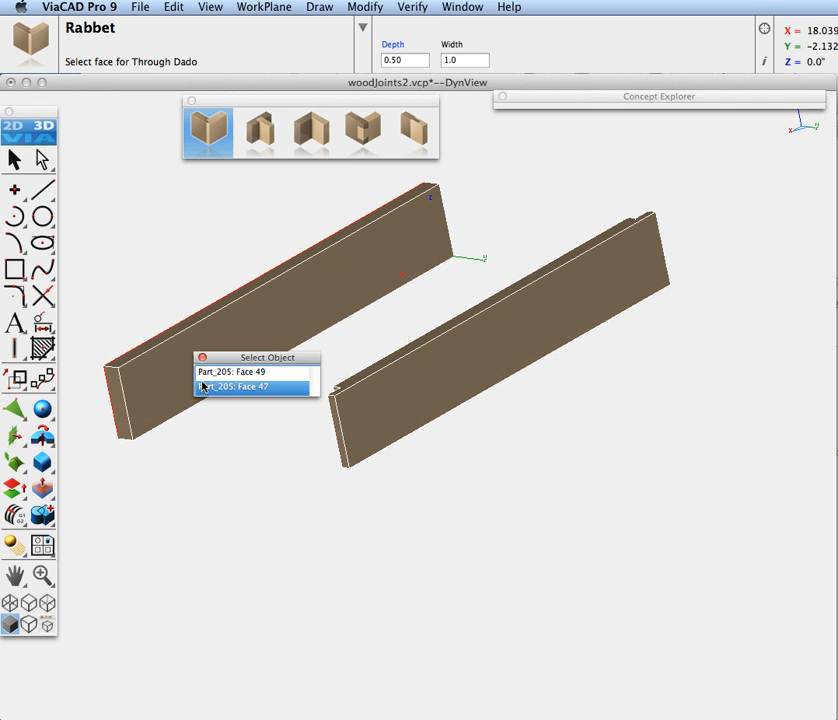
pyautogui.click(231, 371)
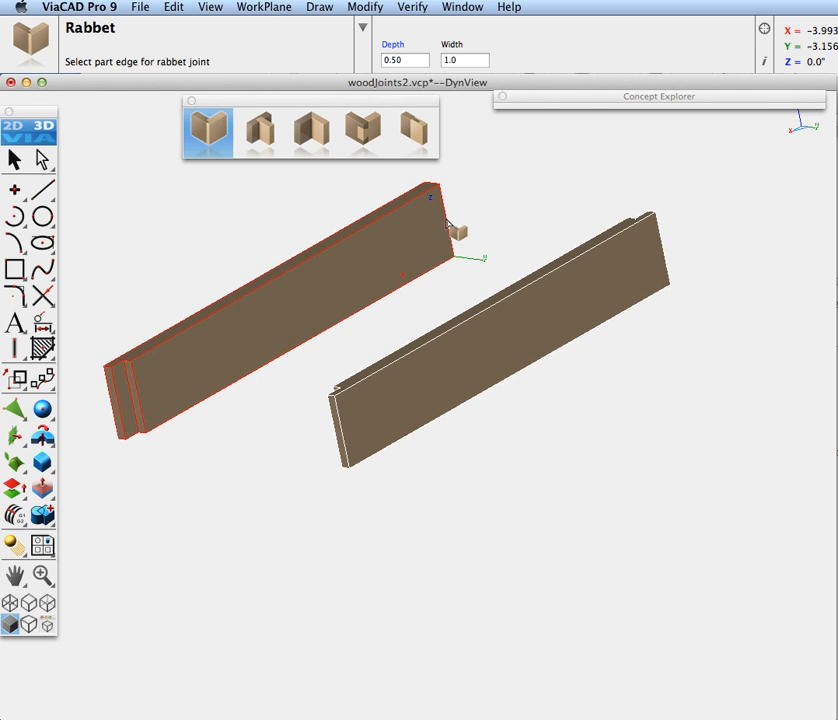
pyautogui.click(455, 234)
pyautogui.click(426, 236)
pyautogui.click(426, 235)
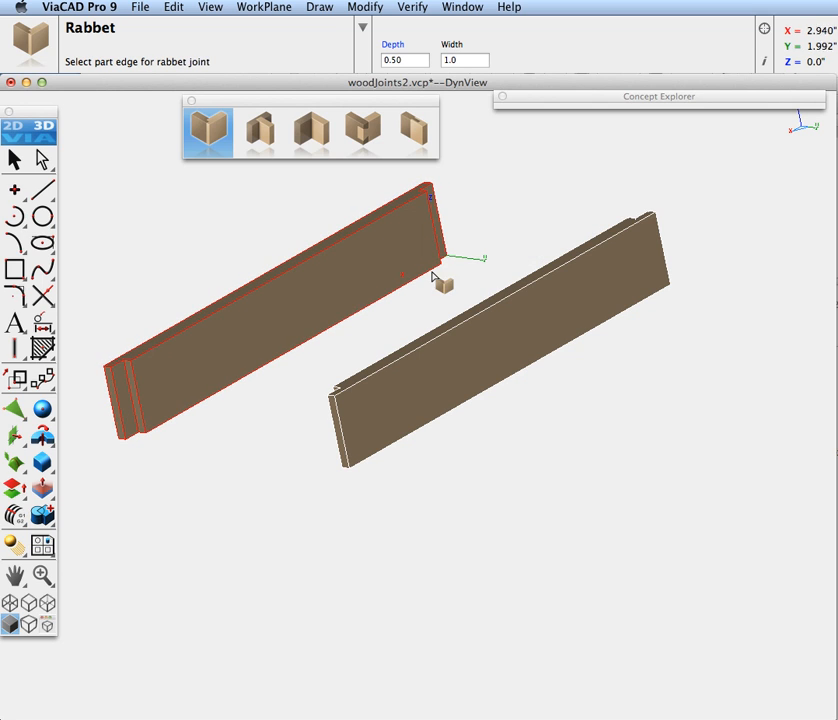
pyautogui.press('super+7')
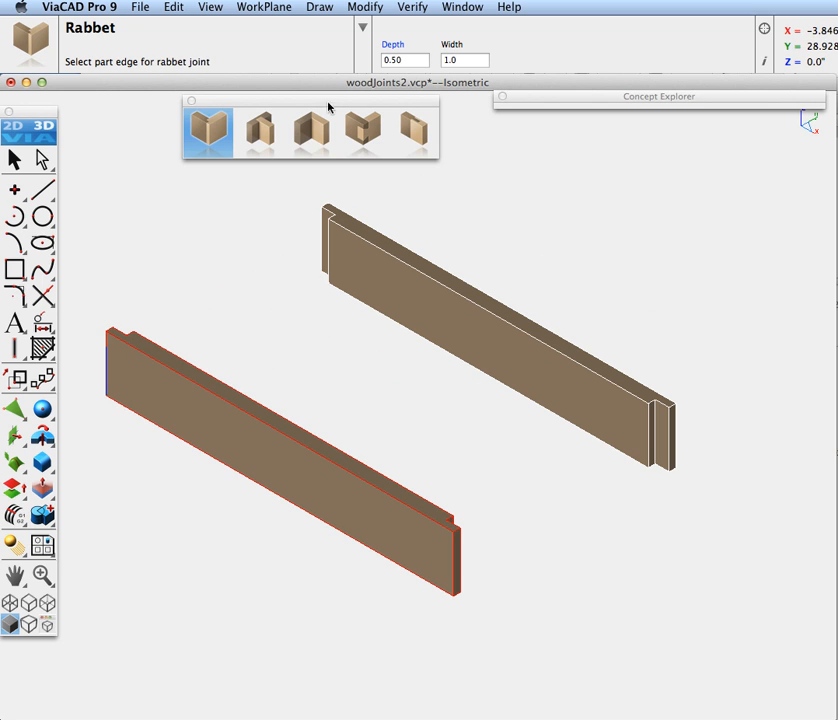
# - Leave the Rabbet tool, show all hidden objects again and clear the selection
pyautogui.press('Escape')
pyautogui.rightClick(129, 181)
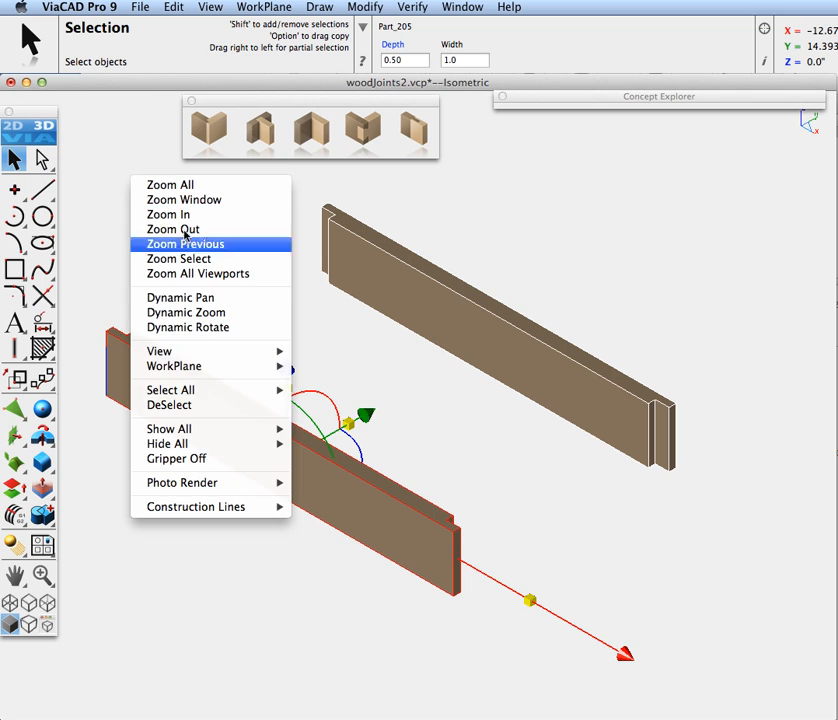
pyautogui.moveTo(205, 430)
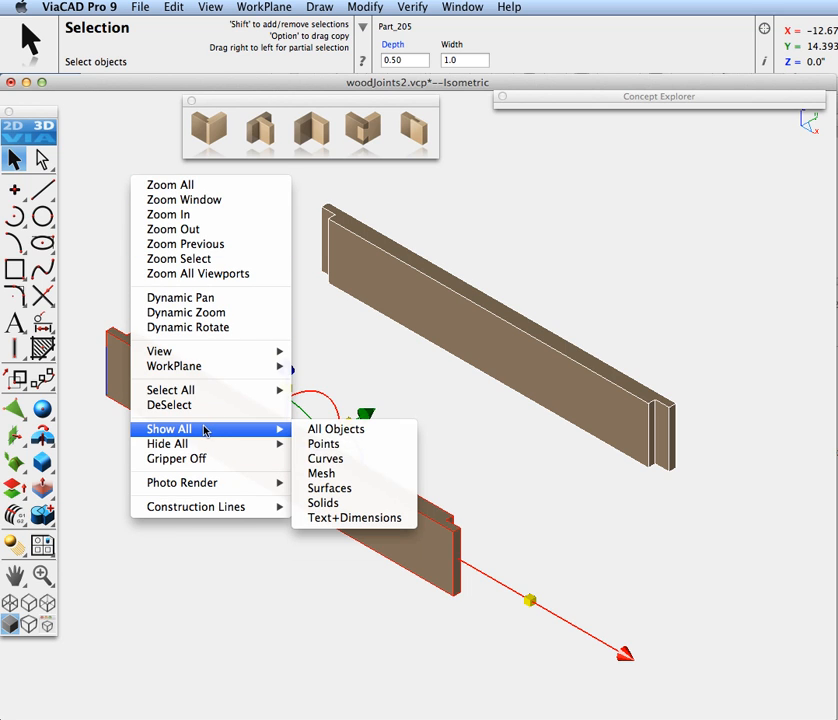
pyautogui.click(335, 430)
pyautogui.click(714, 587)
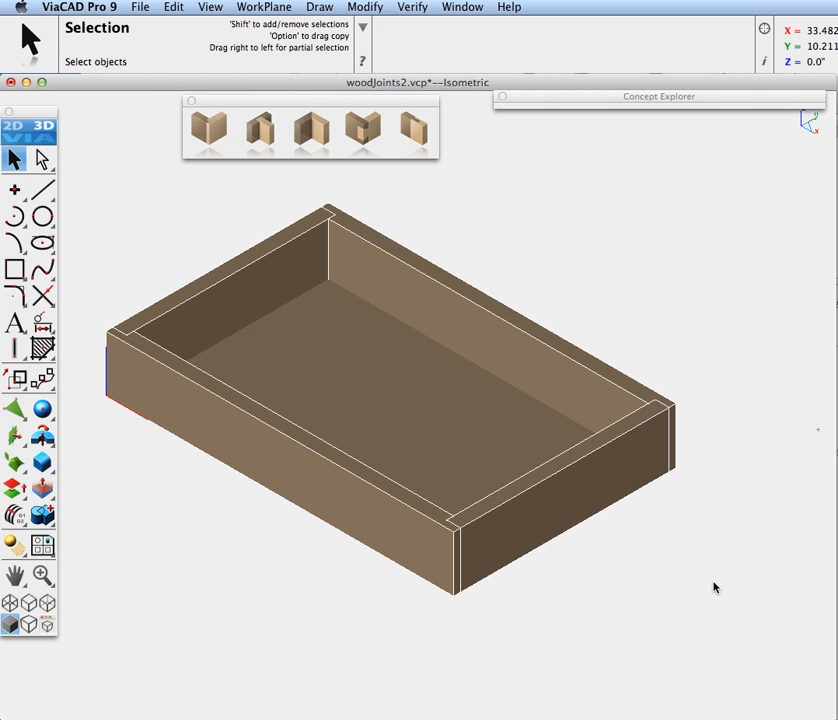
# - Hide the box's bottom panel to expose the lower inner edges of the frame
pyautogui.rightClick(378, 388)
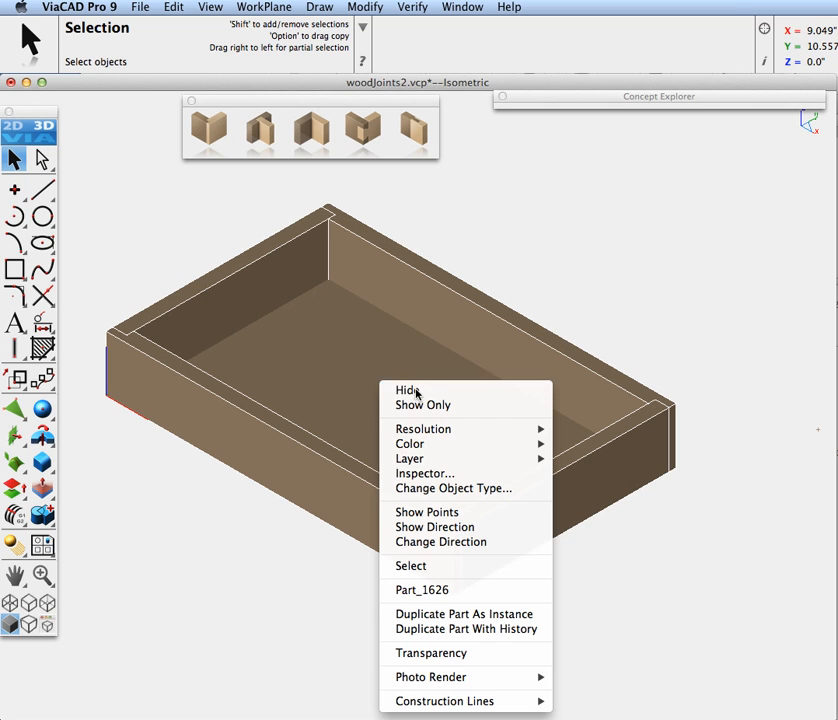
pyautogui.click(414, 392)
pyautogui.moveTo(512, 542); pyautogui.dragTo(462, 257, button='middle')
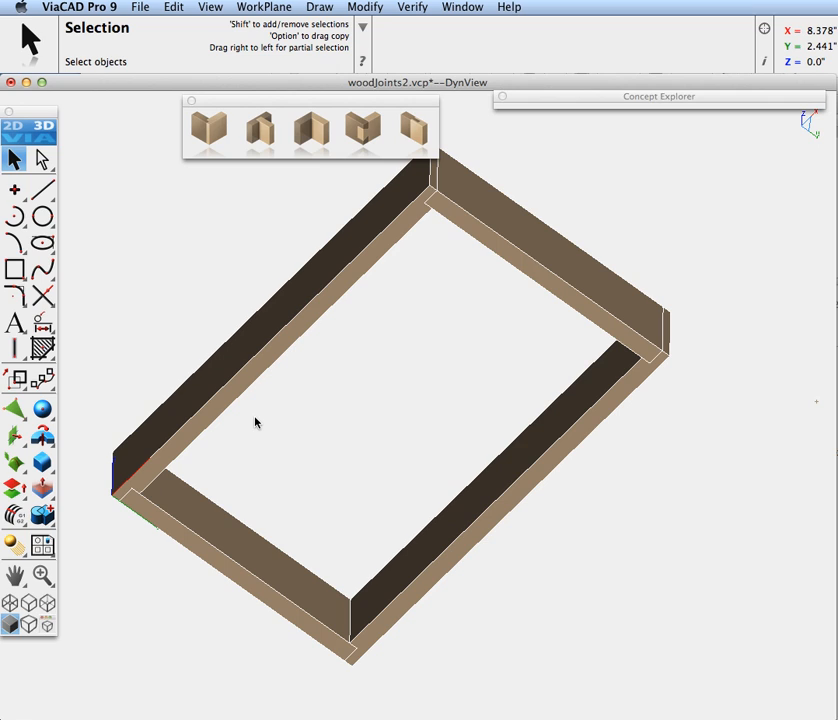
# - Cut a rabbet 0.25 deep and 0.5 wide along the lower inner edge of the first long side board
pyautogui.click(206, 124)
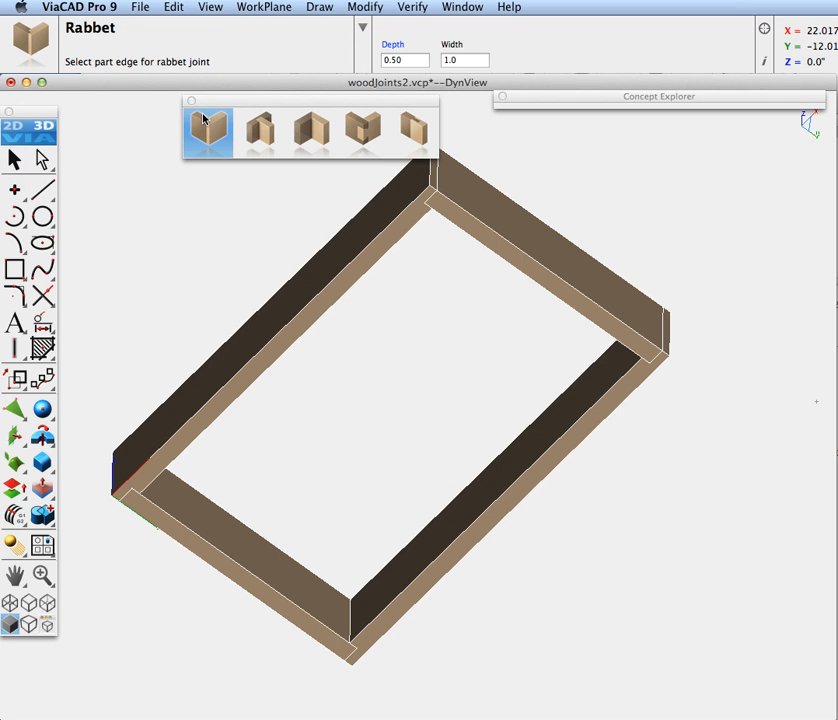
pyautogui.click(398, 48)
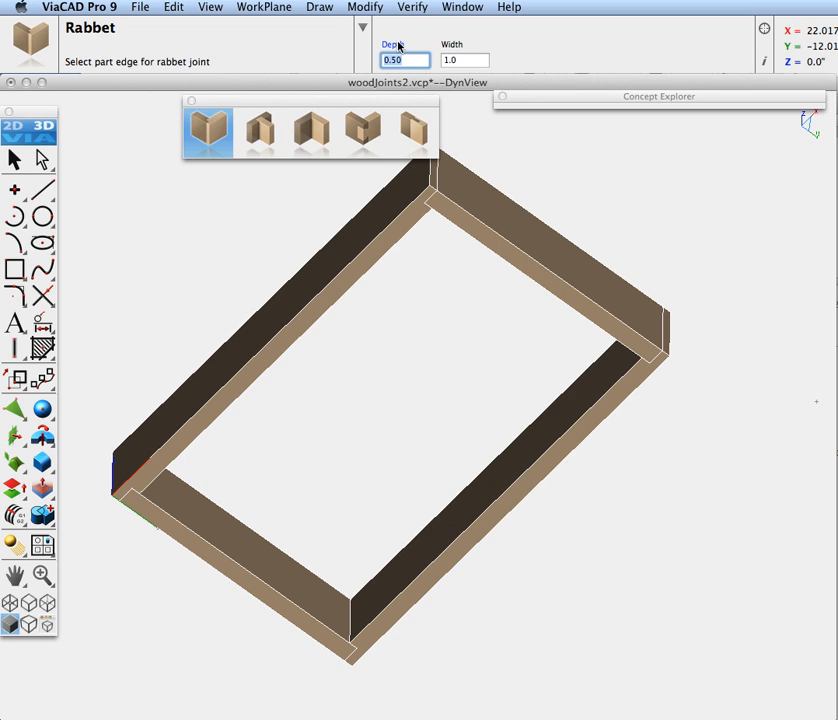
pyautogui.write('0')
pyautogui.click(461, 47)
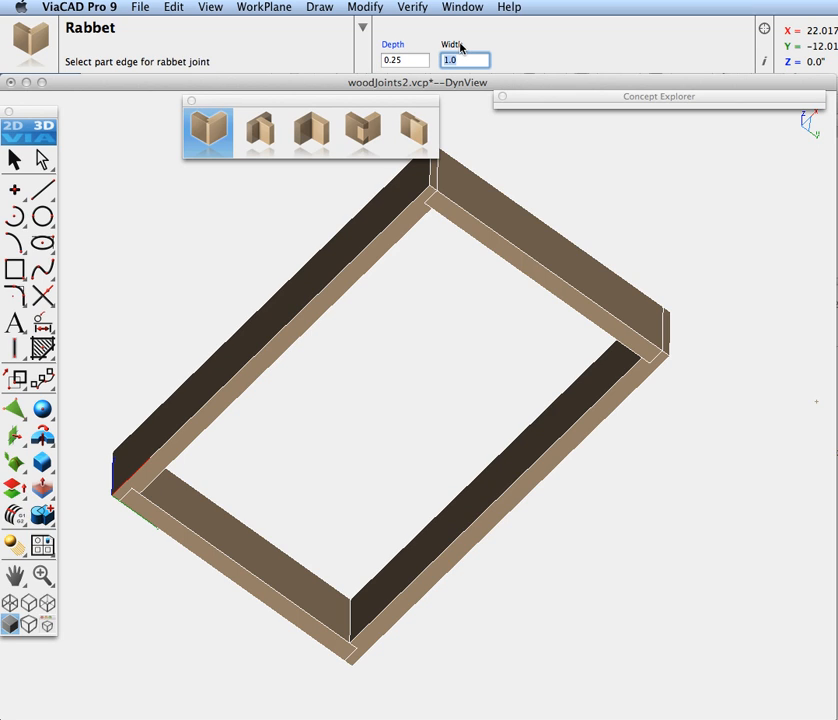
pyautogui.write('0.5')
pyautogui.press('Return')
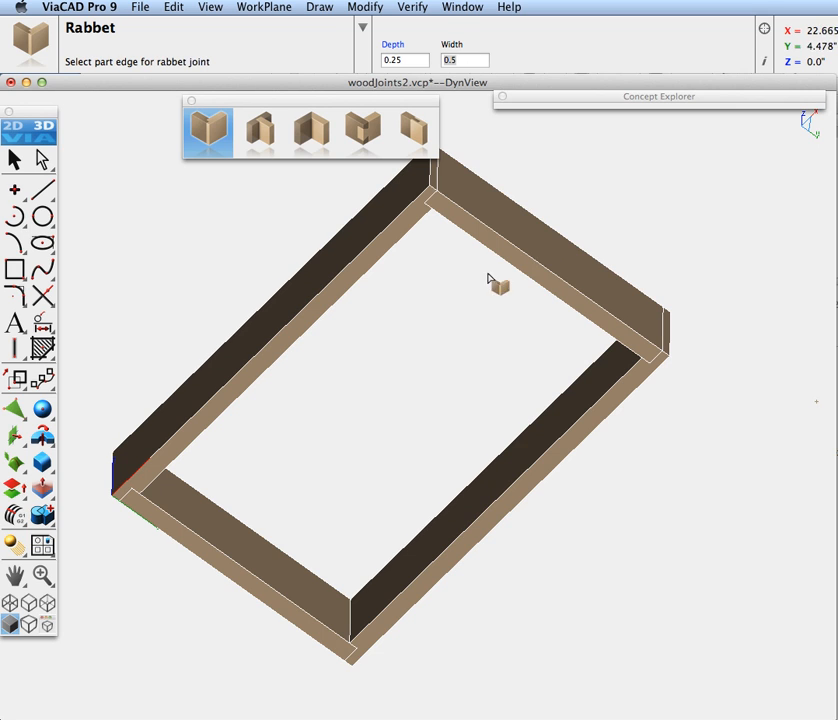
pyautogui.scroll(5, 432, 262)
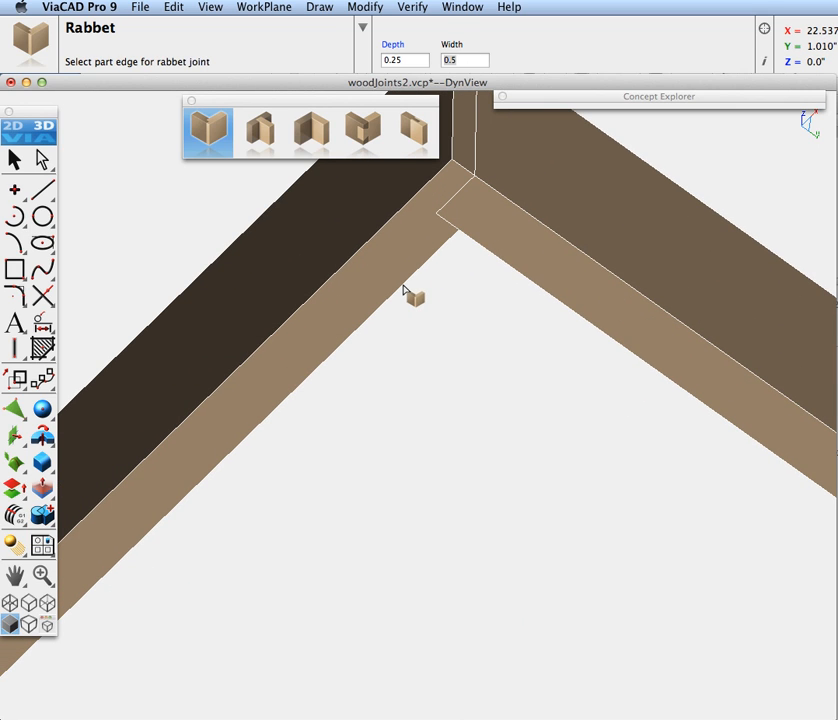
pyautogui.click(404, 290)
pyautogui.click(387, 277)
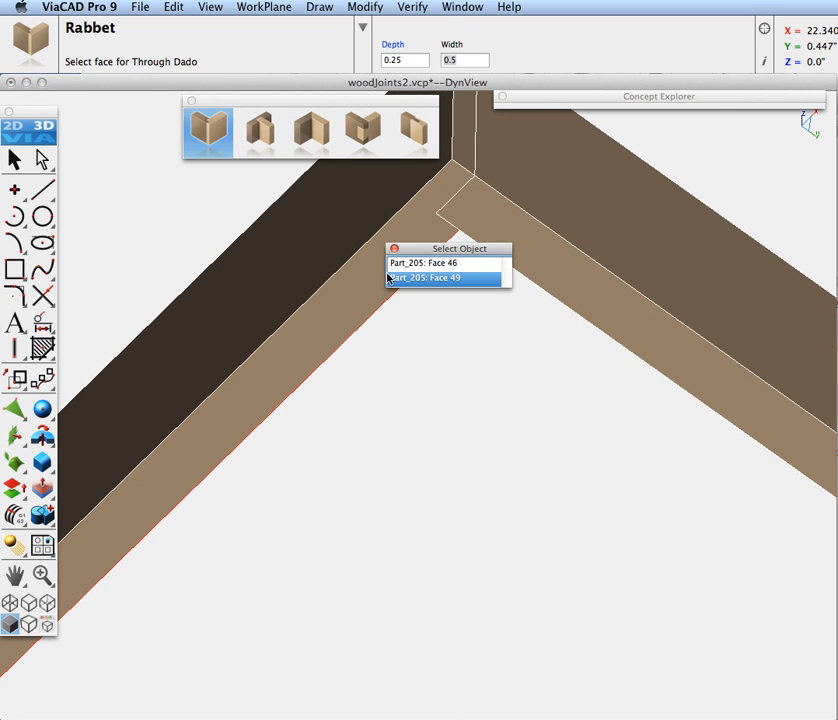
pyautogui.click(401, 266)
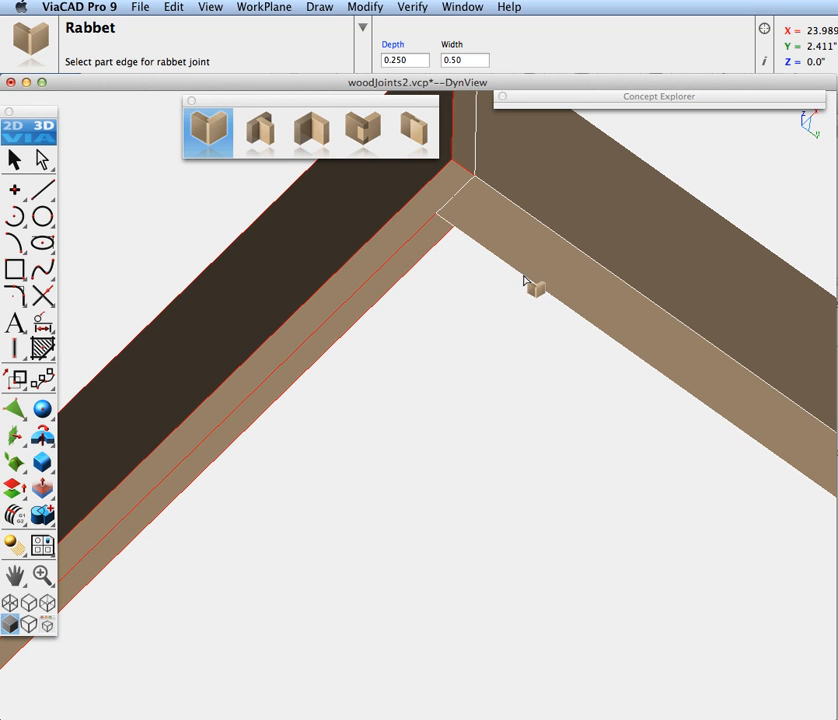
# - Cut the same 0.25 by 0.5 rabbet along the lower inner edge of the adjoining short end board
pyautogui.click(534, 284)
pyautogui.click(537, 267)
pyautogui.click(565, 250)
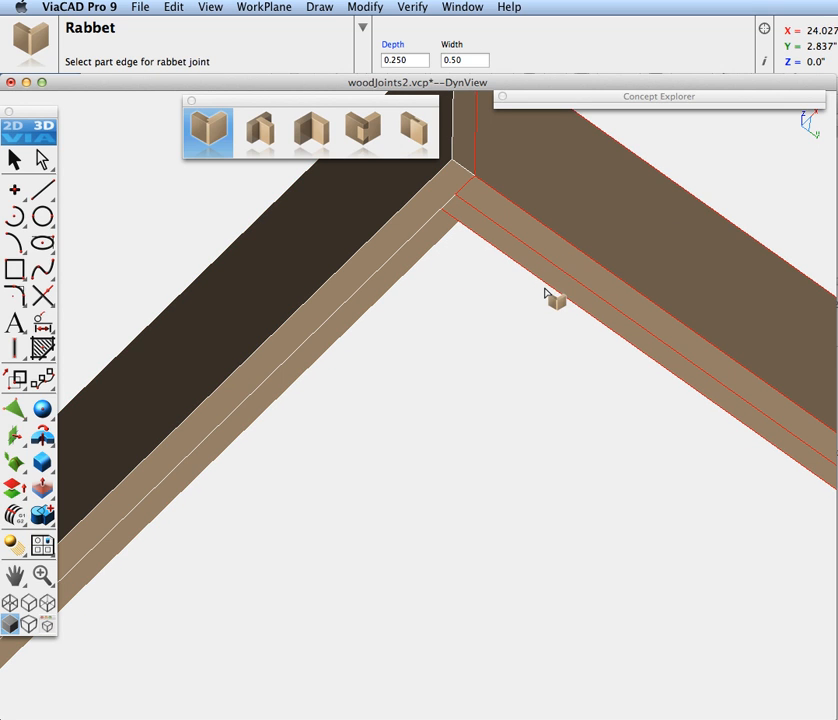
# - Cut the 0.25 by 0.5 rabbet along the lower inner edges of the two remaining boards of the box
pyautogui.press('super+f')
pyautogui.scroll(4, 271, 641)
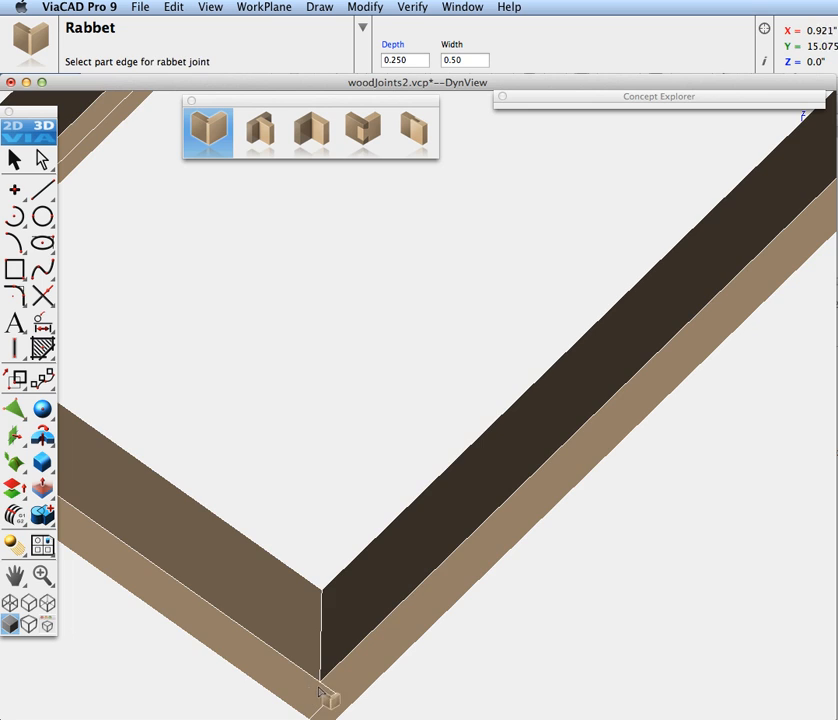
pyautogui.moveTo(316, 685); pyautogui.dragTo(427, 412, button='middle')
pyautogui.scroll(2, 380, 423)
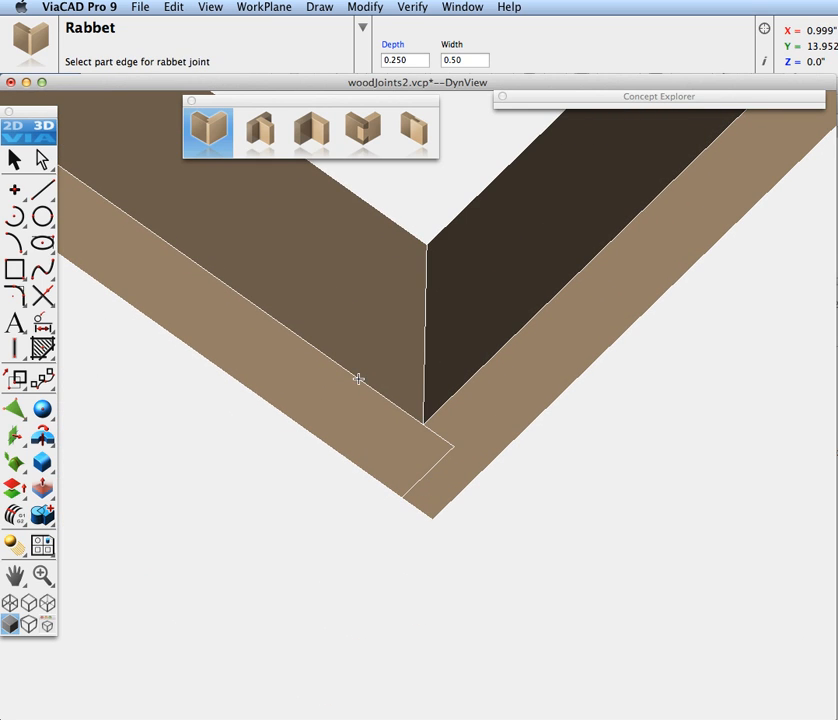
pyautogui.click(337, 413)
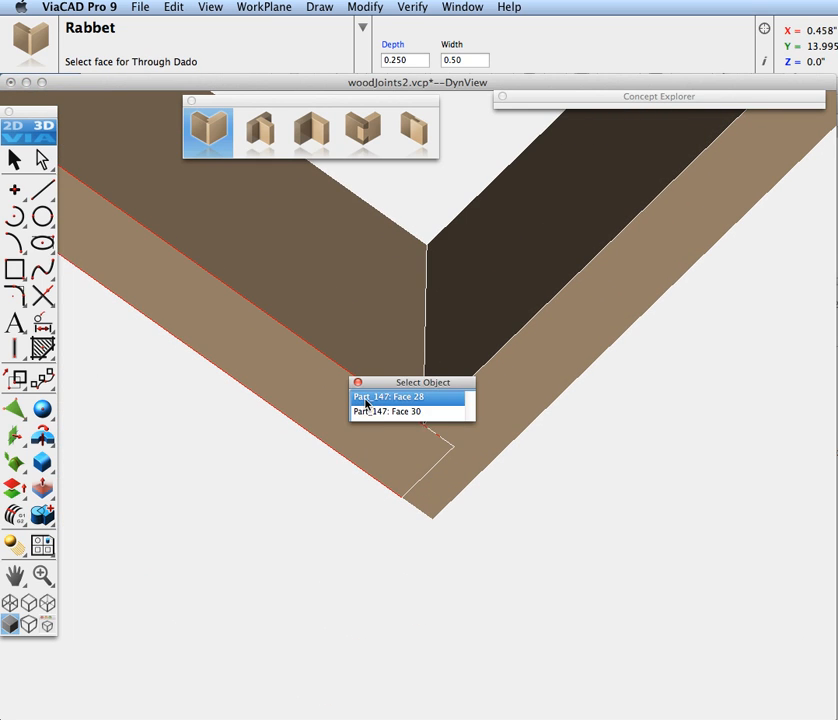
pyautogui.click(361, 397)
pyautogui.click(563, 354)
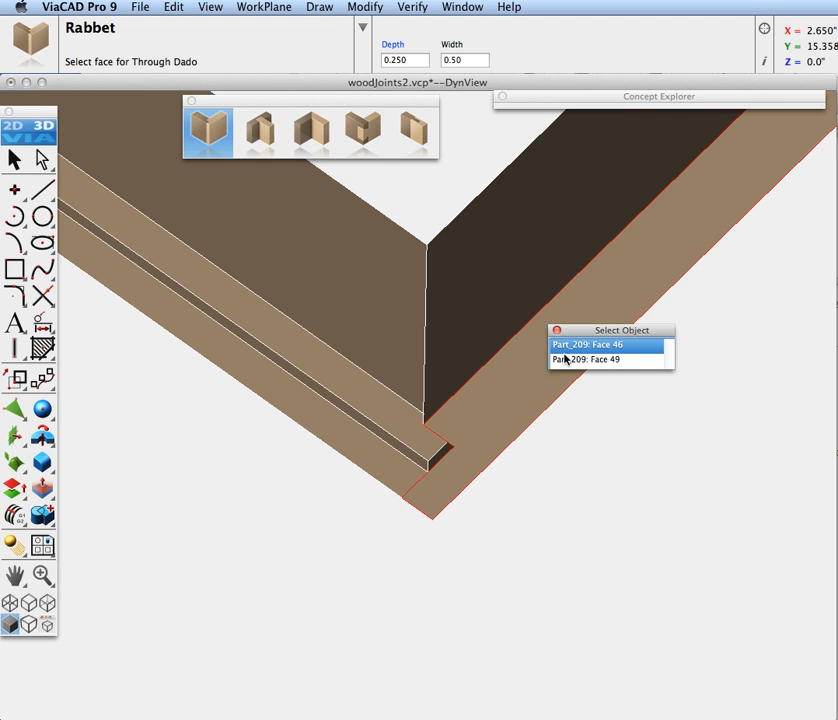
pyautogui.click(566, 352)
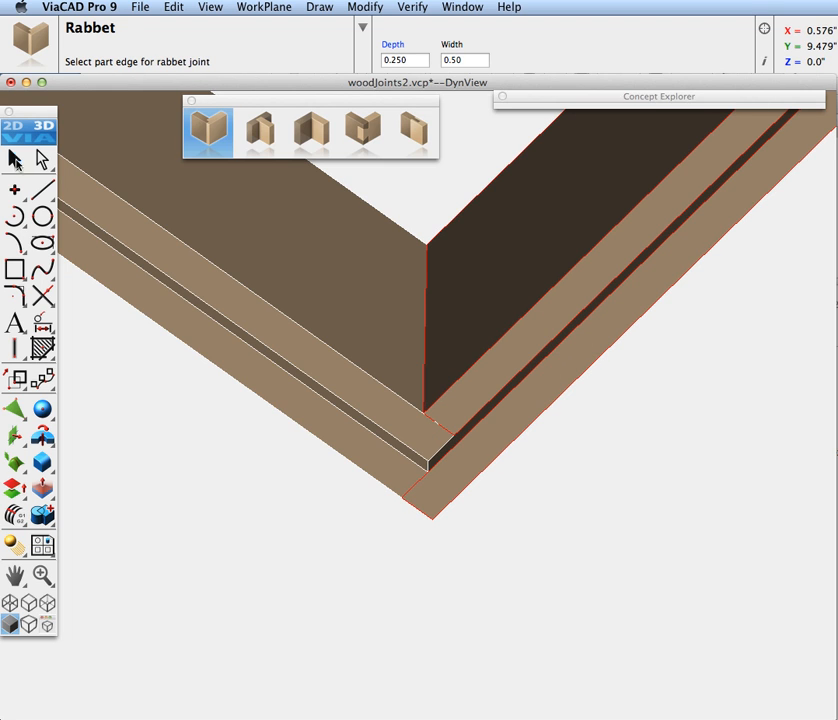
# - Leave the Rabbet tool, show all hidden objects again and view the complete drawer in isometric
pyautogui.click(14, 159)
pyautogui.rightClick(112, 415)
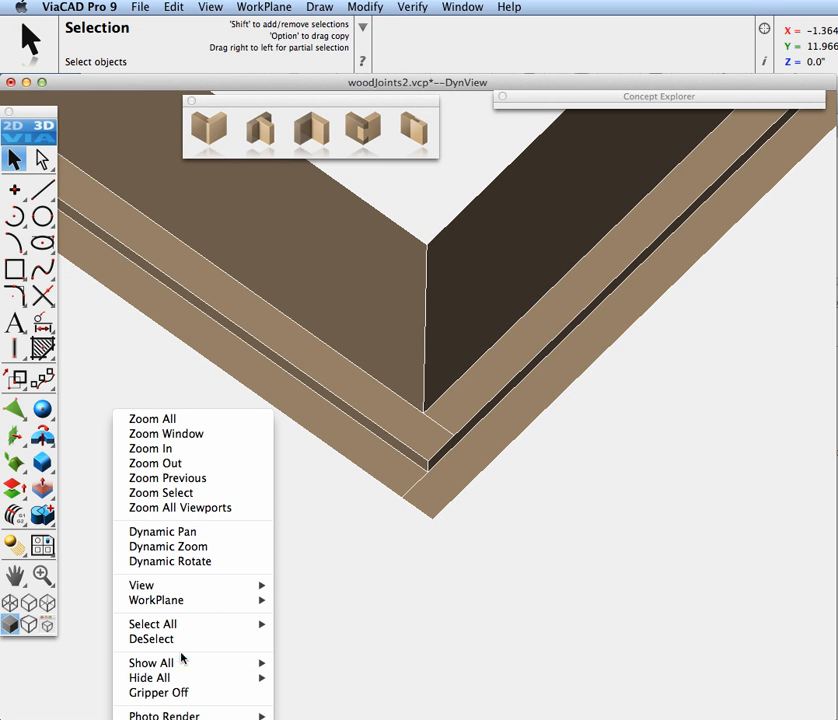
pyautogui.moveTo(257, 665)
pyautogui.click(293, 665)
pyautogui.press('super+i')
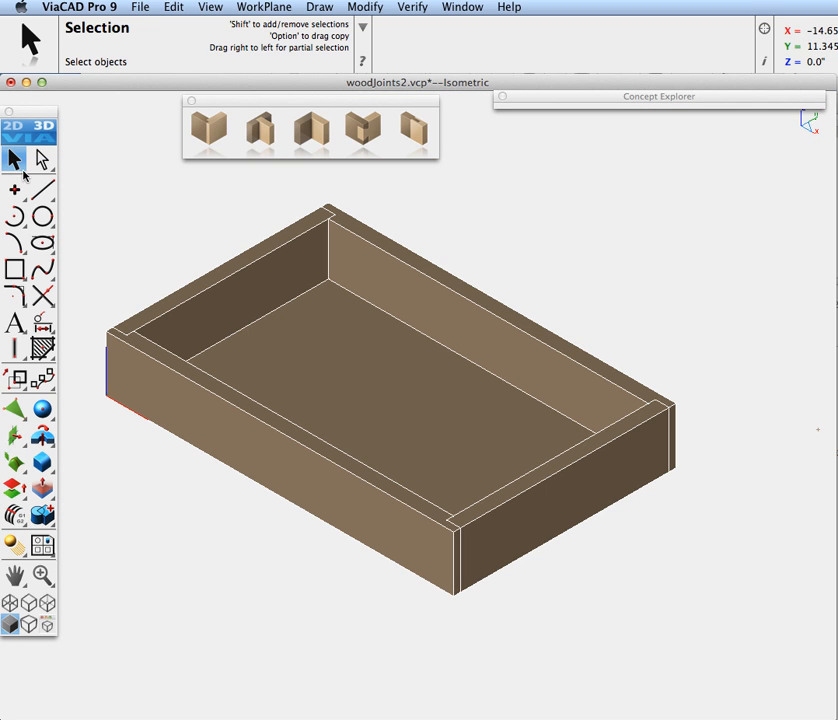
pyautogui.moveTo(458, 475); pyautogui.dragTo(426, 484, button='middle')
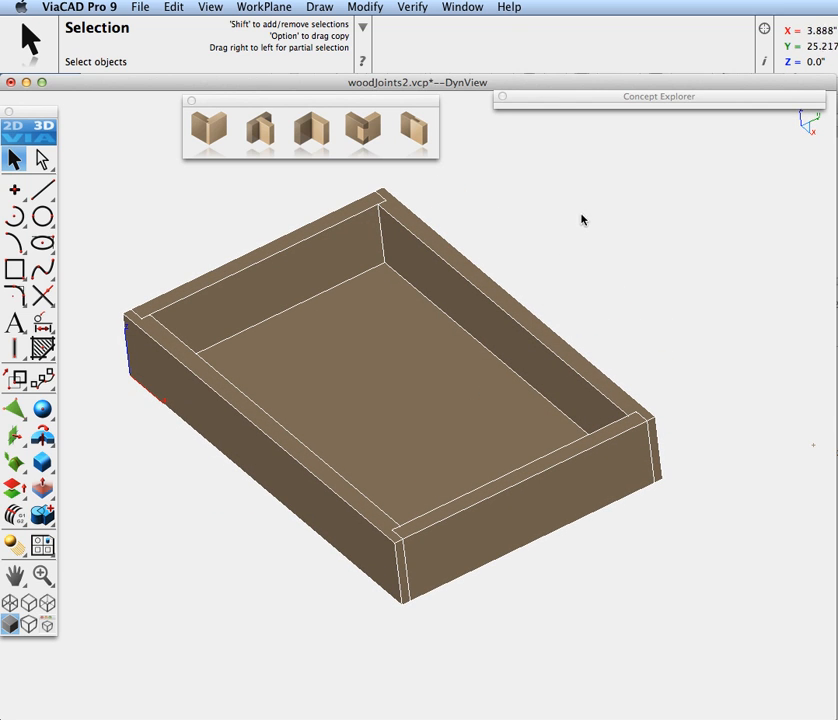
# - Switch to the Bookcase w Dado Joints layer and fit the bookcase in the isometric view
pyautogui.moveTo(602, 105)
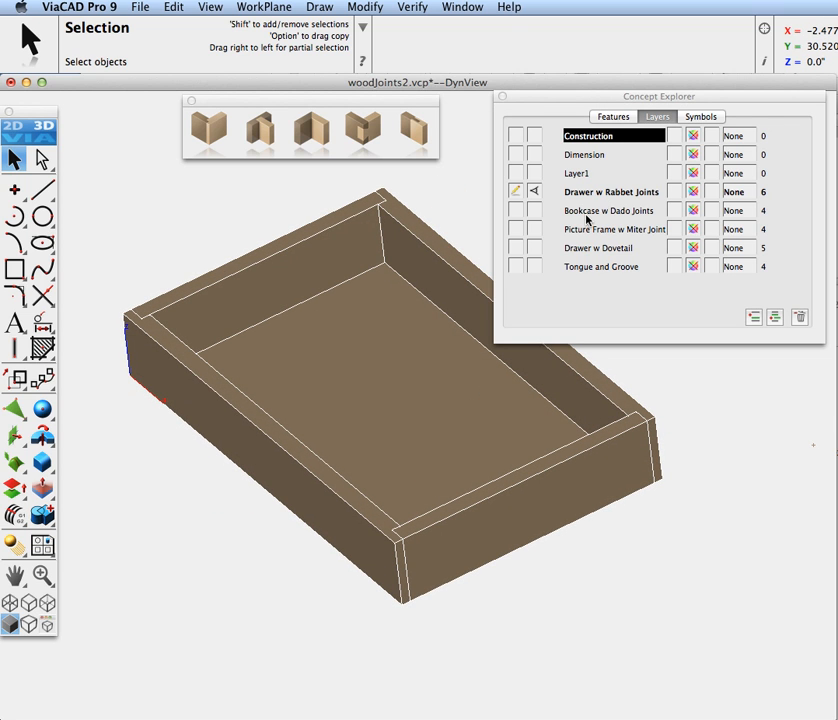
pyautogui.rightClick(535, 212)
pyautogui.click(561, 243)
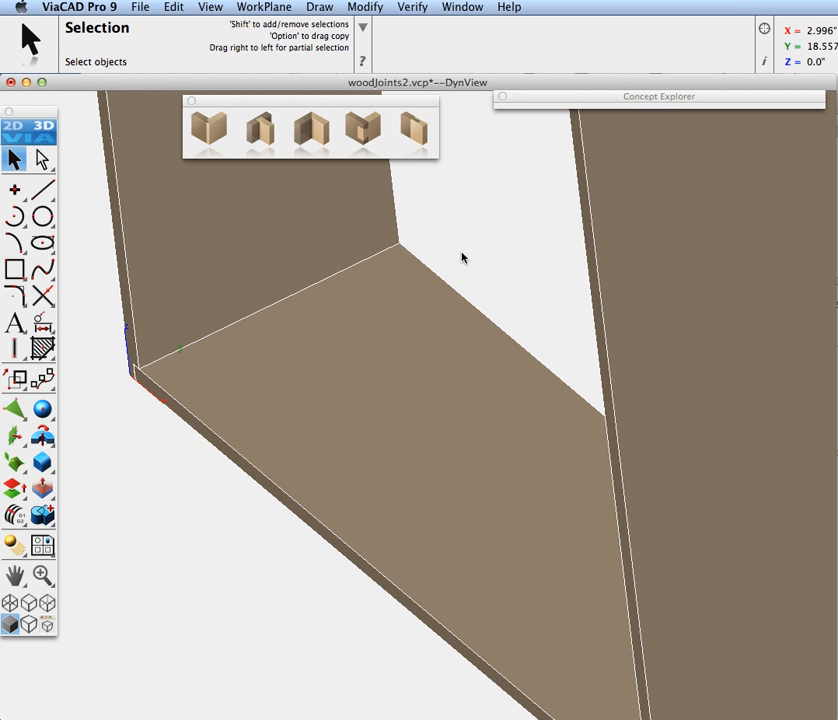
pyautogui.press('super+f')
pyautogui.moveTo(466, 406); pyautogui.dragTo(481, 350, button='middle')
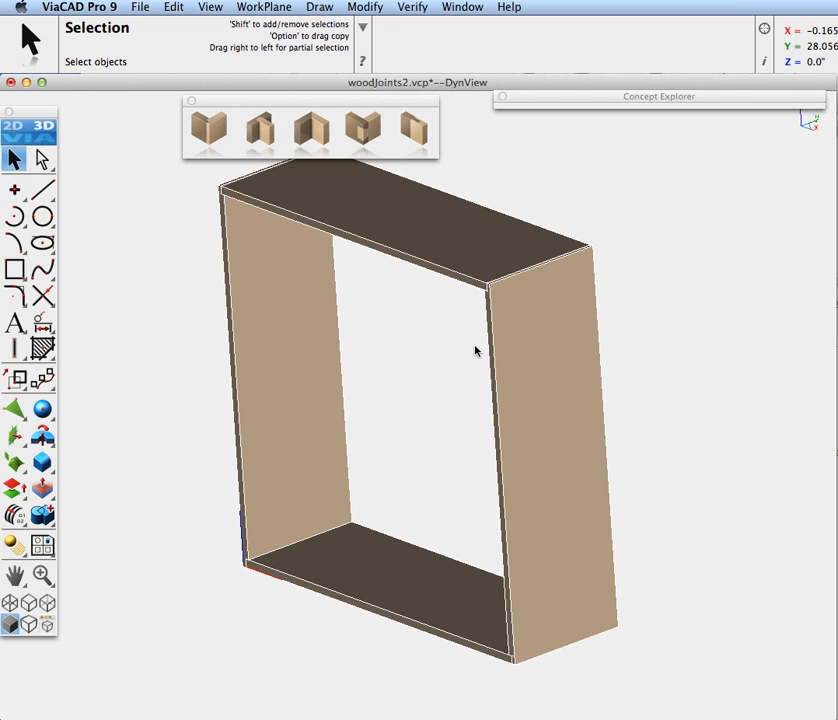
pyautogui.press('super+i')
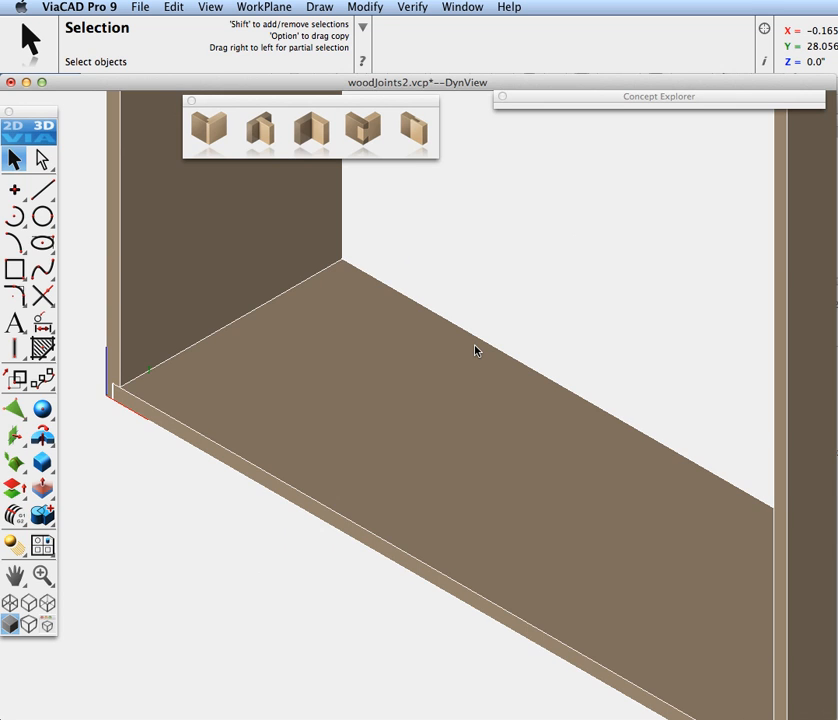
pyautogui.press('super+f')
# - Hide the bookcase's top and bottom boards, leaving only the two upright side panels
pyautogui.rightClick(491, 228)
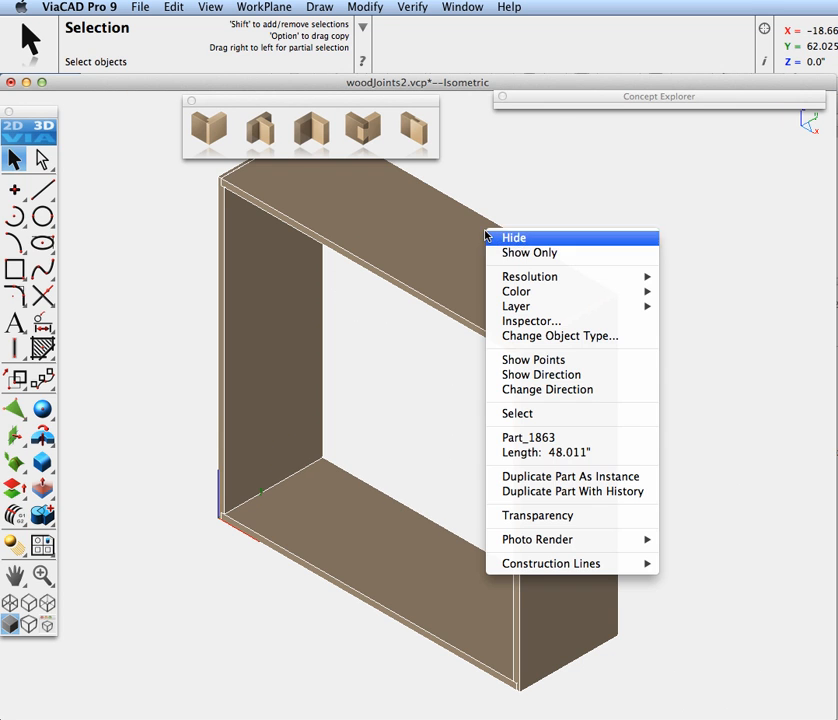
pyautogui.click(510, 237)
pyautogui.rightClick(383, 532)
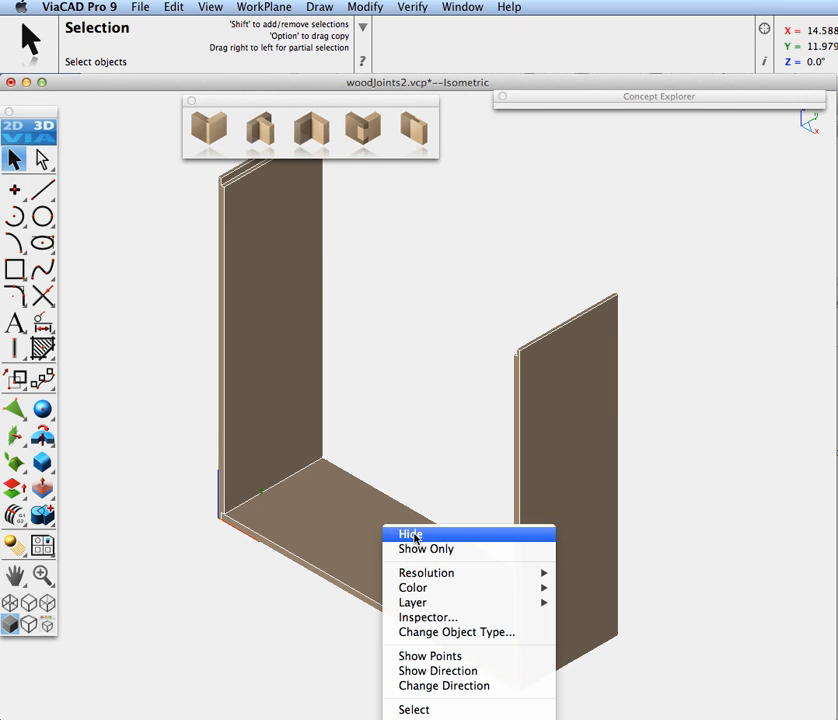
pyautogui.click(410, 534)
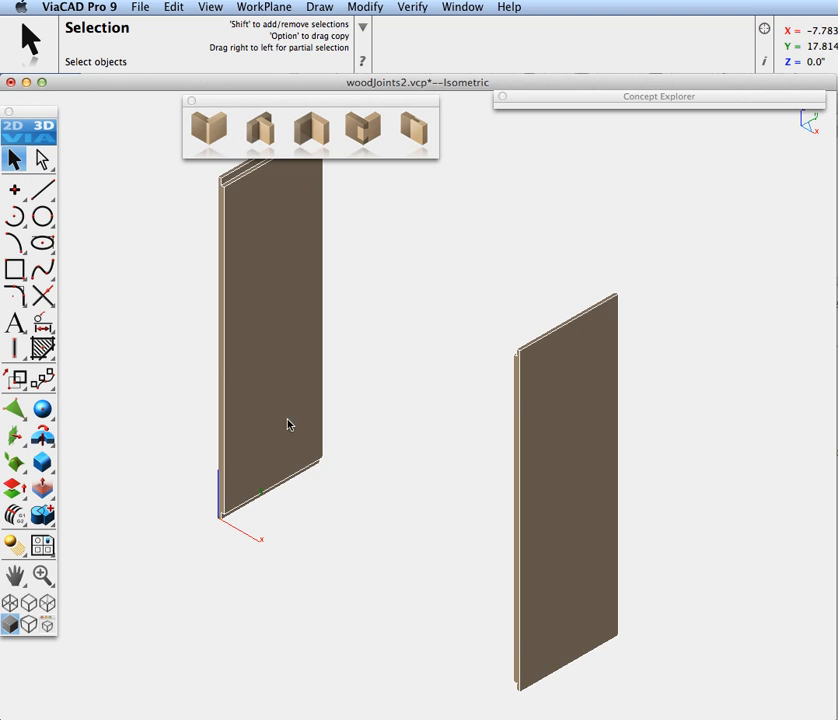
# - Set up a Through Dado 7 from the edge, 0.5 deep and 1 wide
pyautogui.click(261, 131)
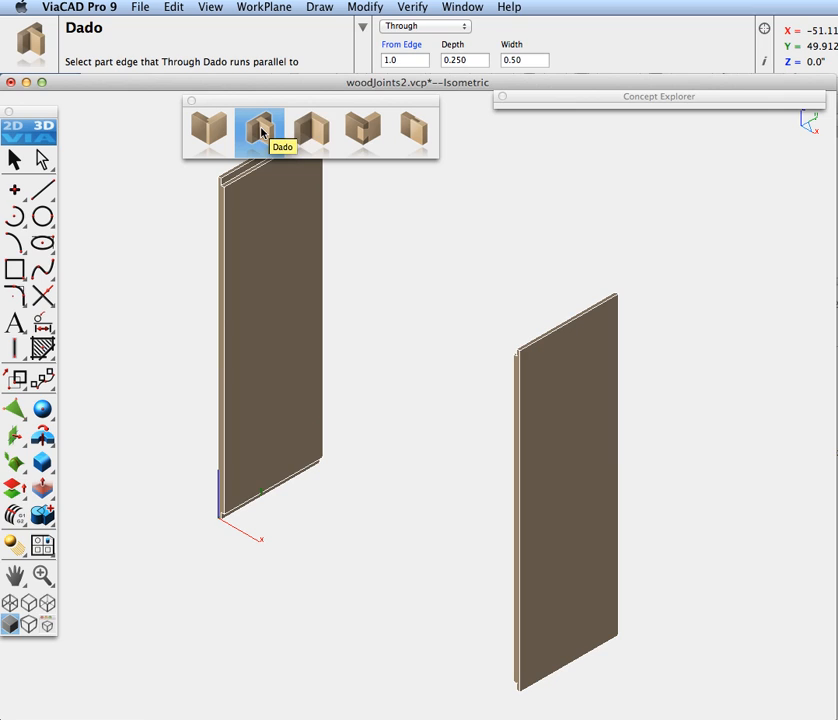
pyautogui.click(428, 27)
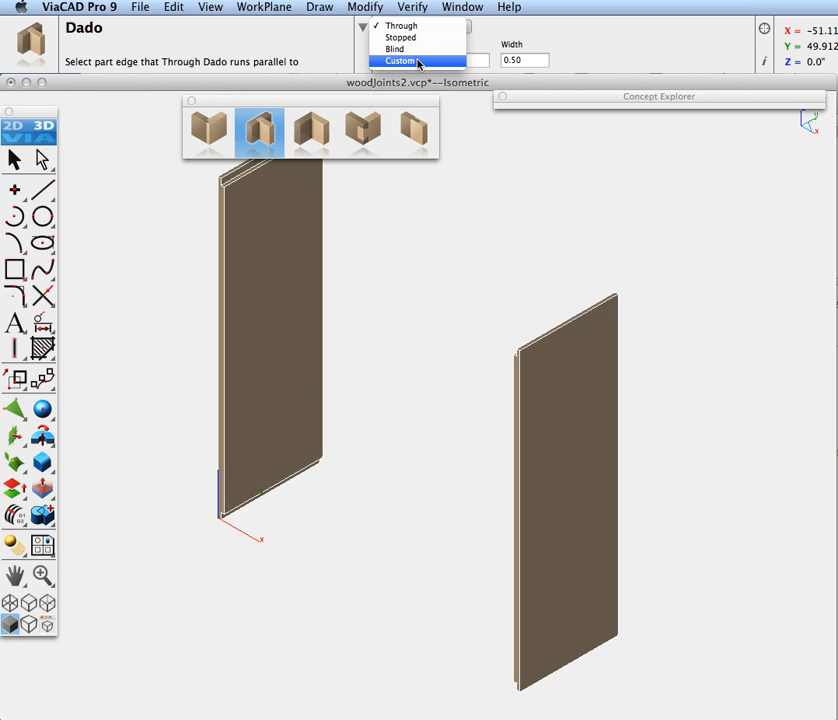
pyautogui.click(567, 237)
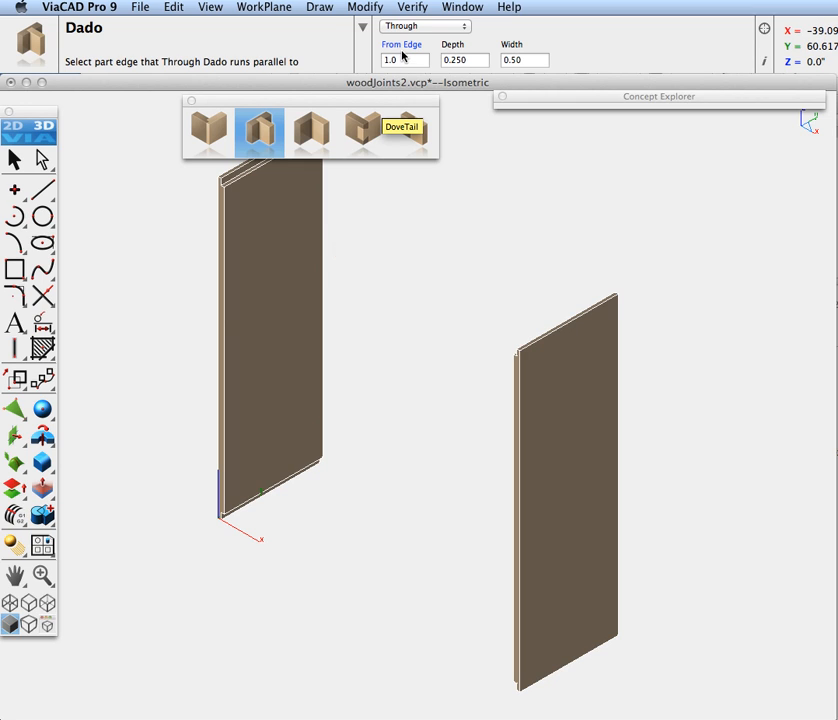
pyautogui.press('Tab')
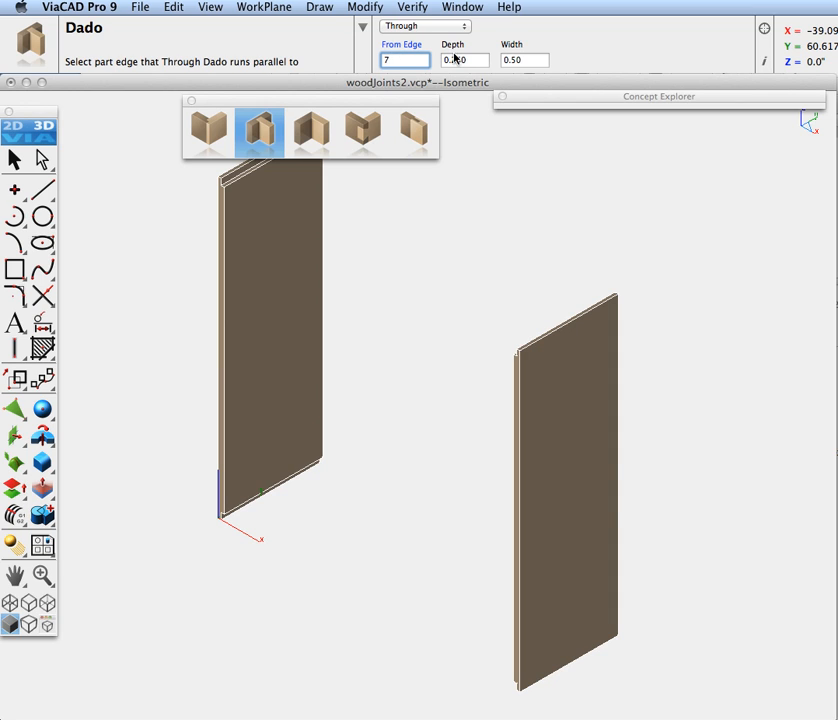
pyautogui.press('Tab')
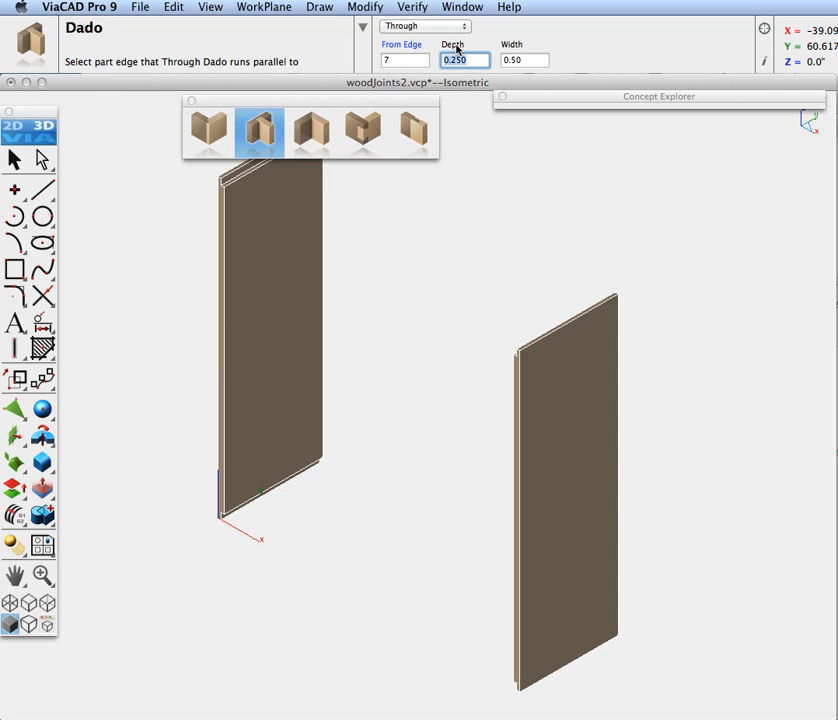
pyautogui.write('0')
pyautogui.press('Tab')
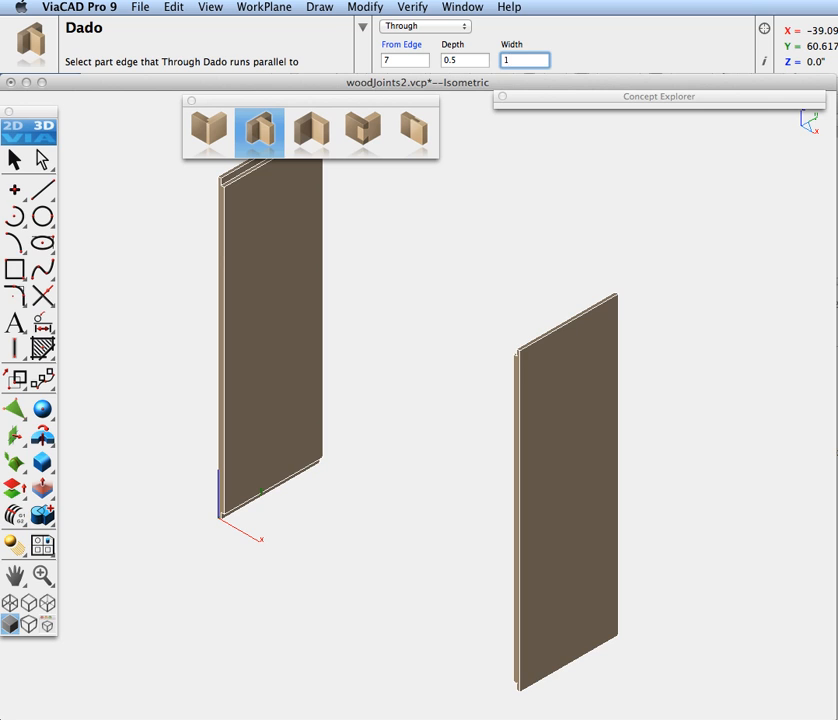
pyautogui.press('Return')
# - Cut the through dado across the left side panel's inner face, referenced to the panel's lower inner edge
pyautogui.scroll(5, 262, 499)
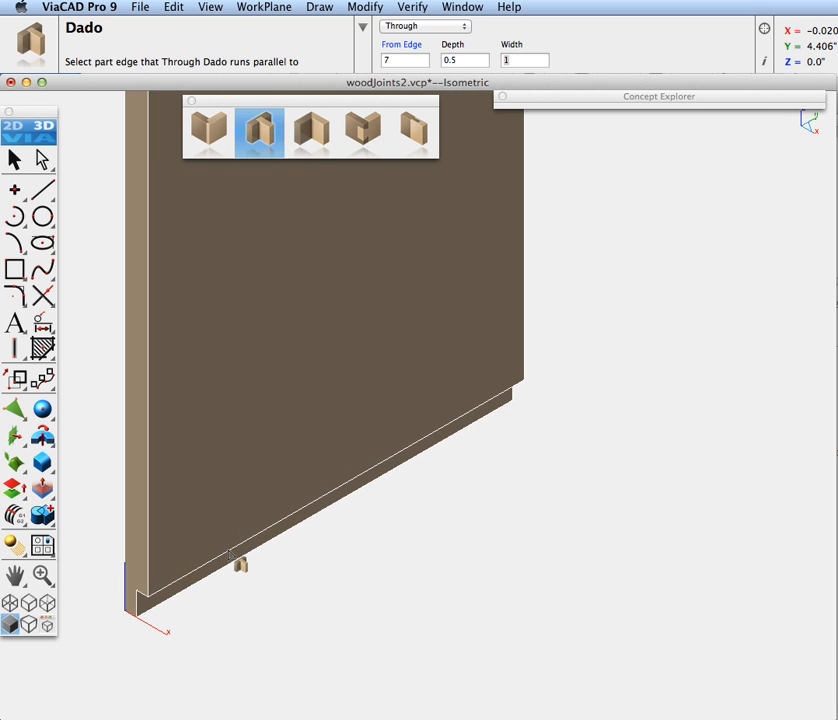
pyautogui.click(232, 554)
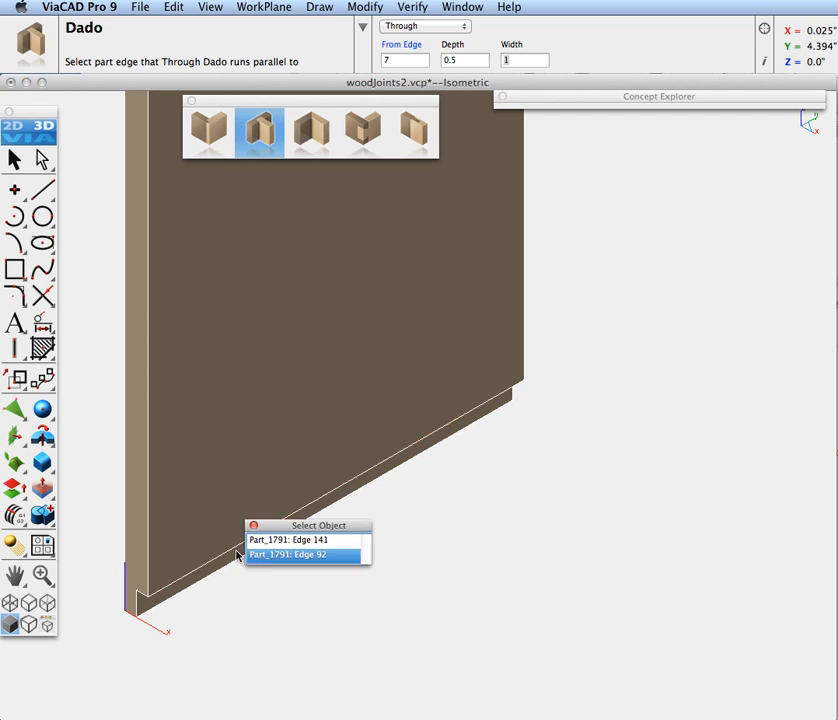
pyautogui.click(269, 543)
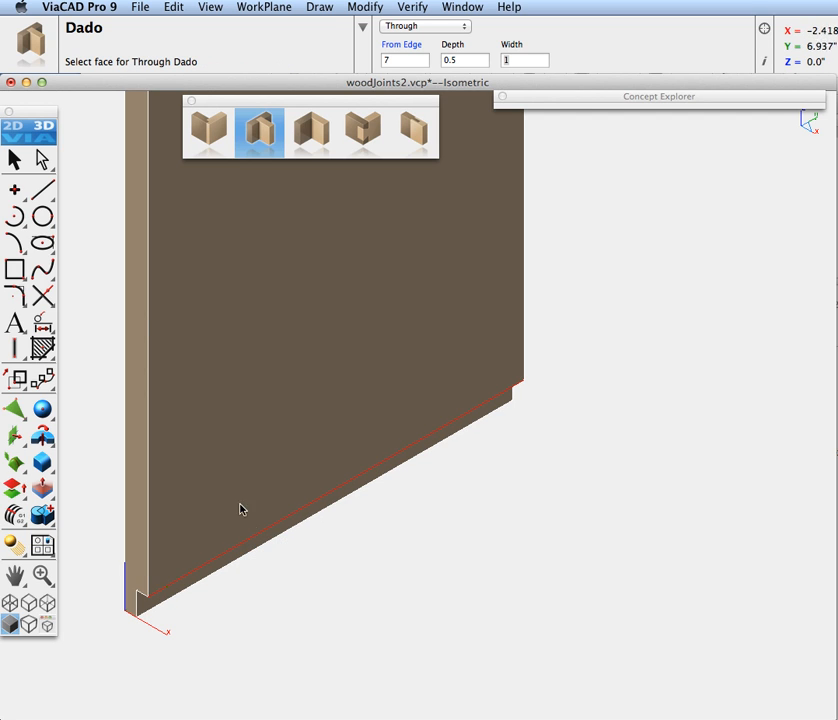
pyautogui.click(240, 397)
pyautogui.click(268, 385)
pyautogui.scroll(-3, 282, 398)
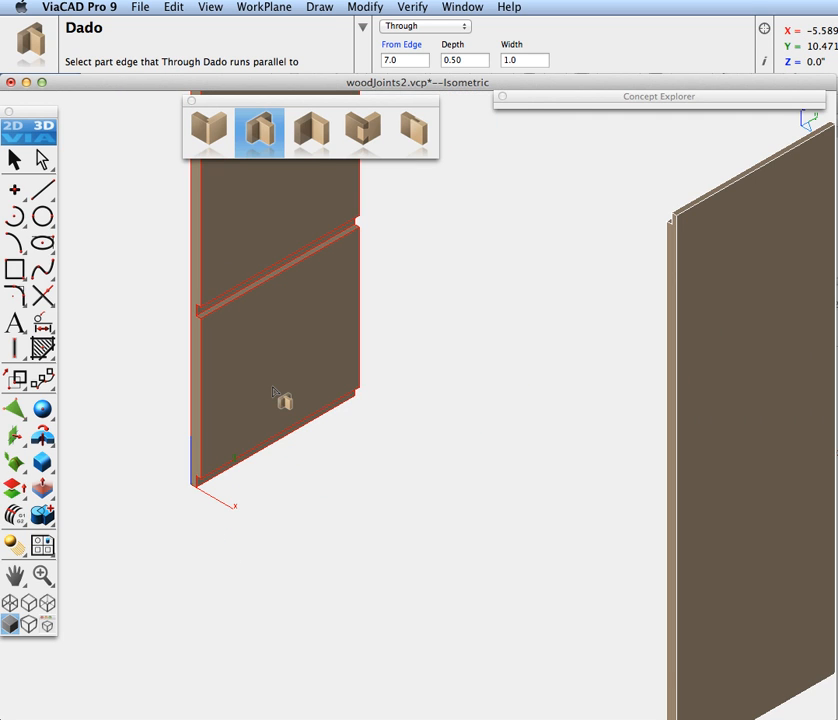
# - Cut a second through dado across the left side panel's inner face, 14 from the same lower inner edge
pyautogui.moveTo(280, 344); pyautogui.dragTo(294, 537, button='middle')
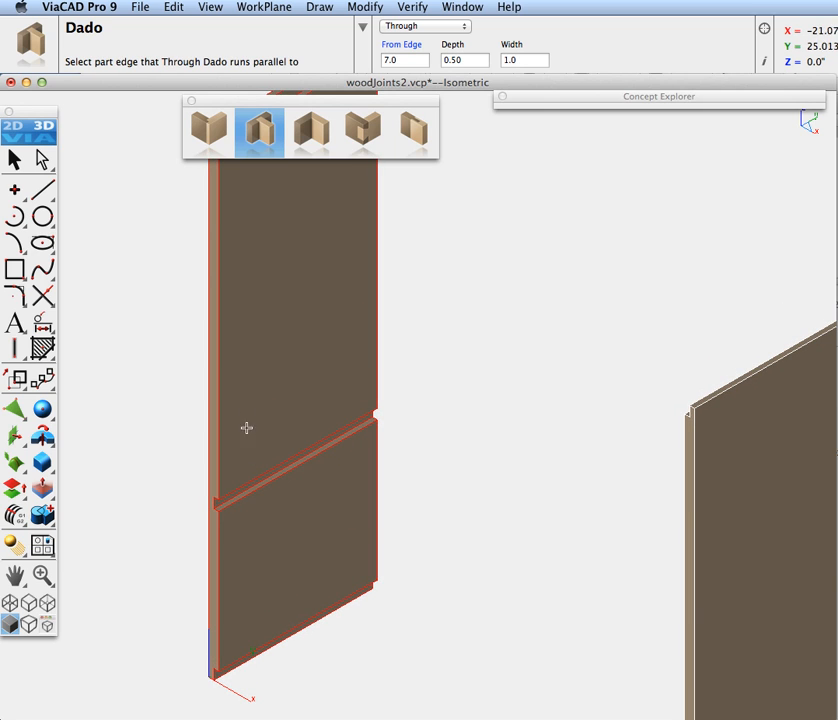
pyautogui.scroll(3, 267, 638)
pyautogui.moveTo(267, 638); pyautogui.dragTo(360, 502, button='middle')
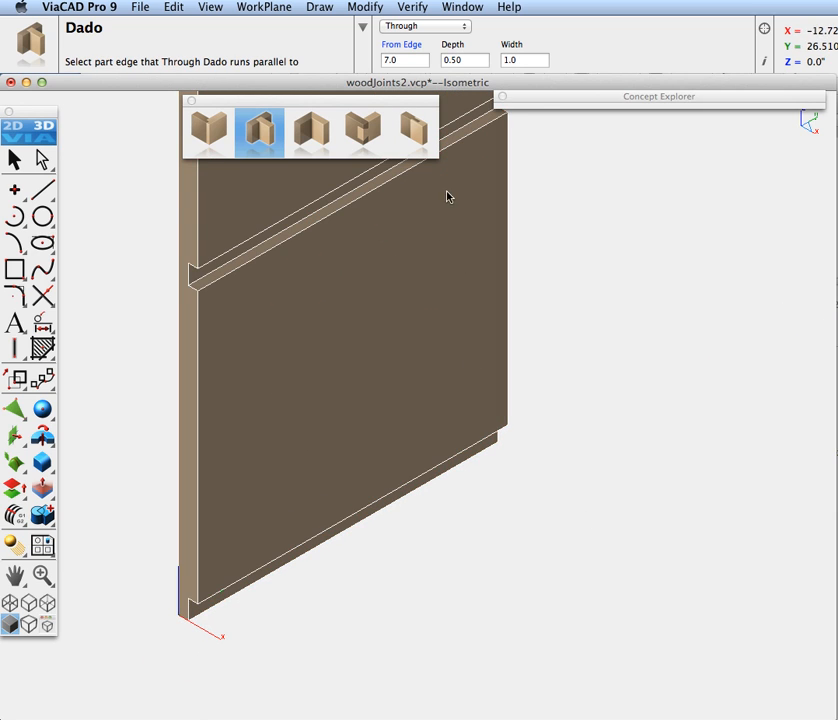
pyautogui.doubleClick(398, 56)
pyautogui.write('14')
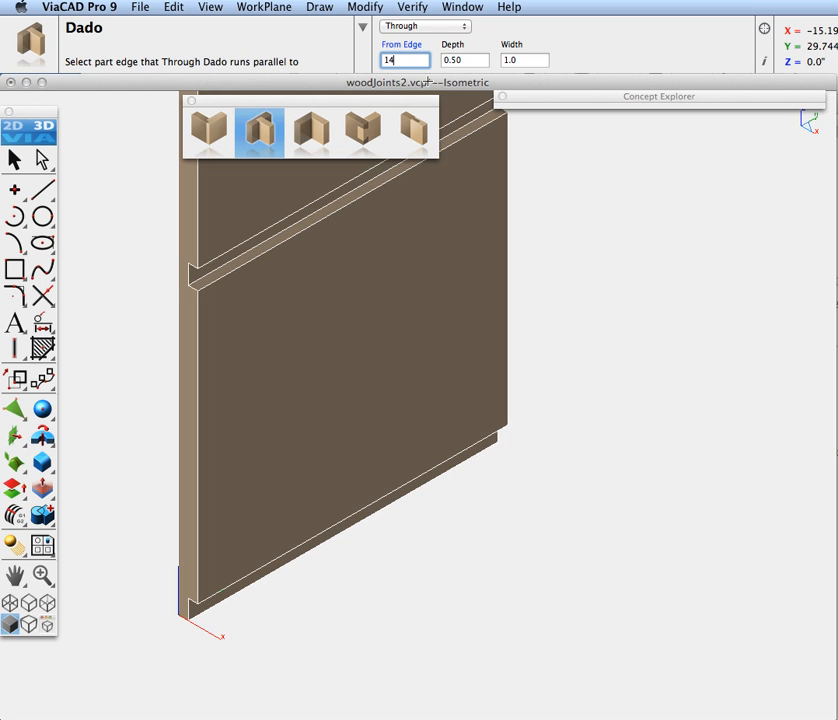
pyautogui.scroll(2, 310, 548)
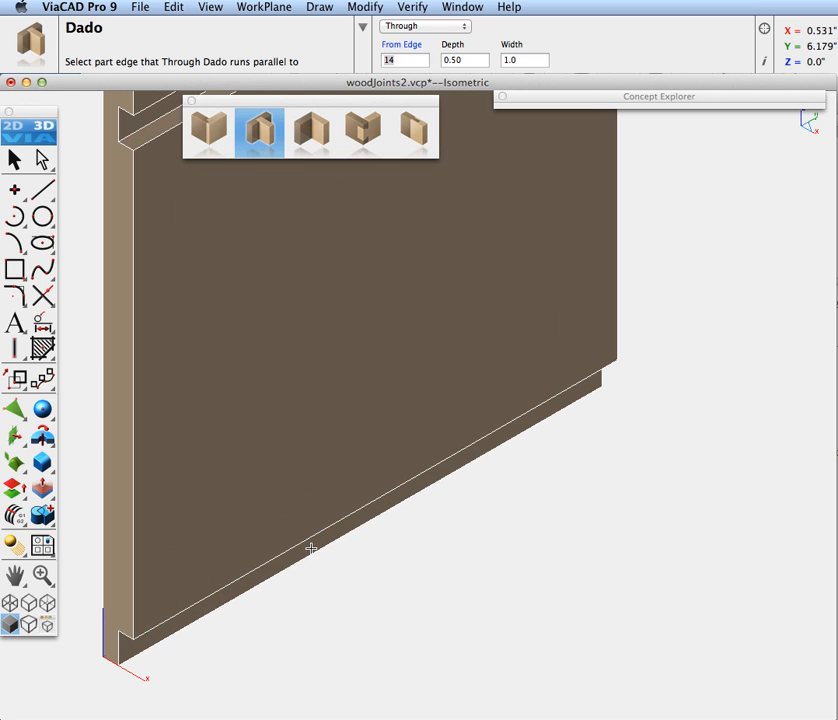
pyautogui.click(275, 557)
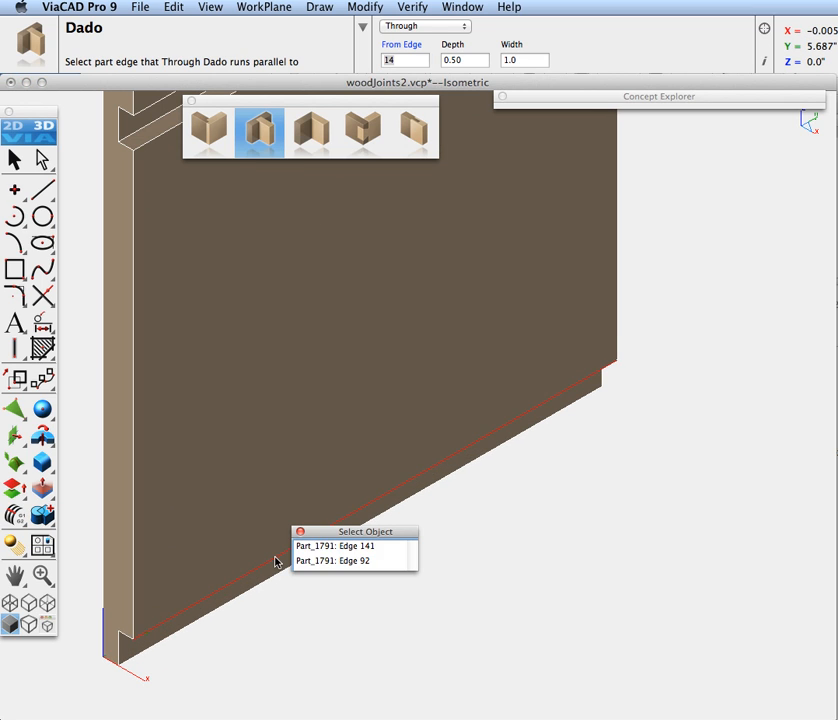
pyautogui.click(344, 546)
pyautogui.click(290, 364)
pyautogui.click(322, 349)
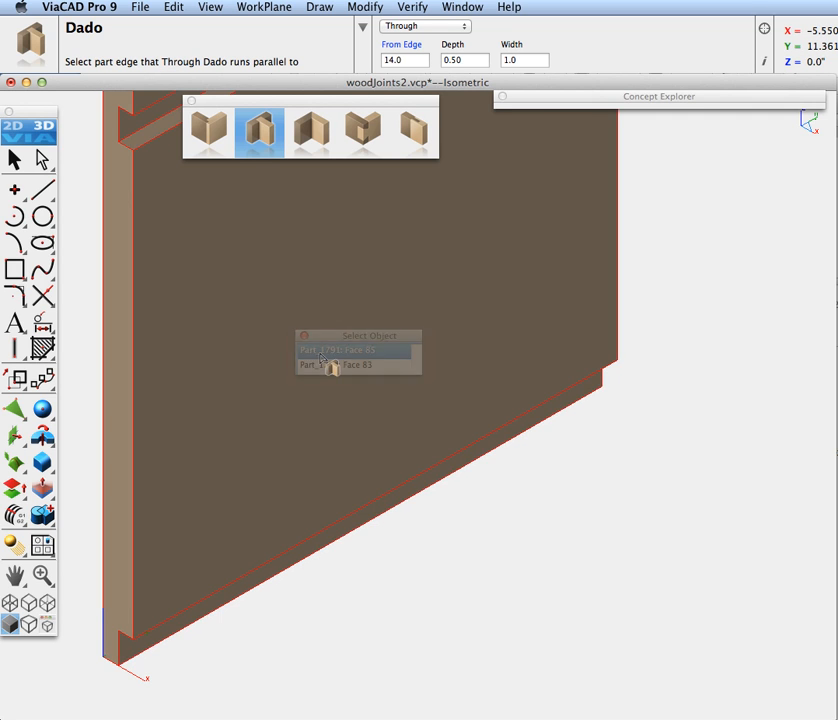
pyautogui.scroll(-4, 396, 420)
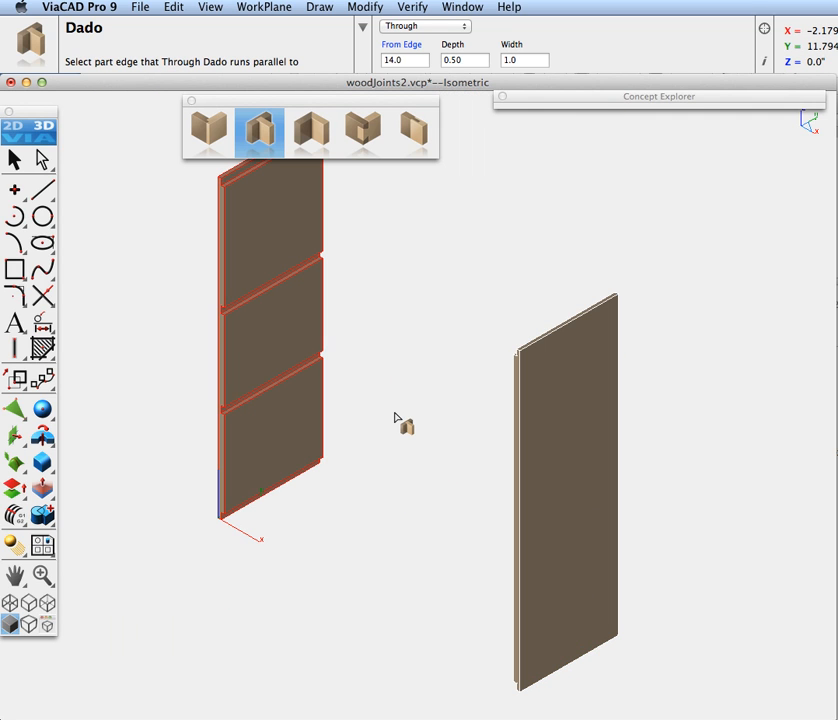
# - Cut a through dado across the right side panel's inner face, 14 from its lower inner edge
pyautogui.click(326, 452)
pyautogui.moveTo(346, 478); pyautogui.dragTo(595, 496, button='middle')
pyautogui.scroll(5, 524, 655)
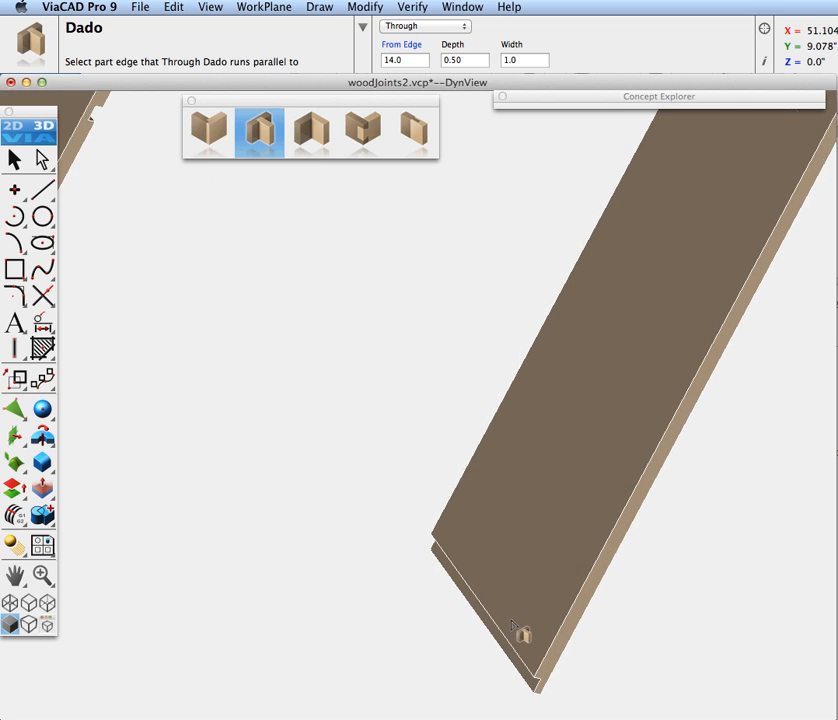
pyautogui.click(505, 650)
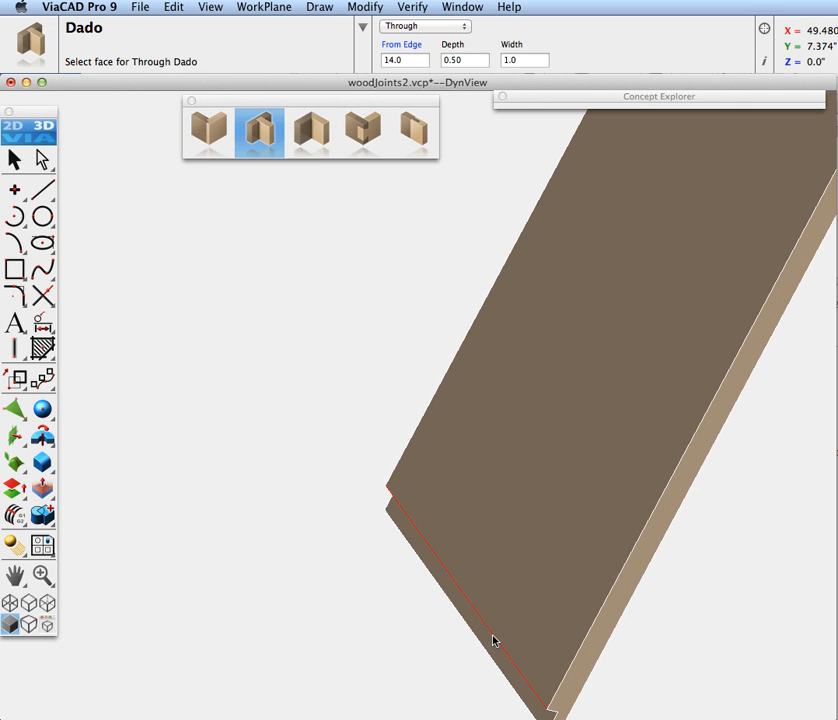
pyautogui.click(548, 524)
pyautogui.click(585, 508)
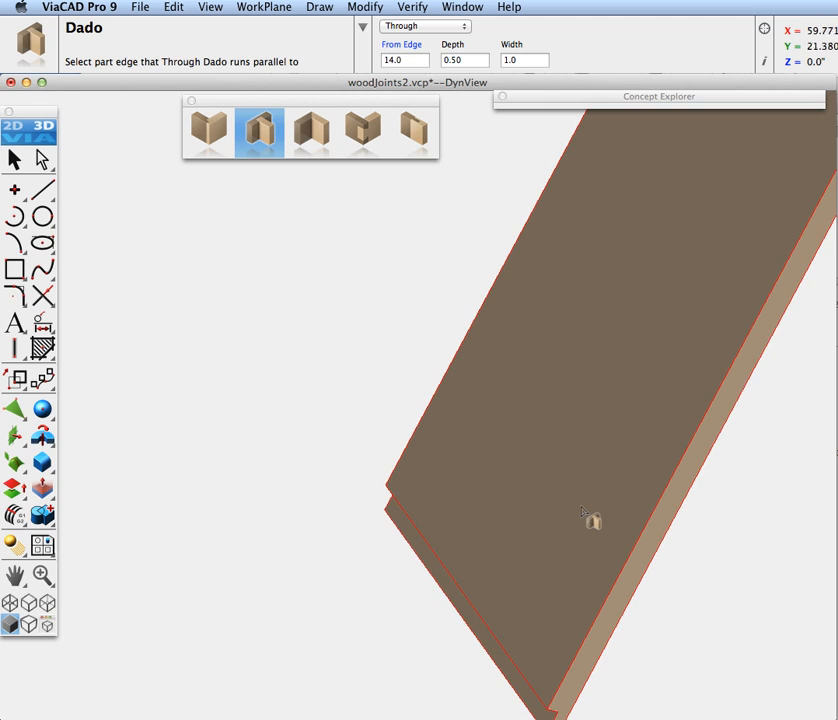
# - Cut another through dado across the right side panel's inner face, 7 from its lower inner edge
pyautogui.click(402, 50)
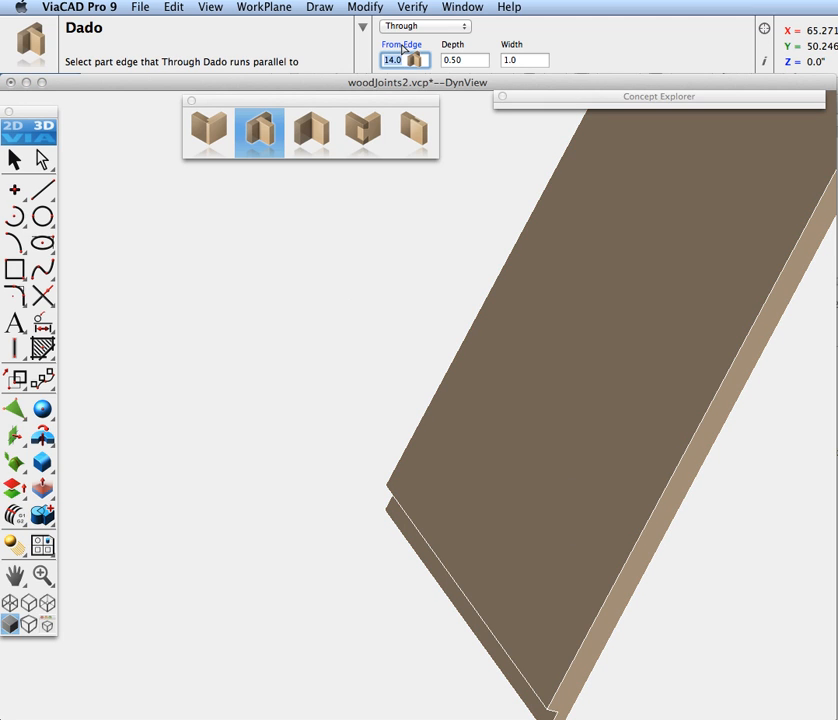
pyautogui.write('7')
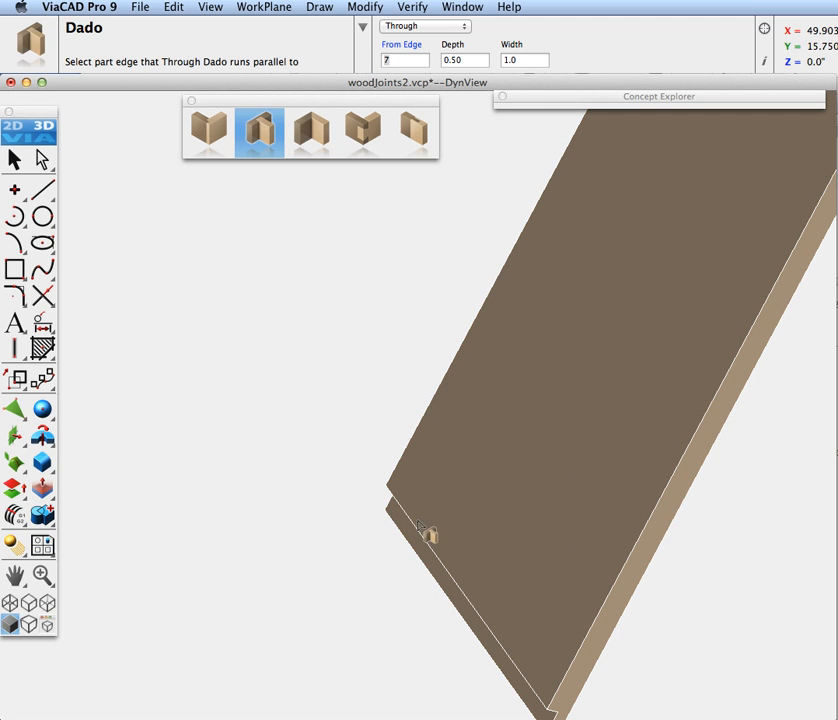
pyautogui.click(436, 557)
pyautogui.click(543, 451)
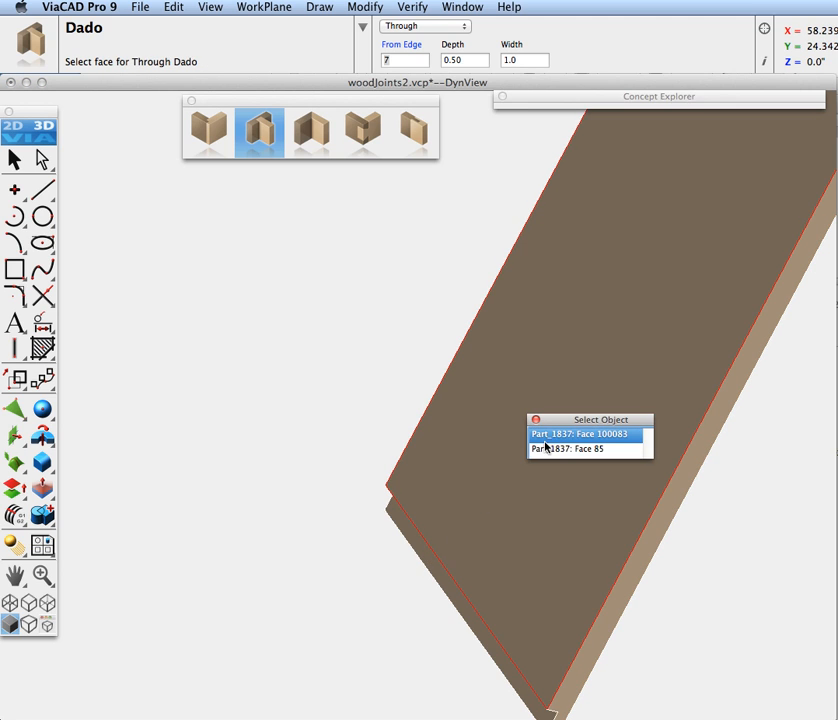
pyautogui.click(551, 438)
pyautogui.press('super+7')
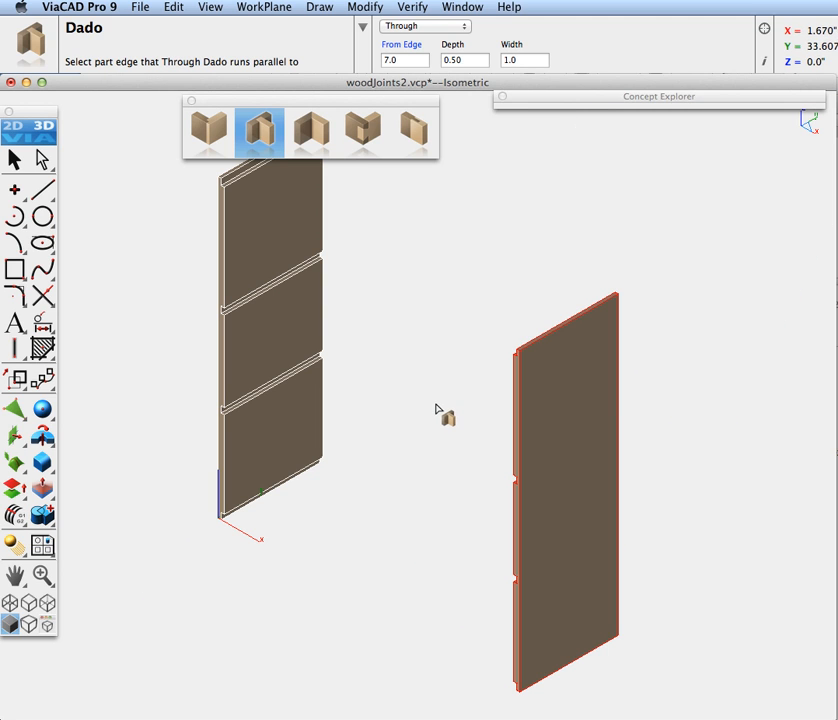
# - Show the bookcase's hidden top and bottom boards again
pyautogui.click(14, 162)
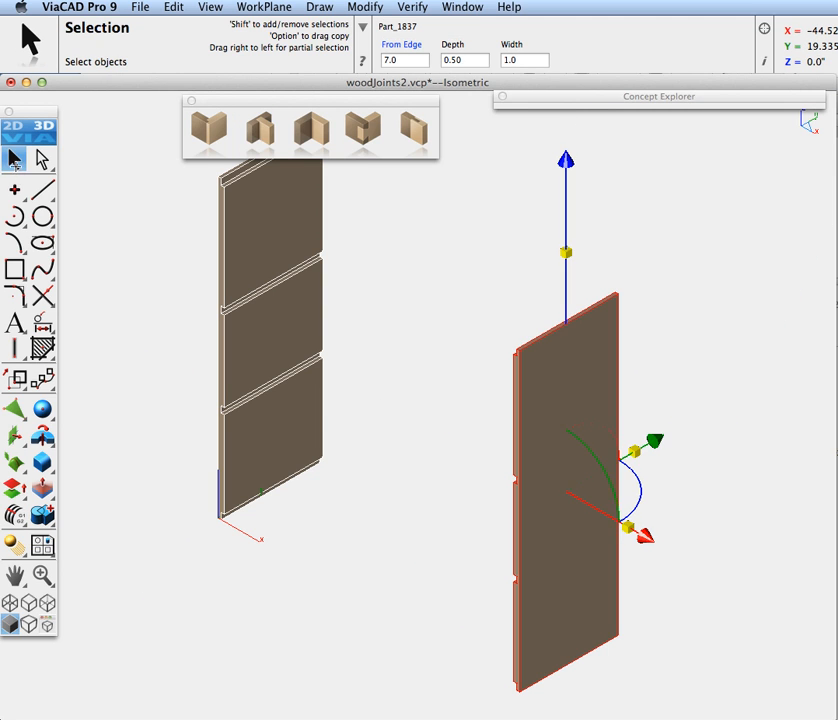
pyautogui.rightClick(141, 297)
pyautogui.click(282, 542)
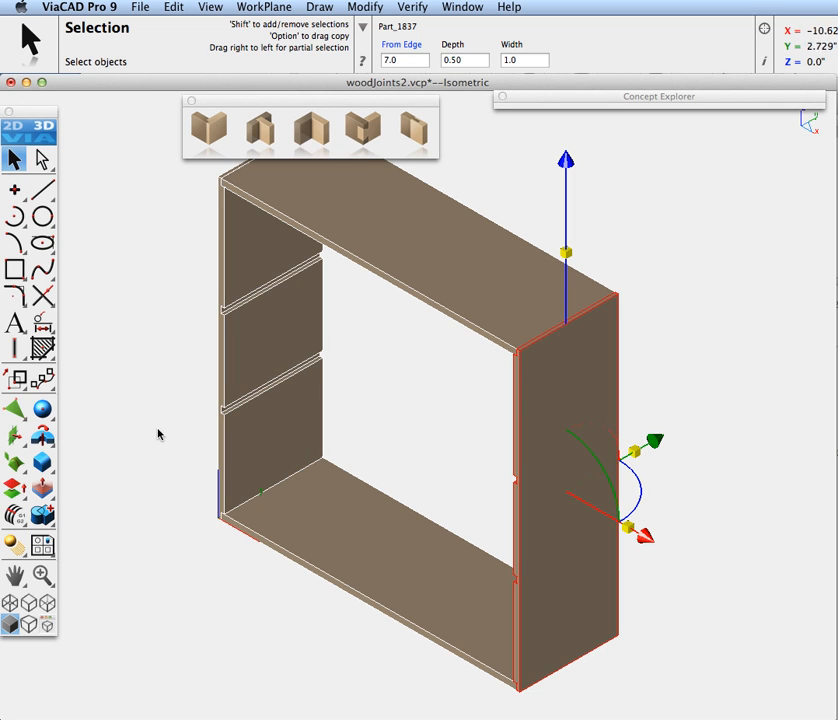
# - Copy the bottom board up into the lower dado as a shelf, and copy that shelf into the upper dado
pyautogui.scroll(3, 165, 488)
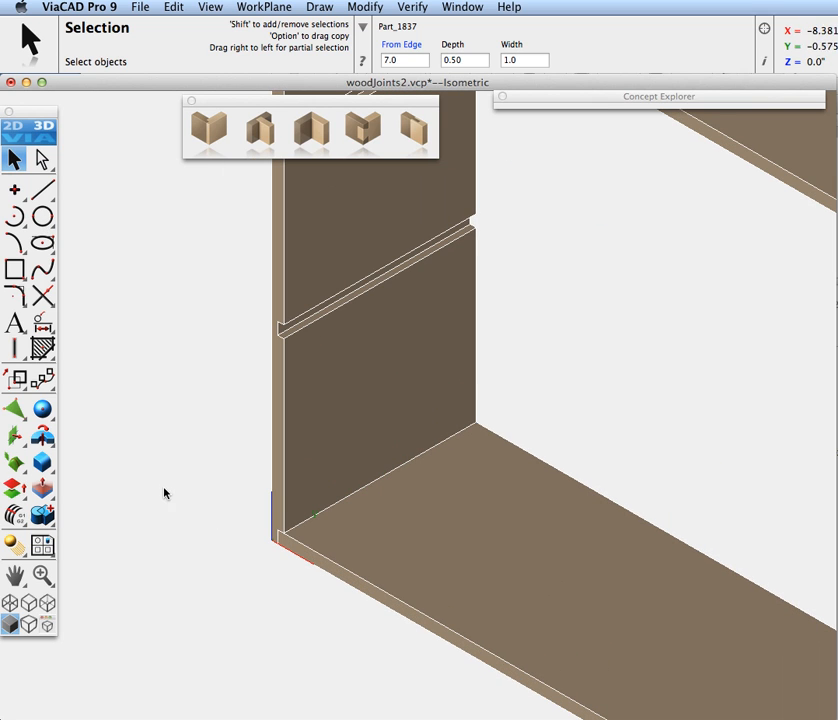
pyautogui.click(514, 529)
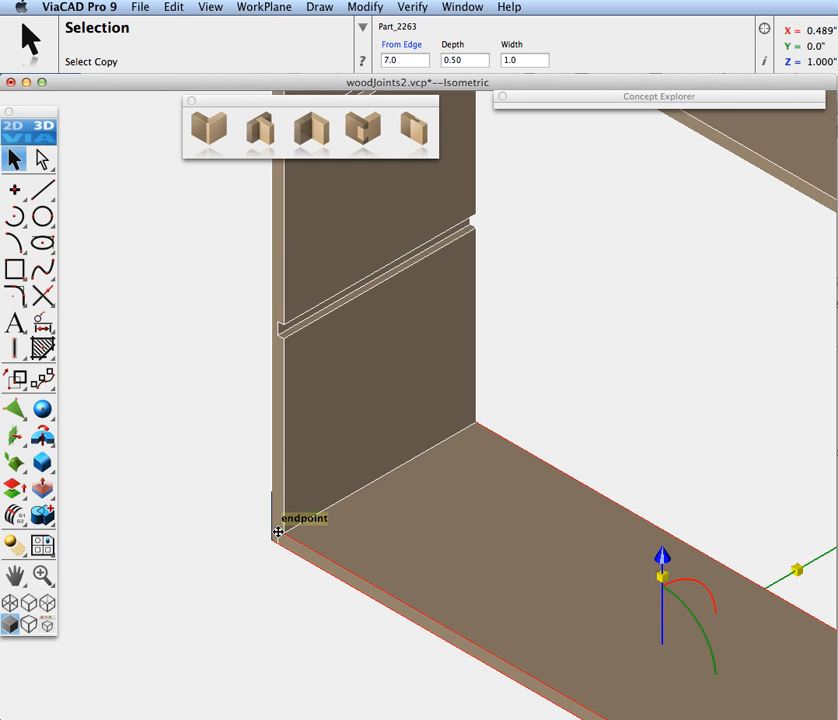
pyautogui.keyDown('alt'); pyautogui.moveTo(277, 531); pyautogui.dragTo(275, 325); pyautogui.keyUp('alt')
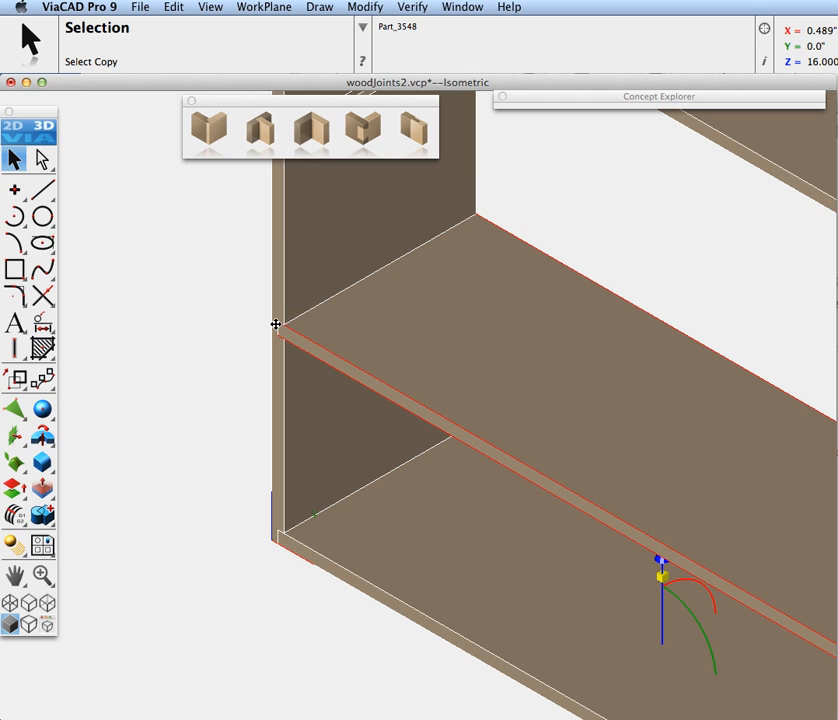
pyautogui.moveTo(389, 310); pyautogui.dragTo(344, 621, button='middle')
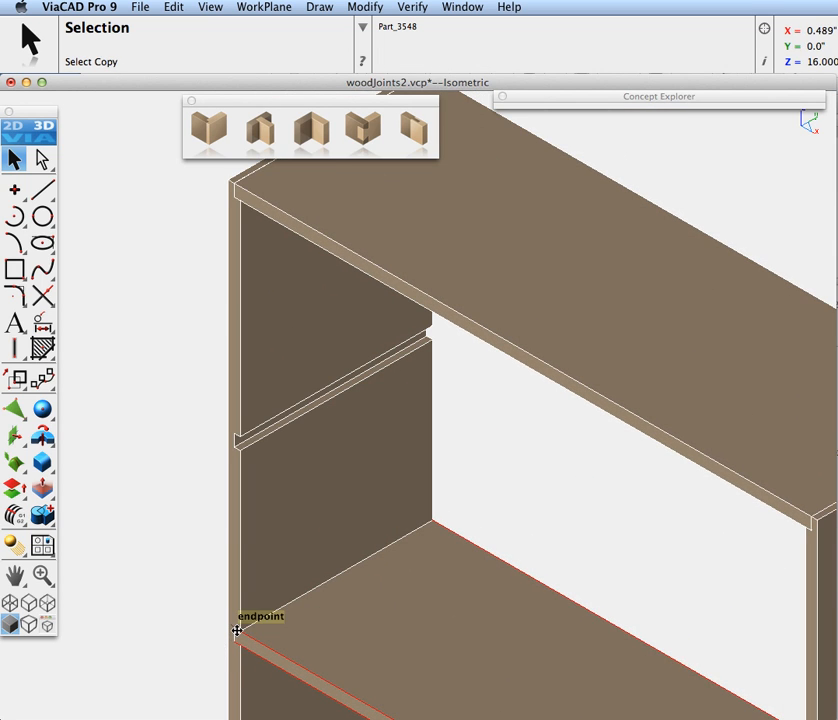
pyautogui.keyDown('alt'); pyautogui.moveTo(236, 630); pyautogui.dragTo(233, 436); pyautogui.keyUp('alt')
pyautogui.scroll(-5, 127, 499)
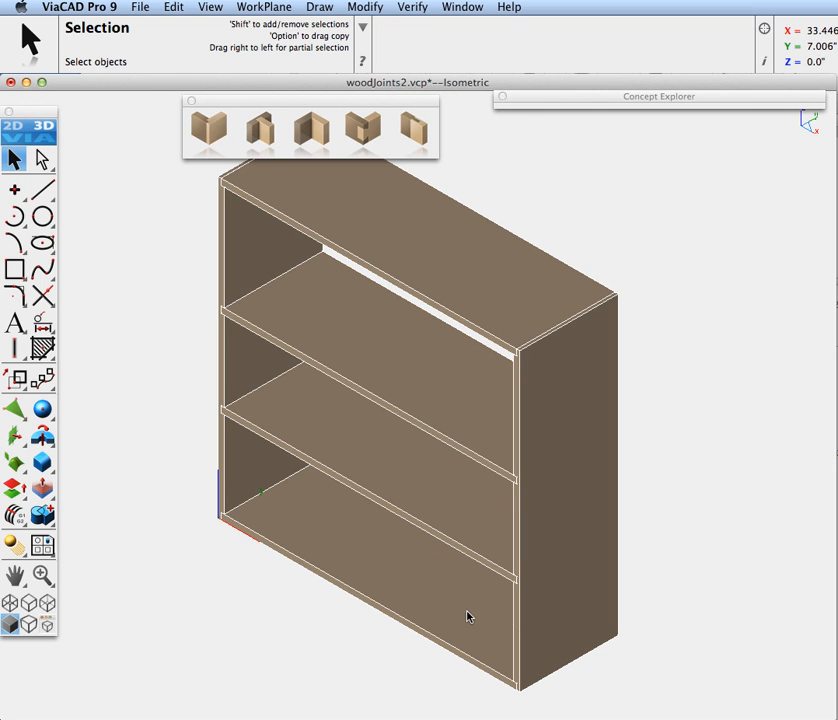
# - Hide the upper shelf to expose the upper dado in the left side panel
pyautogui.moveTo(540, 598); pyautogui.dragTo(541, 563, button='right')
pyautogui.rightClick(400, 326)
pyautogui.click(430, 327)
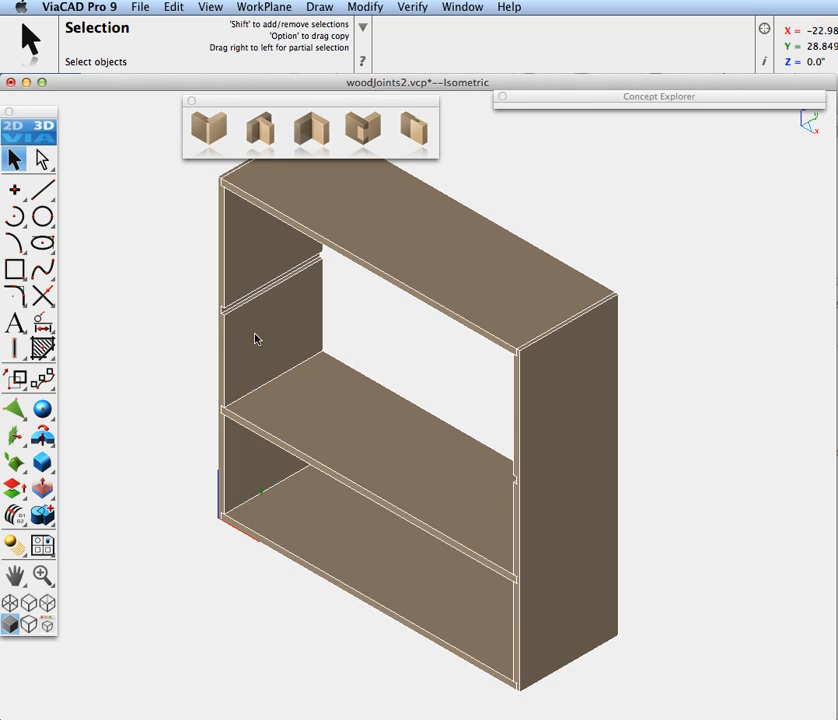
# - Set the From Edge distance of the left side panel's upper dado to 13
pyautogui.scroll(3, 212, 315)
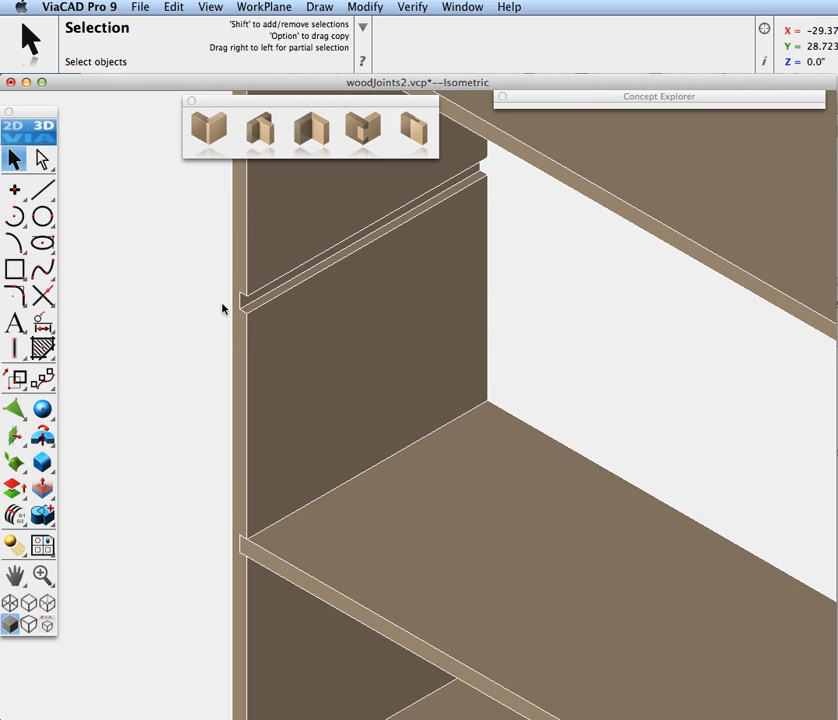
pyautogui.scroll(4, 222, 308)
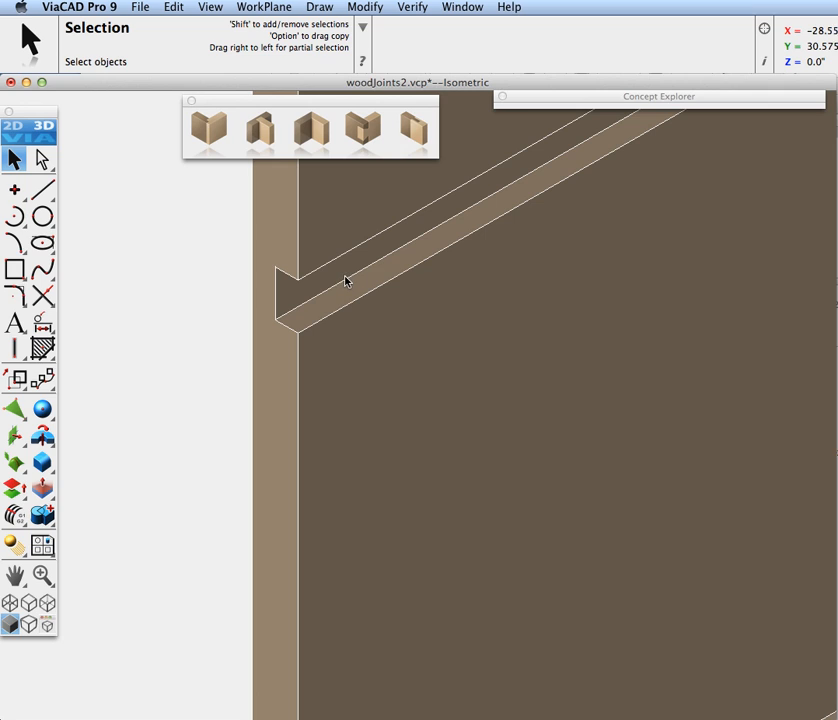
pyautogui.click(348, 277)
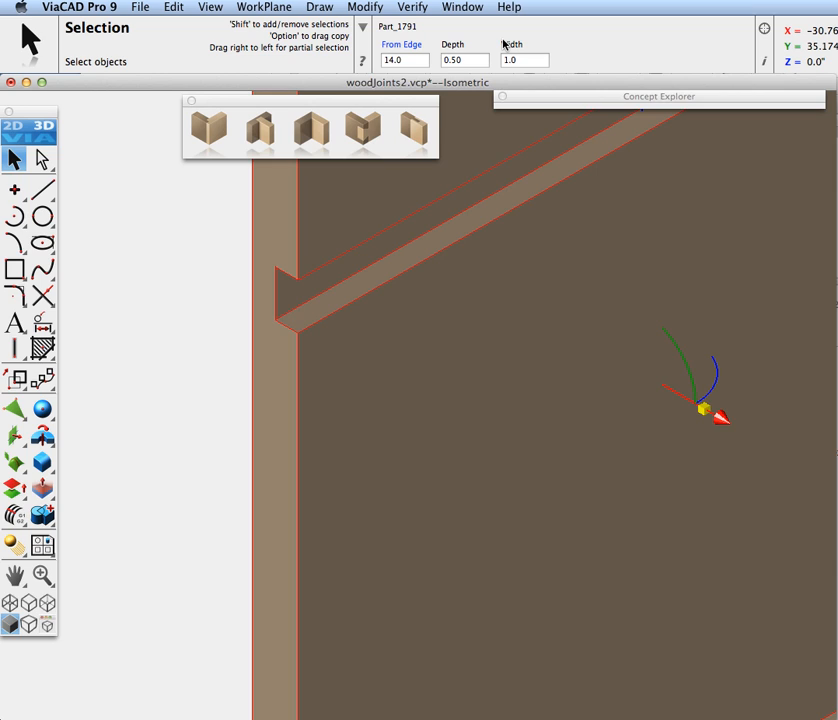
pyautogui.click(420, 58)
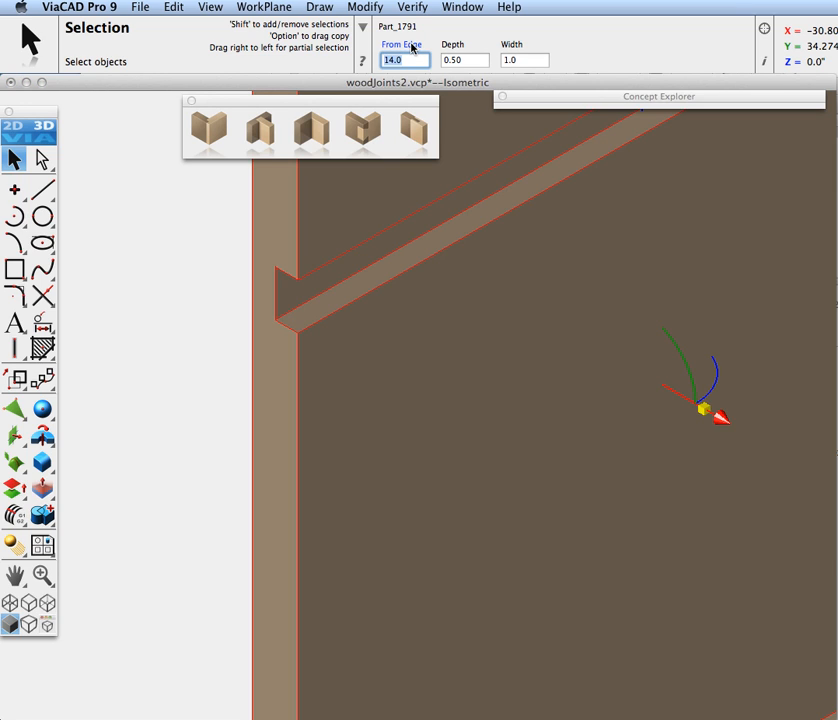
pyautogui.write('13')
pyautogui.press('Return')
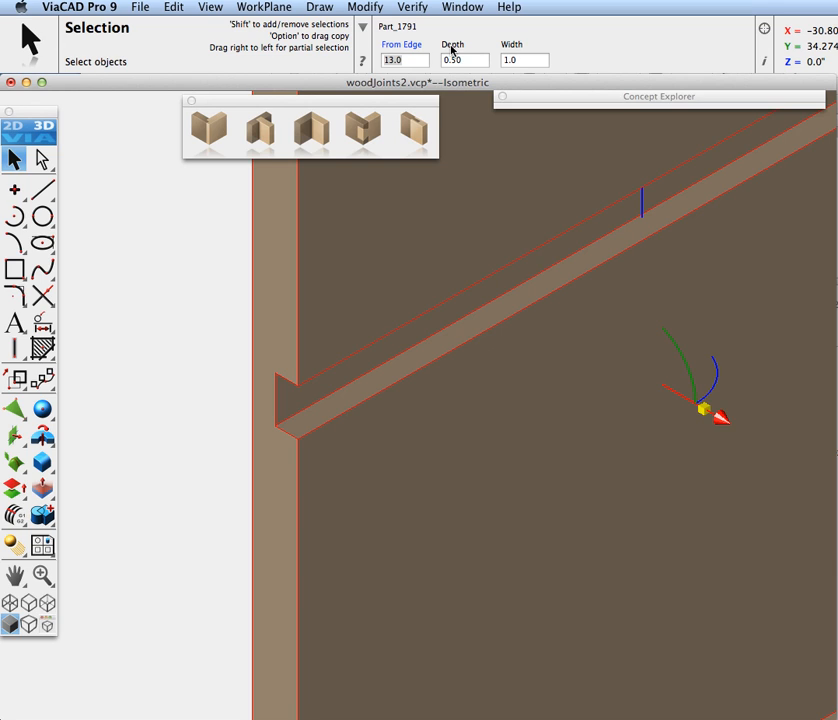
# - Set the left side panel's upper dado to a depth of 0.250 and a width of 0.50
pyautogui.press('Tab')
pyautogui.write('0')
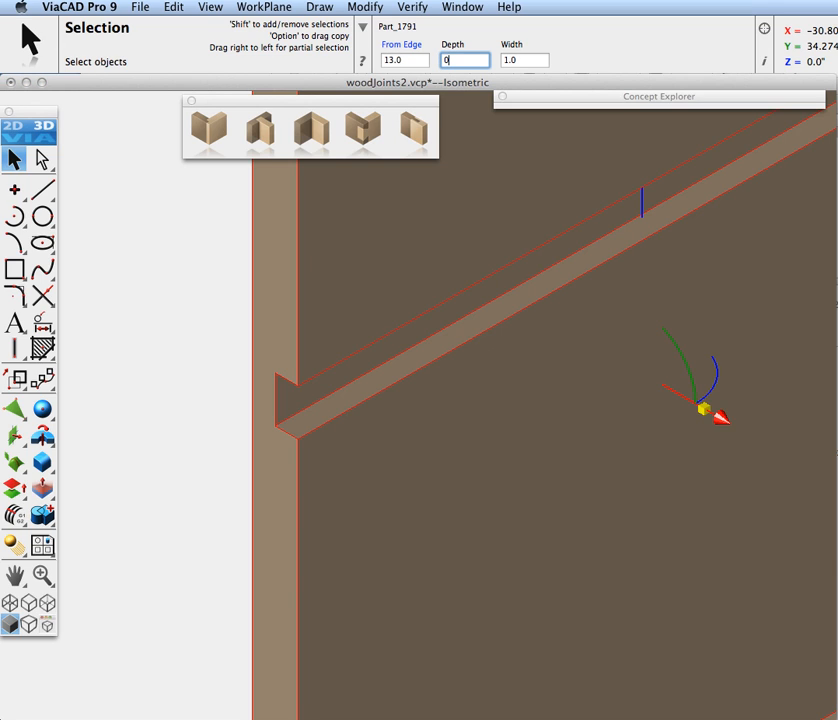
pyautogui.press('Return')
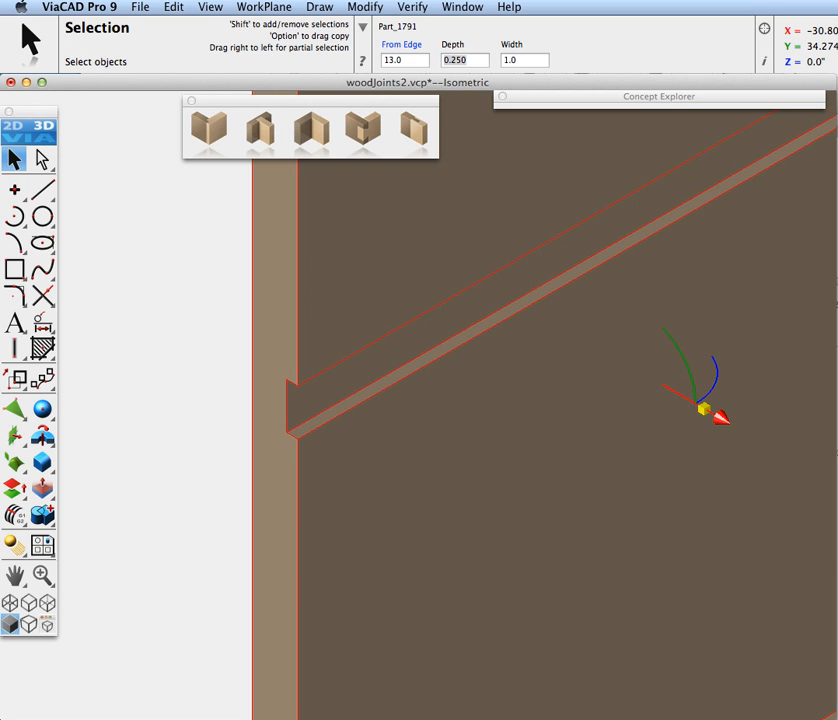
pyautogui.press('Tab')
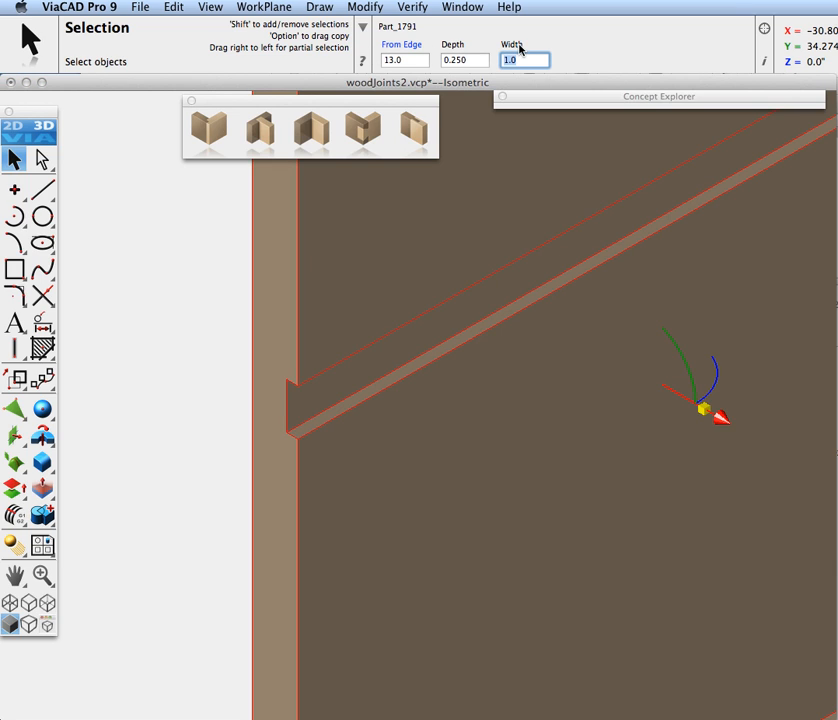
pyautogui.write('0.50')
pyautogui.press('Return')
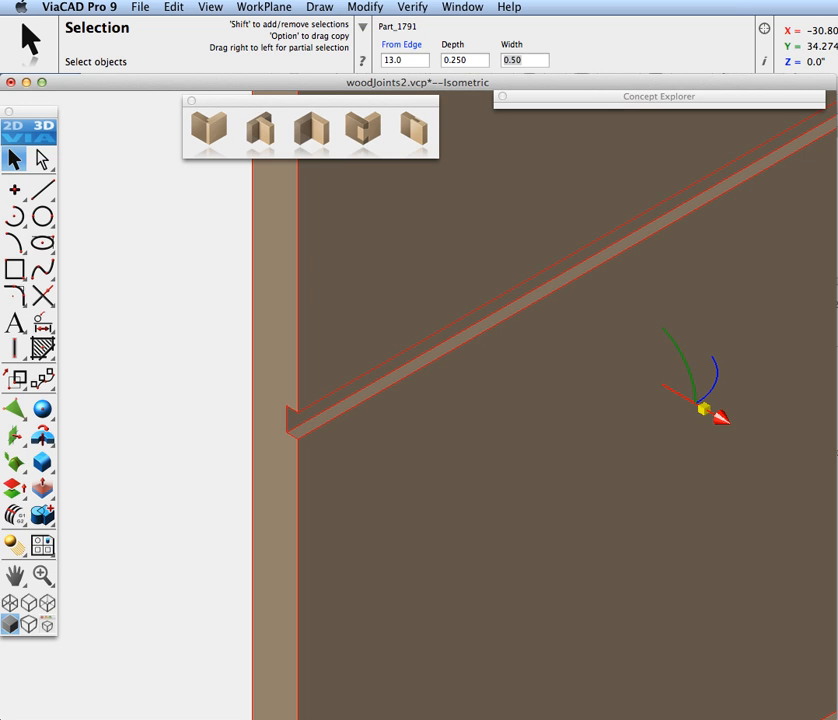
pyautogui.click(176, 249)
pyautogui.press('super+f')
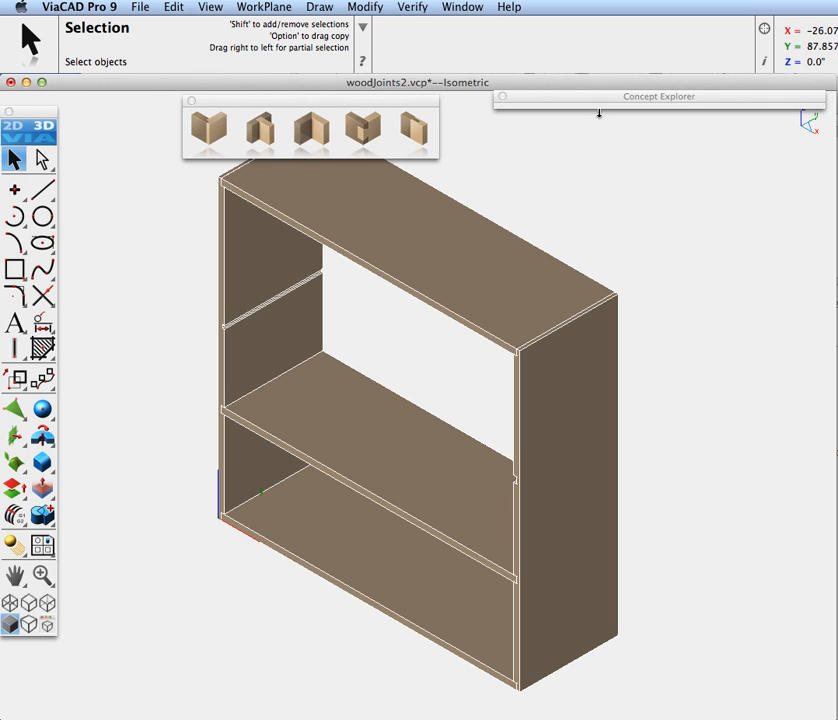
# - Start the Miter tool and isolate the Picture Frame w Miter Joint layer
pyautogui.click(317, 134)
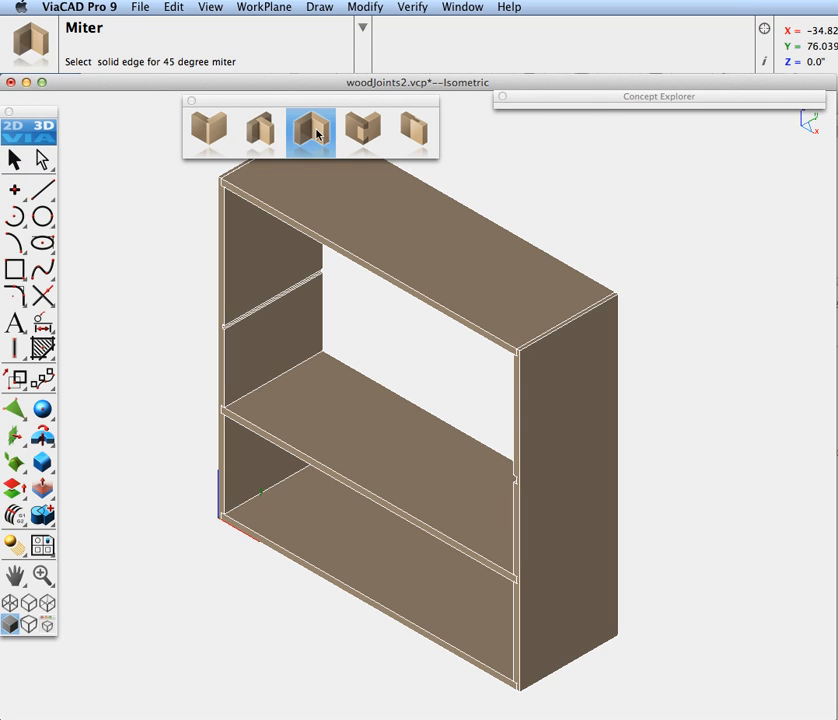
pyautogui.moveTo(588, 108)
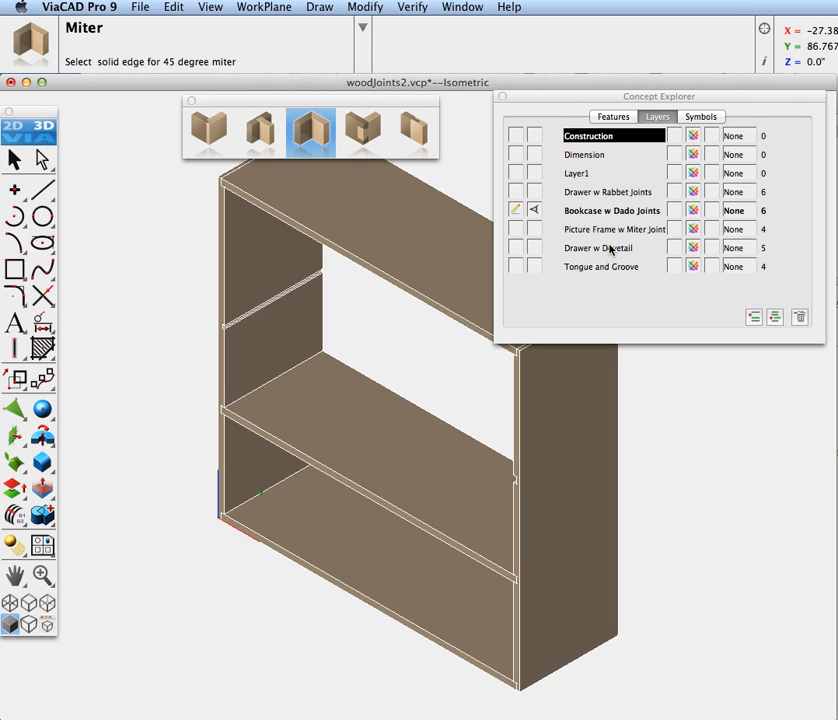
pyautogui.rightClick(545, 230)
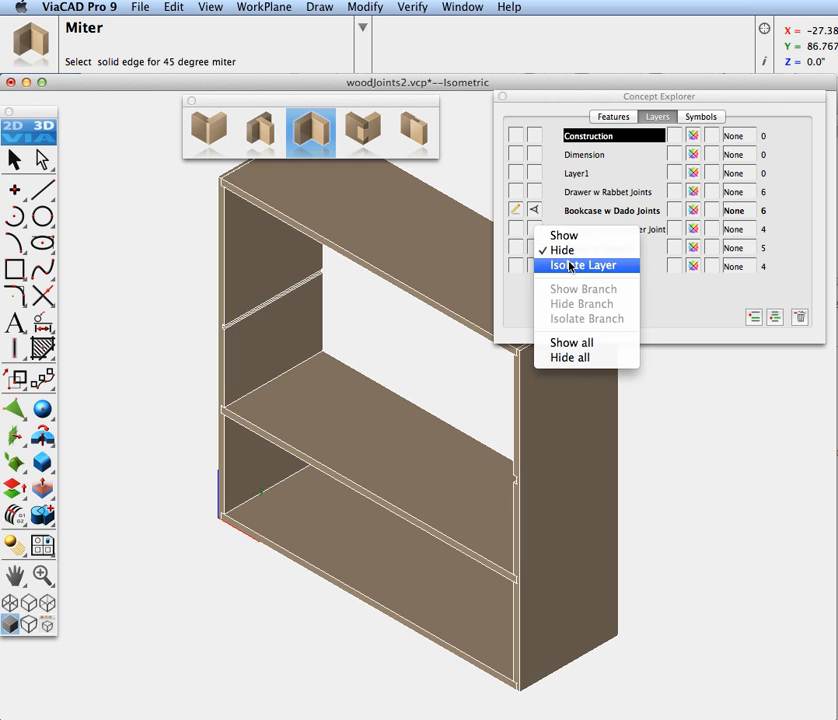
pyautogui.click(556, 265)
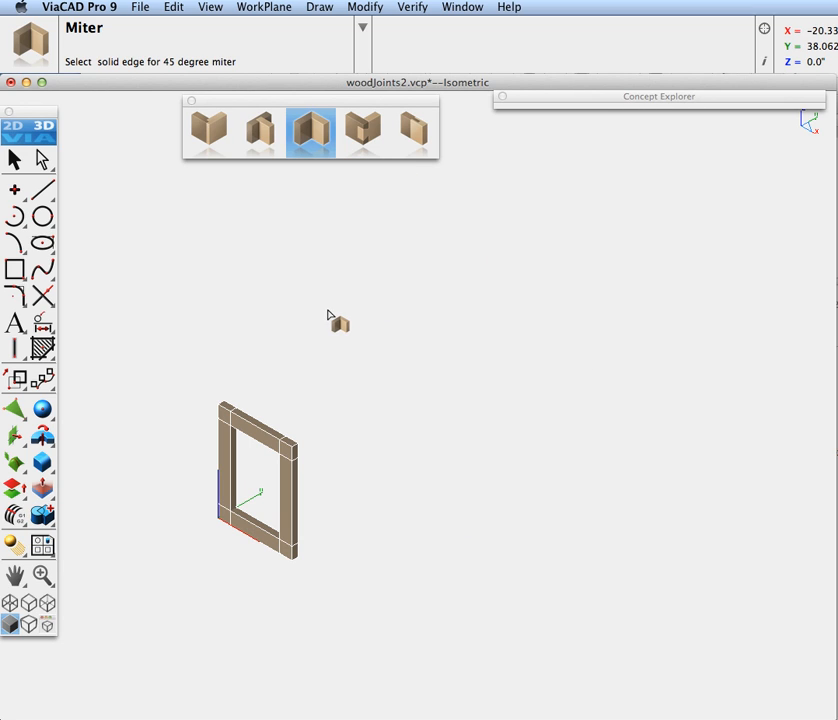
pyautogui.press('super+f')
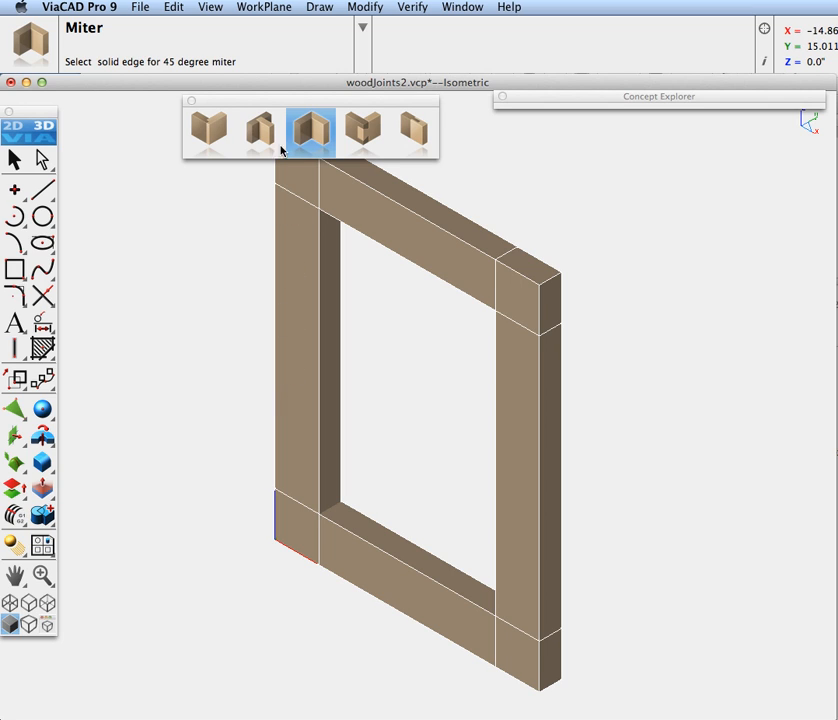
# - Miter the board ends at the picture frame's upper right and upper left corners at 45 degrees
pyautogui.click(548, 334)
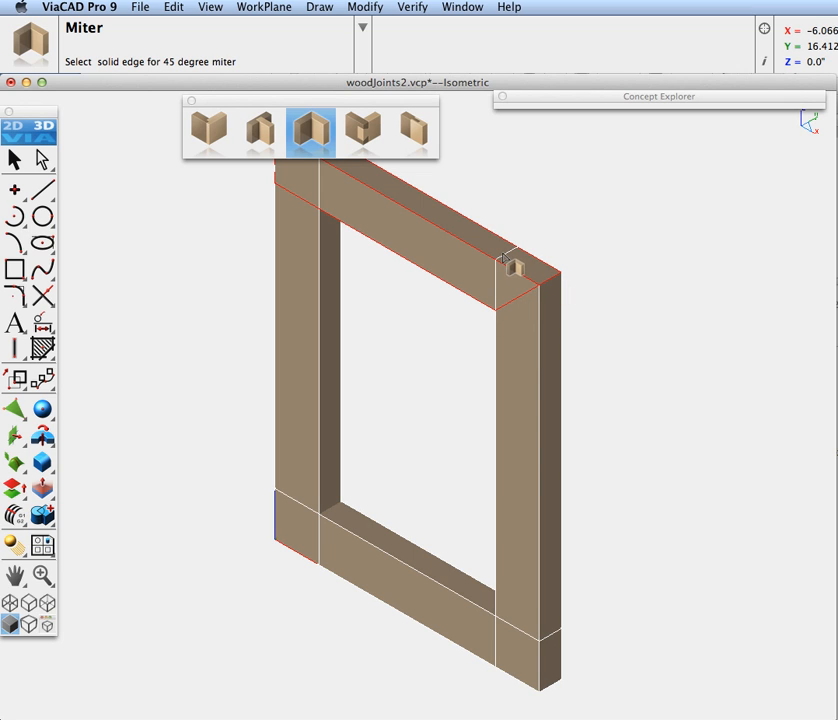
pyautogui.click(506, 262)
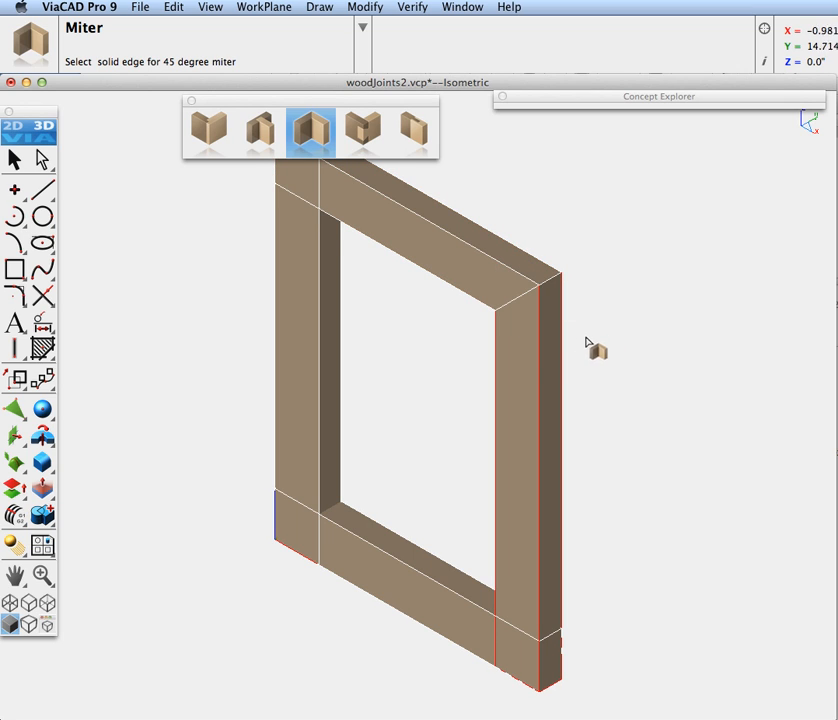
pyautogui.moveTo(370, 275); pyautogui.dragTo(423, 346, button='middle')
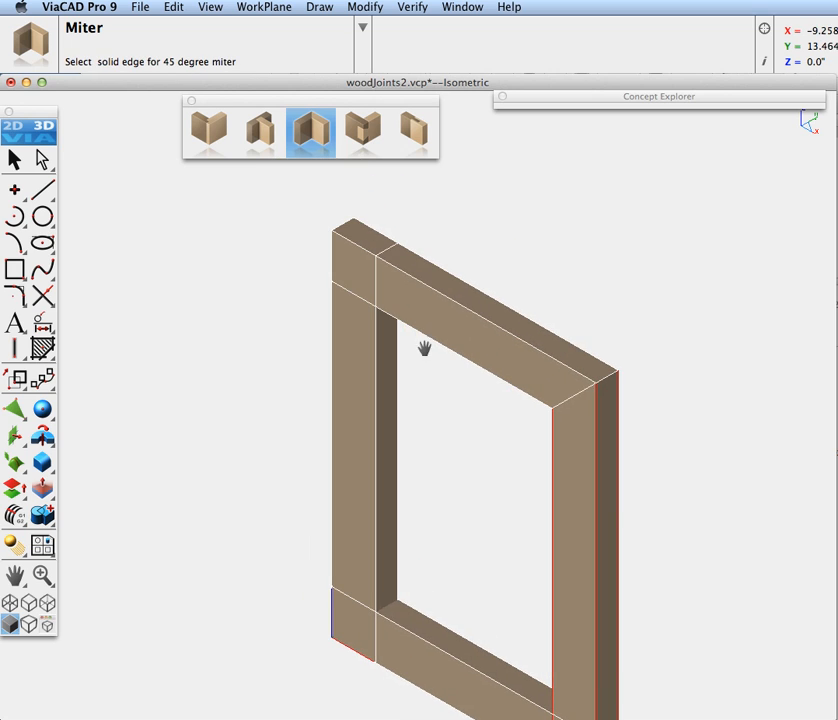
pyautogui.click(396, 256)
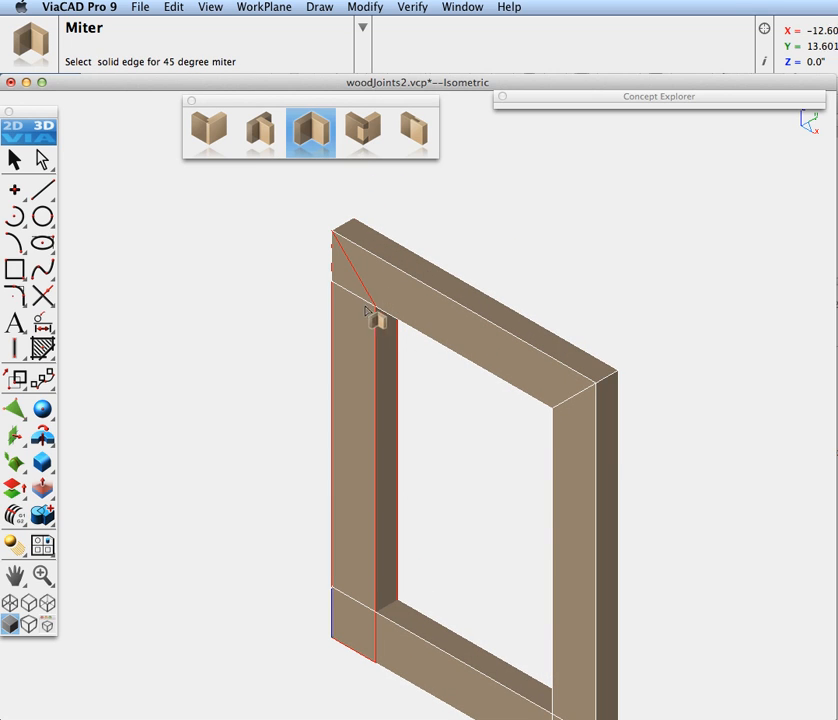
# - Miter the board ends at the picture frame's lower left and lower right corners at 45 degrees
pyautogui.moveTo(415, 340); pyautogui.dragTo(408, 408, button='middle')
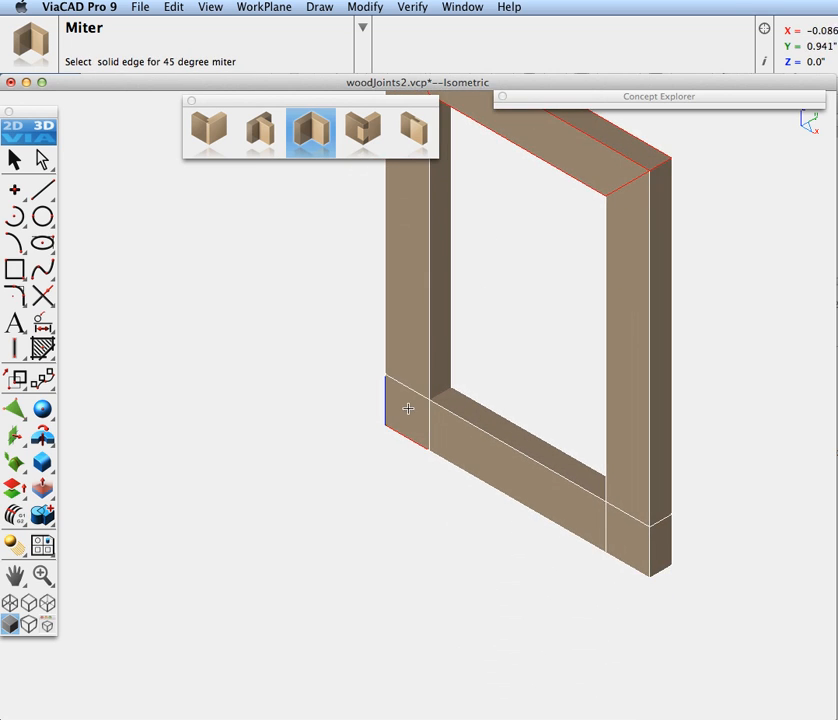
pyautogui.click(442, 448)
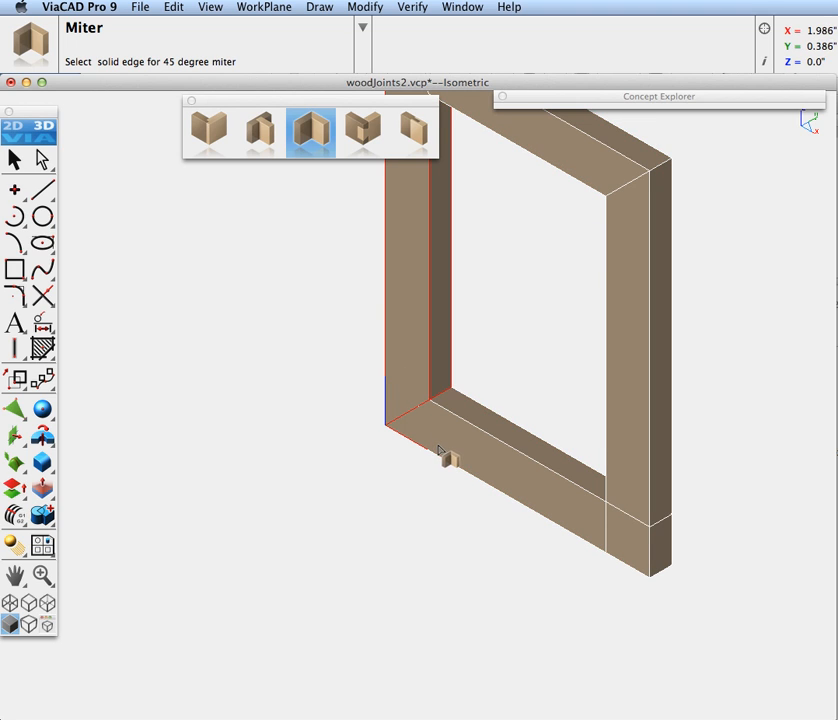
pyautogui.click(614, 553)
pyautogui.scroll(-3, 512, 440)
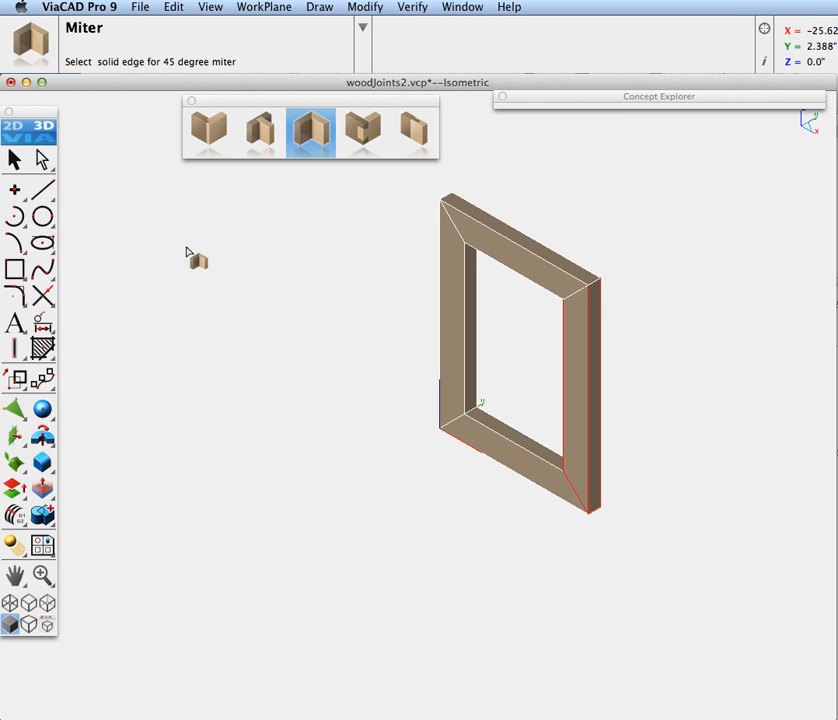
# - Move the picture frame's top board upward, away from the two side boards, to expose the miter cuts
pyautogui.click(14, 160)
pyautogui.click(518, 251)
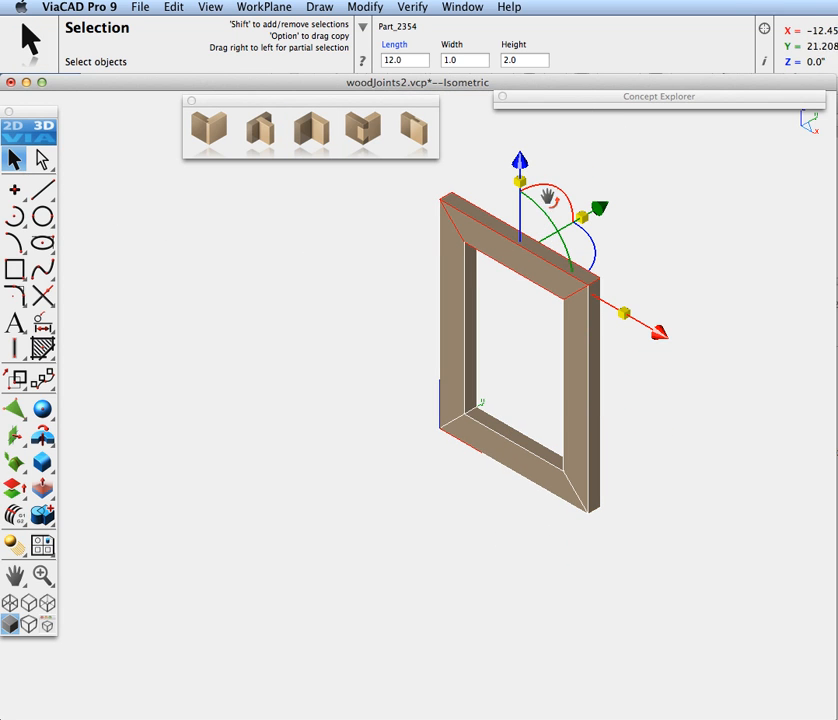
pyautogui.moveTo(625, 310); pyautogui.dragTo(627, 290)
pyautogui.click(670, 253)
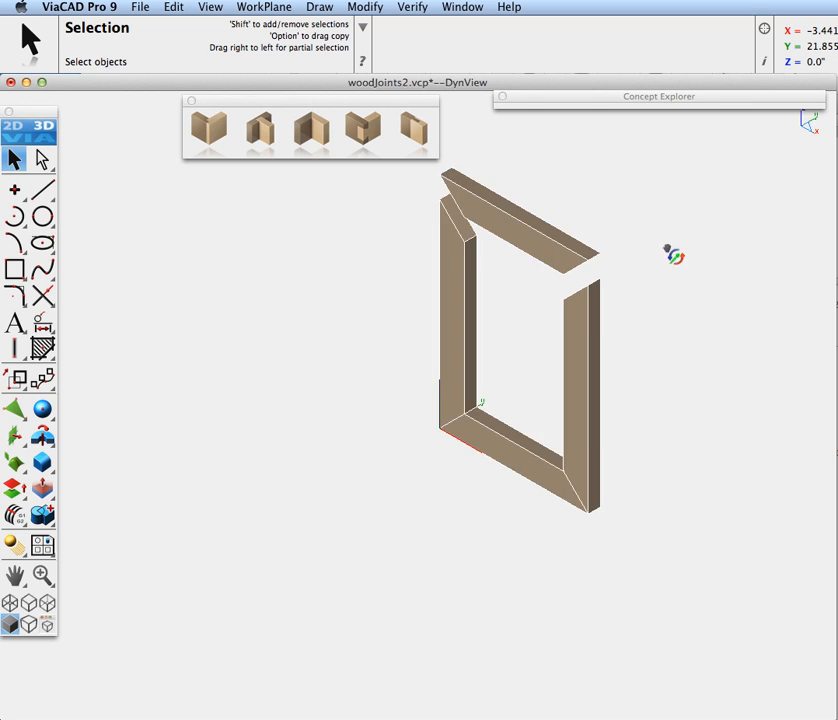
pyautogui.moveTo(672, 254); pyautogui.dragTo(624, 239, button='middle')
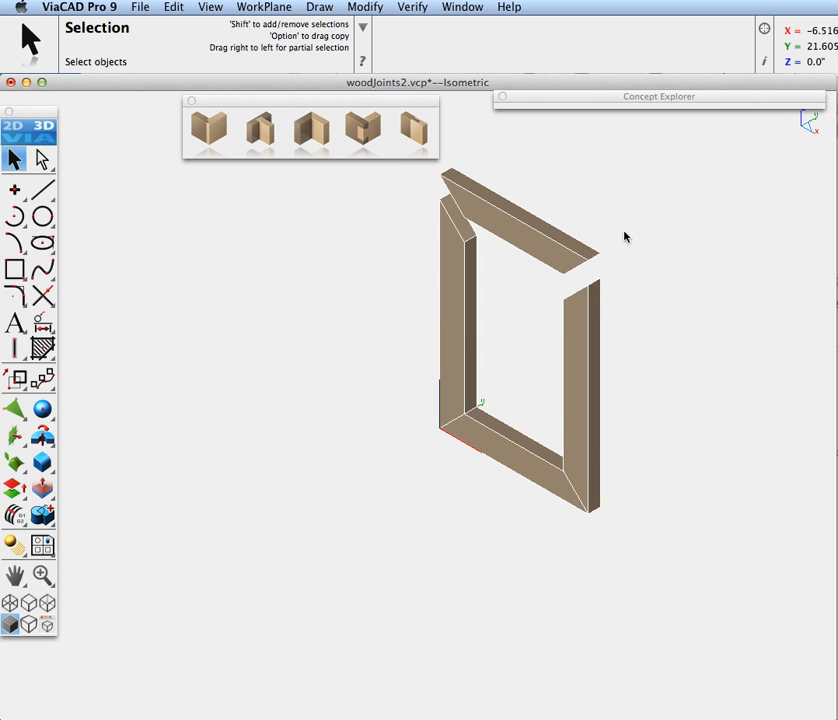
pyautogui.scroll(3, 627, 230)
# - Isolate the Drawer w Dovetail layer
pyautogui.click(631, 100)
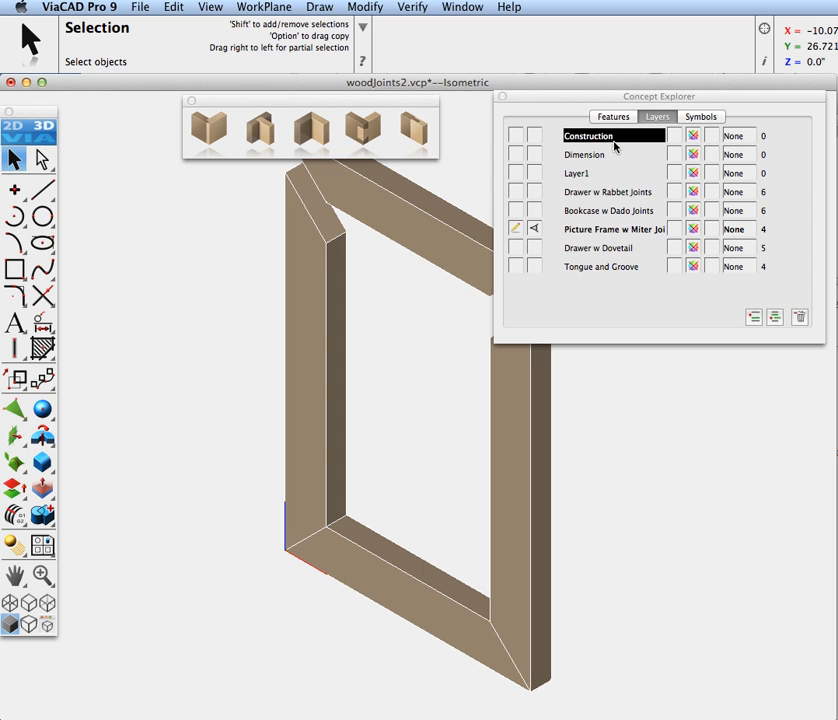
pyautogui.click(531, 249)
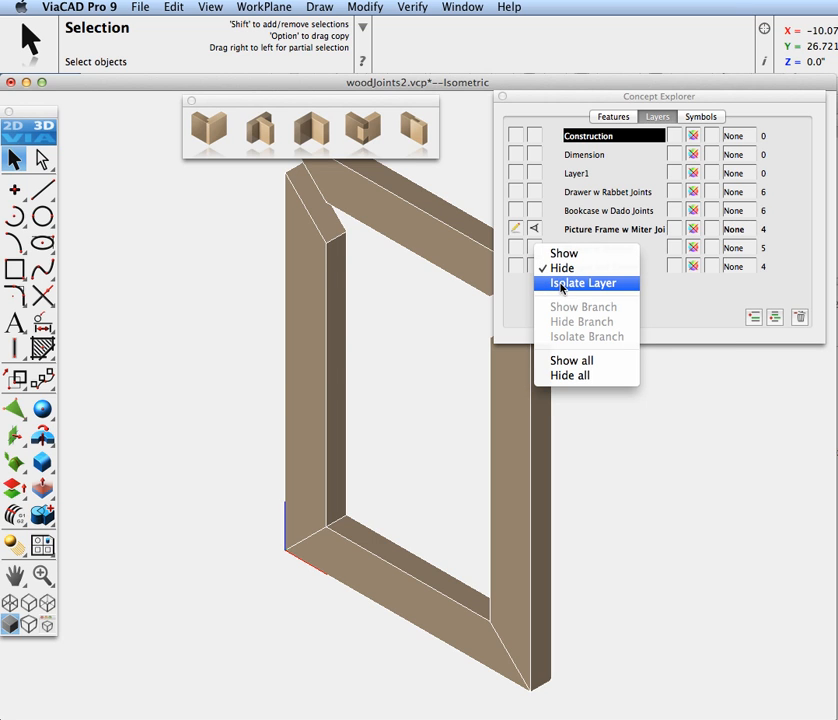
pyautogui.click(562, 284)
pyautogui.scroll(-2, 556, 381)
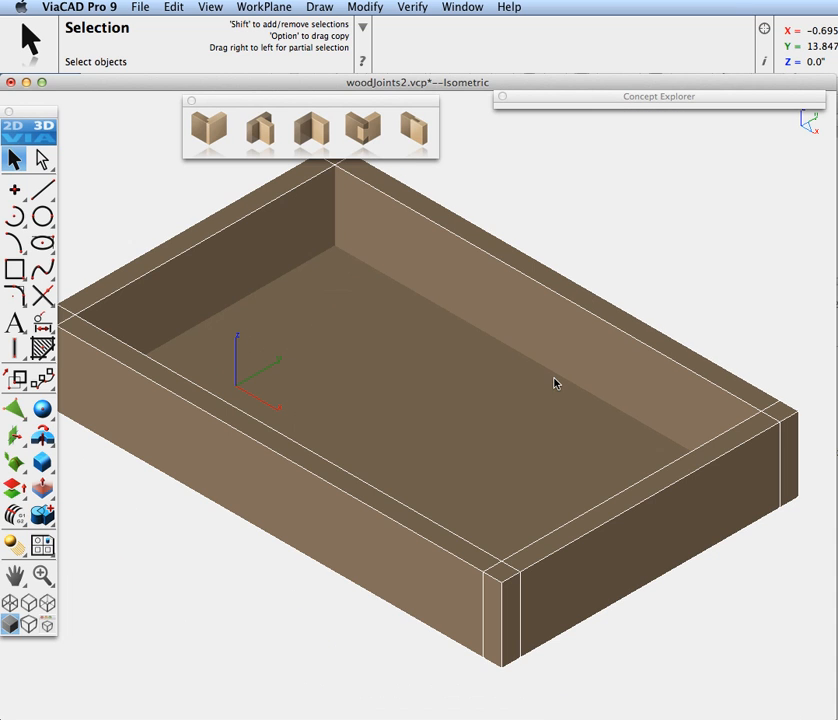
# - Cut 5 dovetail tails into the side board's end face at the drawer's nearest corner, using Tail Board with tail depth 0.50 and angle 8.0
pyautogui.click(363, 128)
pyautogui.click(422, 26)
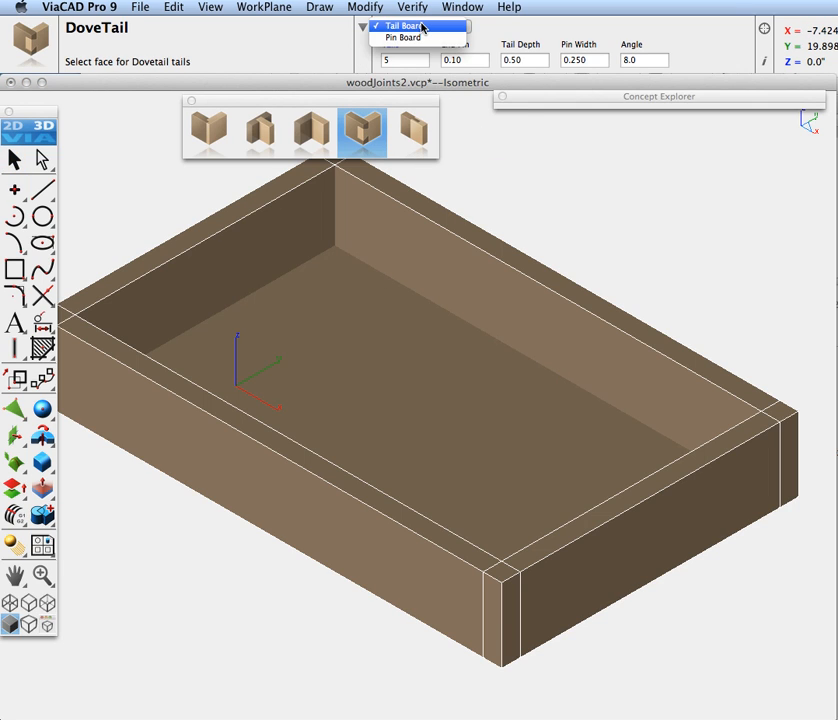
pyautogui.click(420, 26)
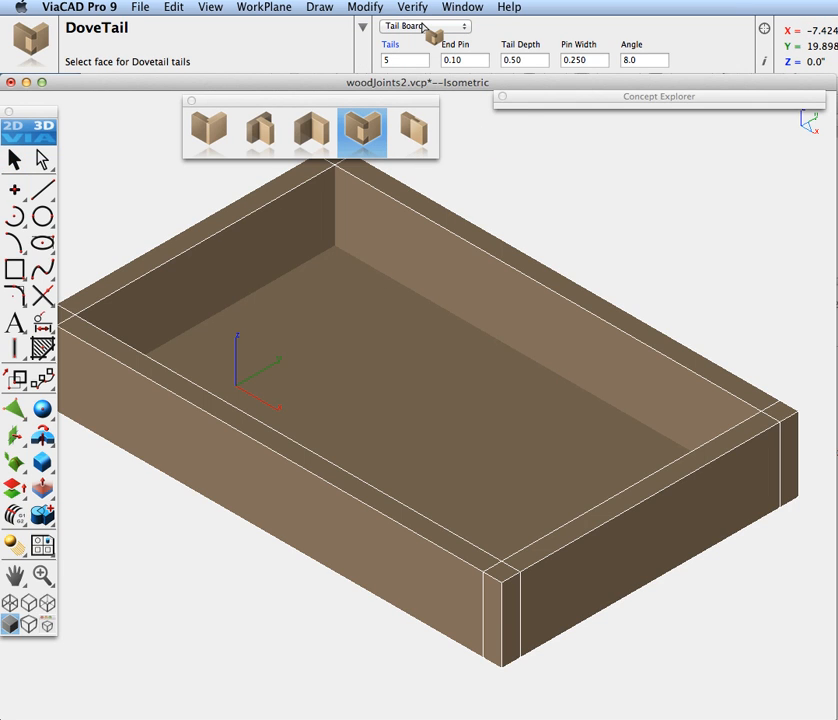
pyautogui.click(422, 26)
pyautogui.click(422, 26)
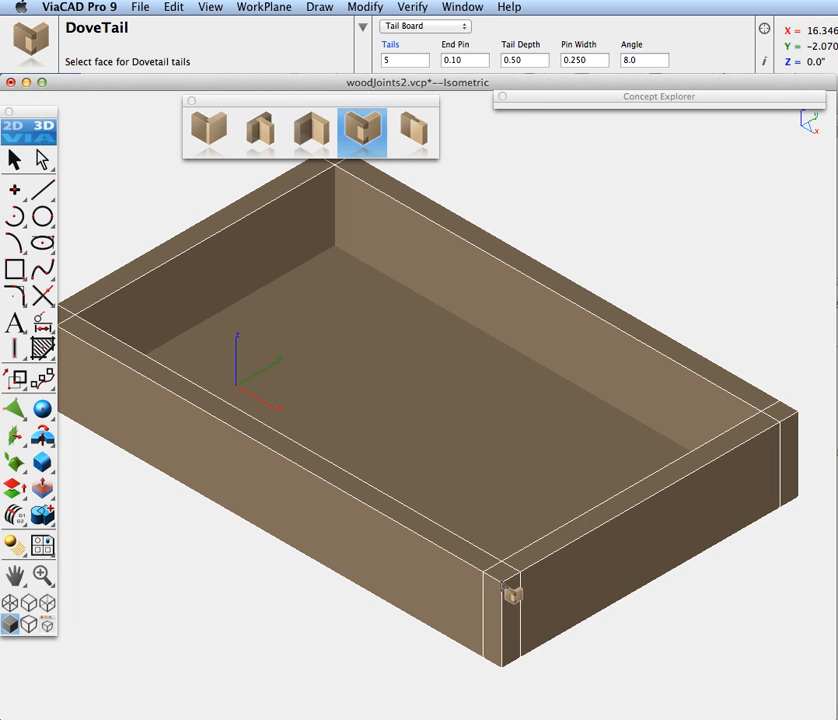
pyautogui.moveTo(499, 592); pyautogui.dragTo(511, 479, button='middle')
pyautogui.scroll(3, 507, 479)
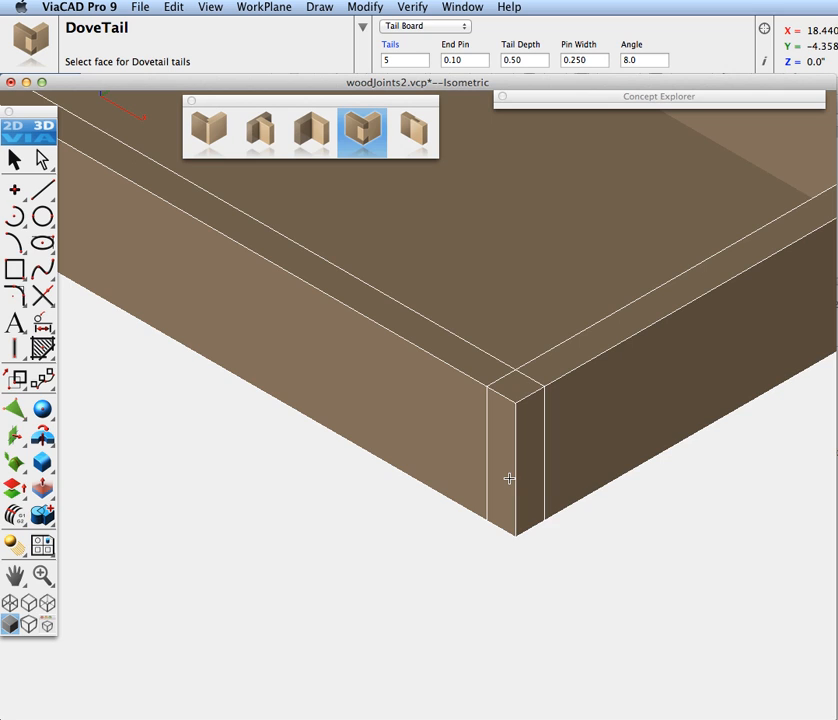
pyautogui.scroll(1, 507, 478)
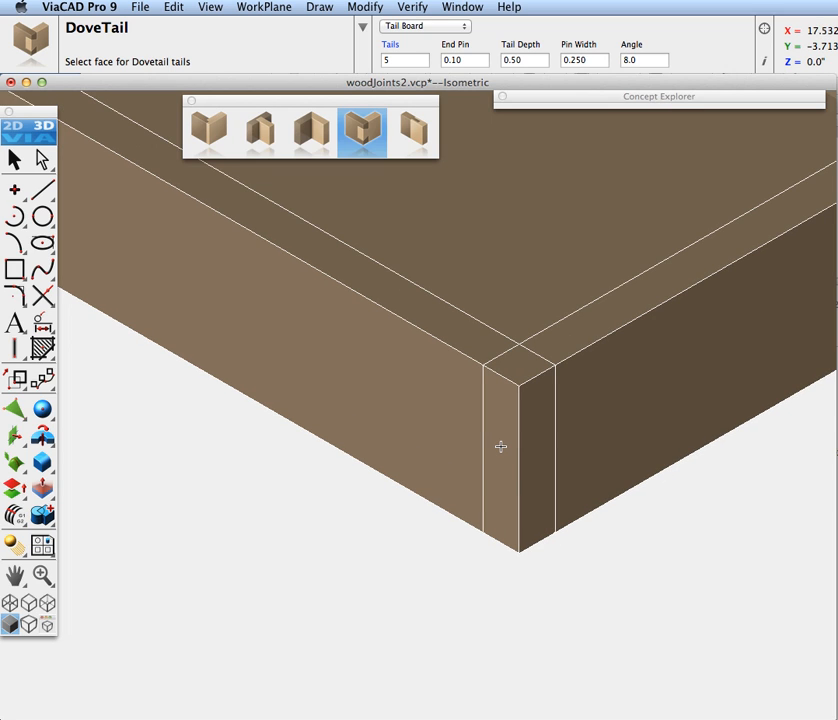
pyautogui.click(501, 447)
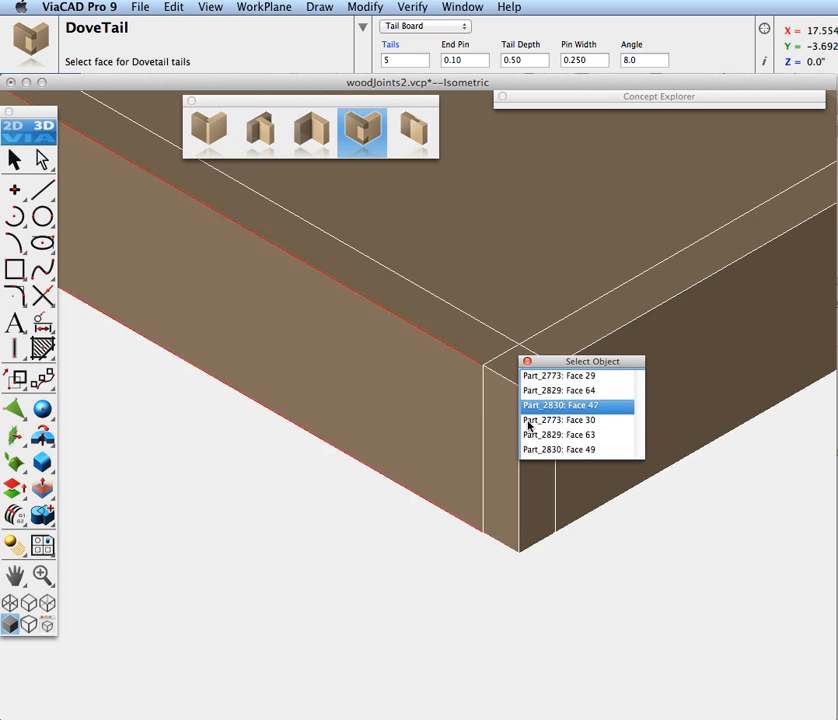
pyautogui.click(548, 378)
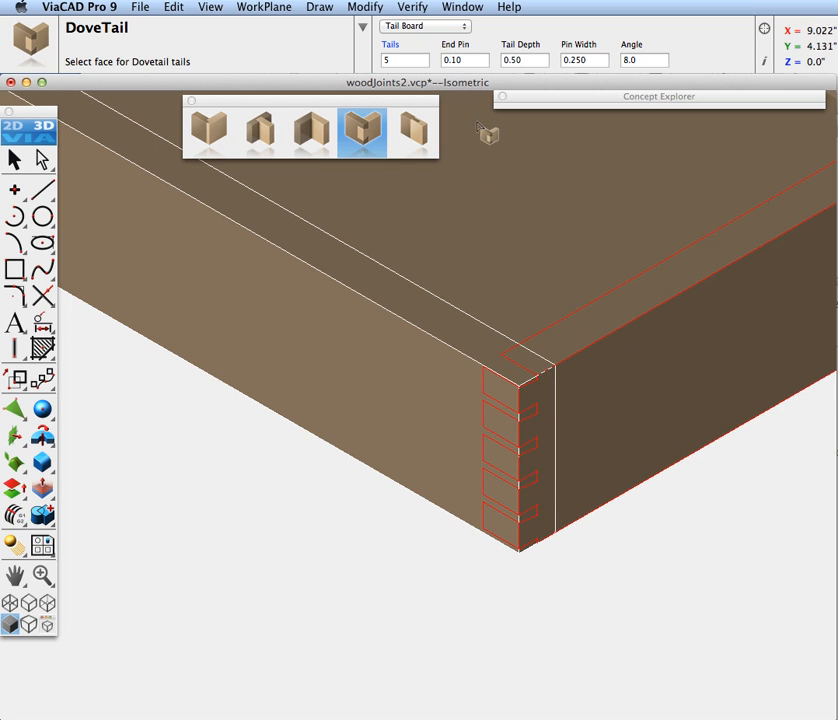
# - Try to set the new tails' end pin to 0.25 within the DoveTail tool, and leave the tool
pyautogui.click(455, 59)
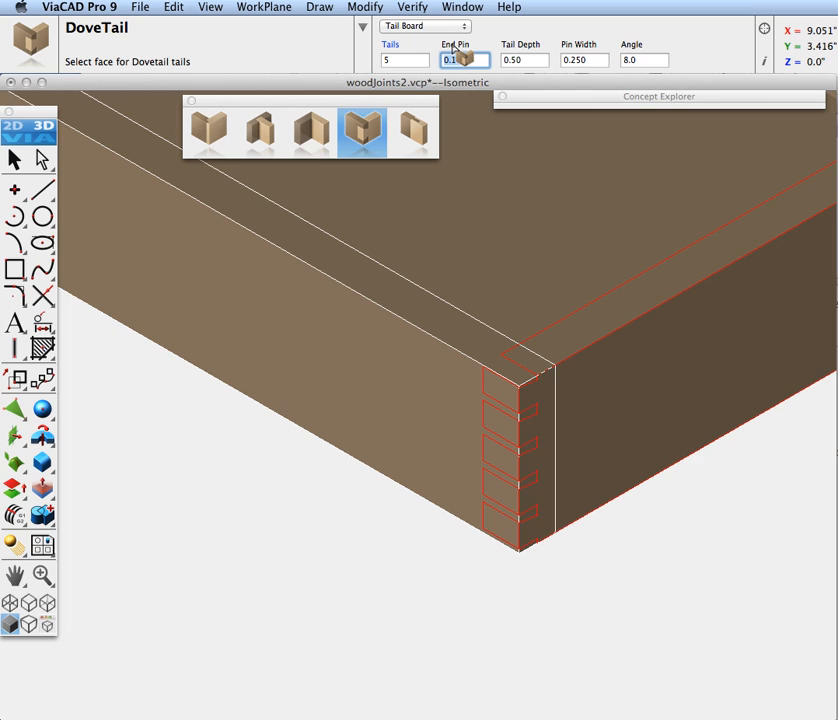
pyautogui.write('0.')
pyautogui.press('Return')
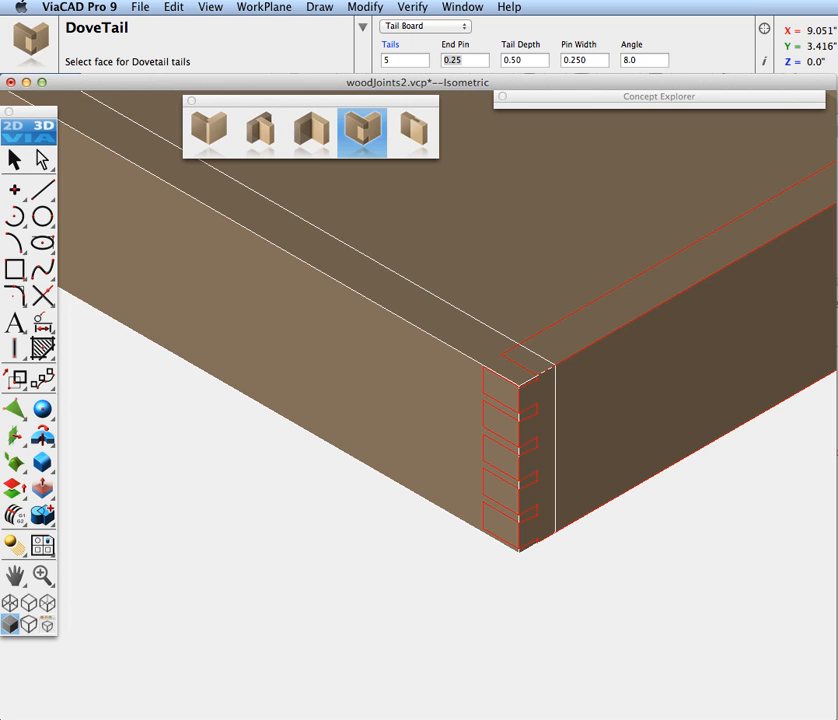
pyautogui.click(19, 163)
pyautogui.click(183, 464)
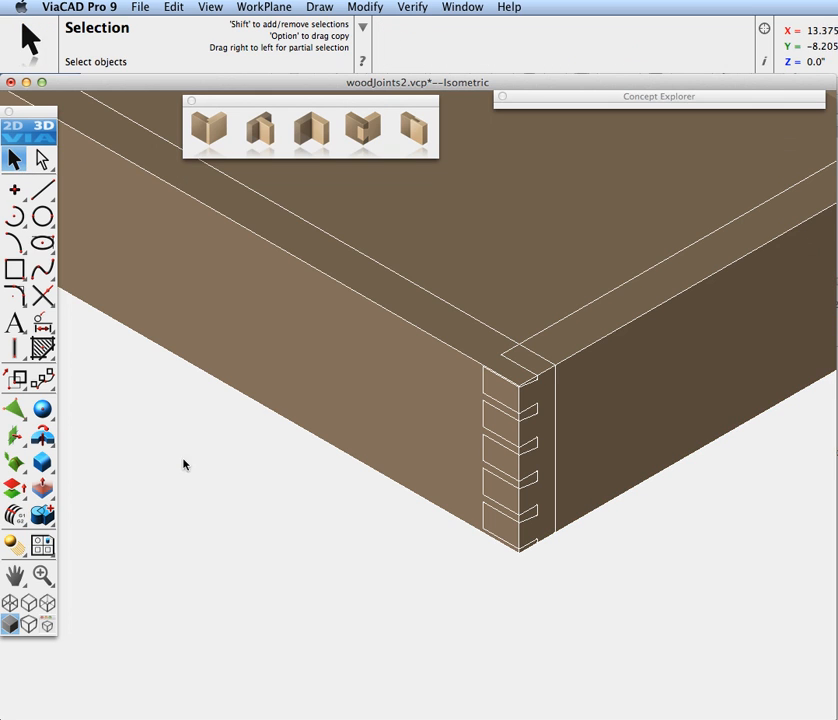
# - Hide the drawer's adjoining long board and its bottom to expose the tail board
pyautogui.rightClick(355, 340)
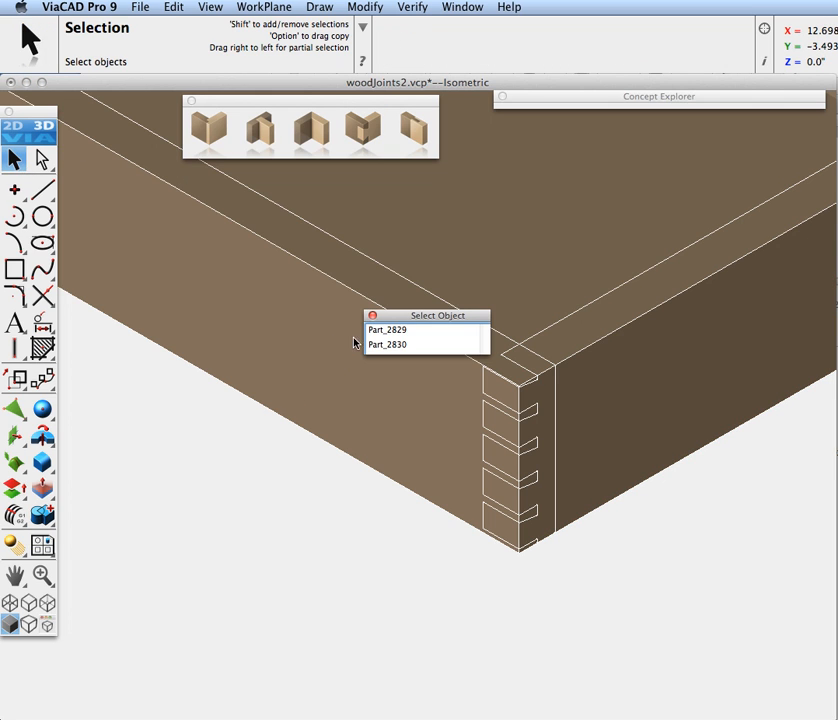
pyautogui.click(387, 346)
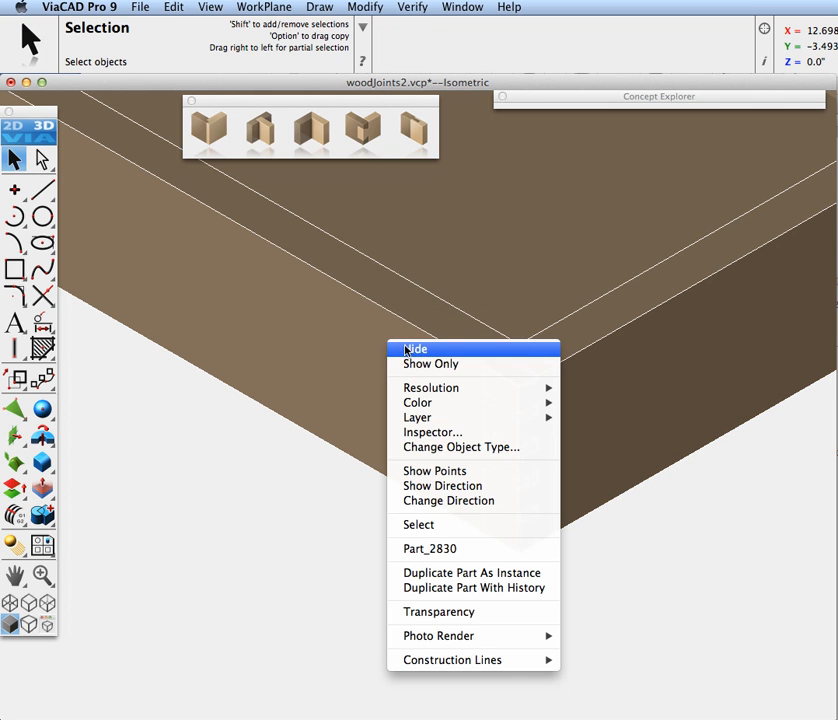
pyautogui.click(395, 348)
pyautogui.rightClick(389, 338)
pyautogui.click(390, 334)
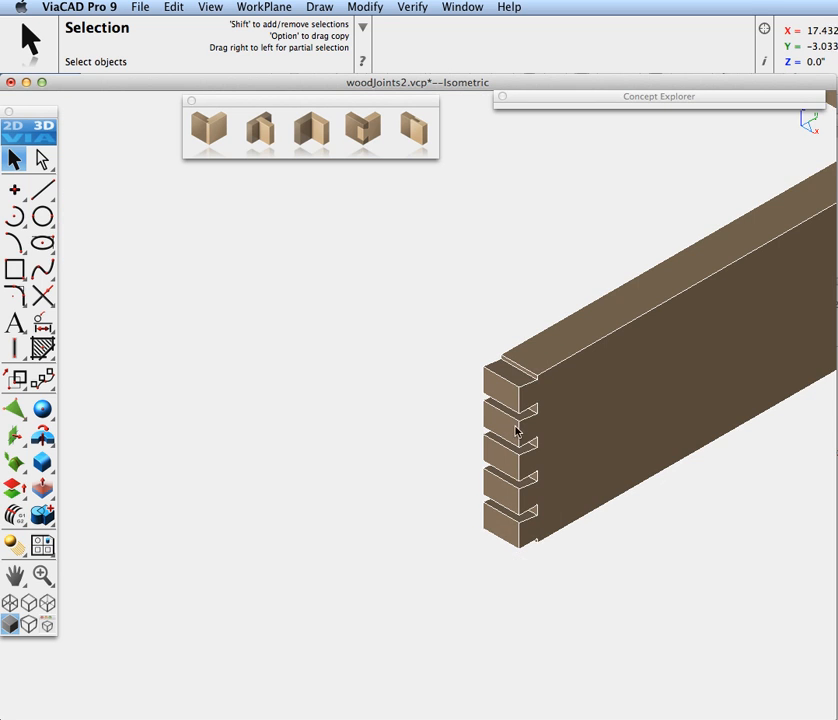
# - Set the tail board's end pin to 0.250 and its dovetail angle to 10
pyautogui.scroll(2, 514, 436)
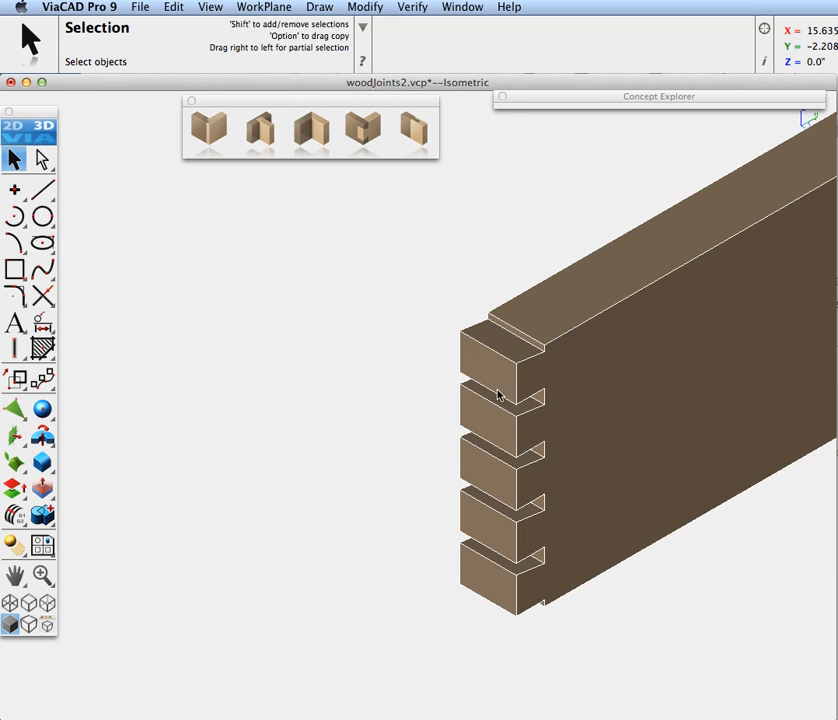
pyautogui.click(486, 337)
pyautogui.click(464, 56)
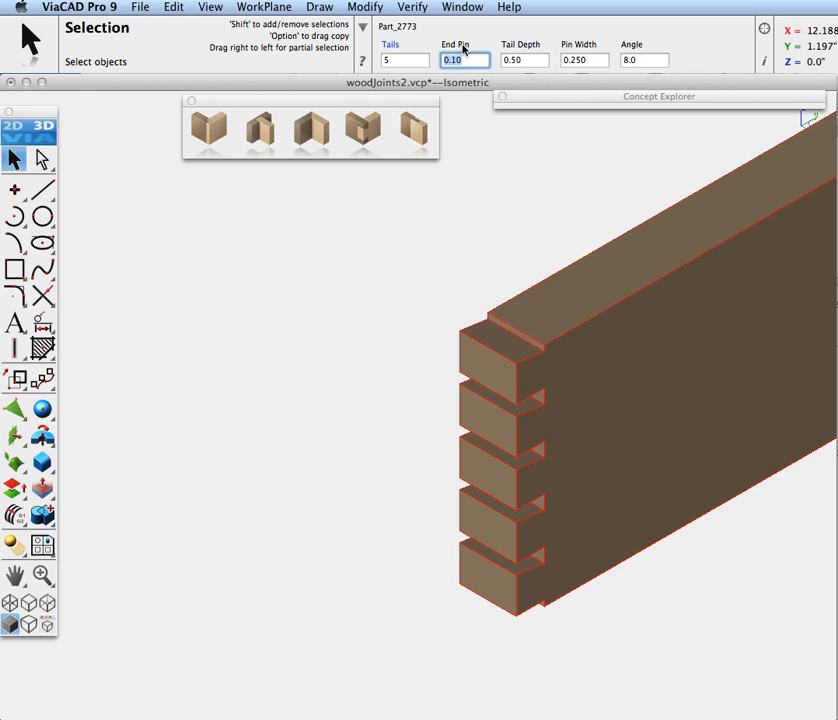
pyautogui.write('0')
pyautogui.press('Return')
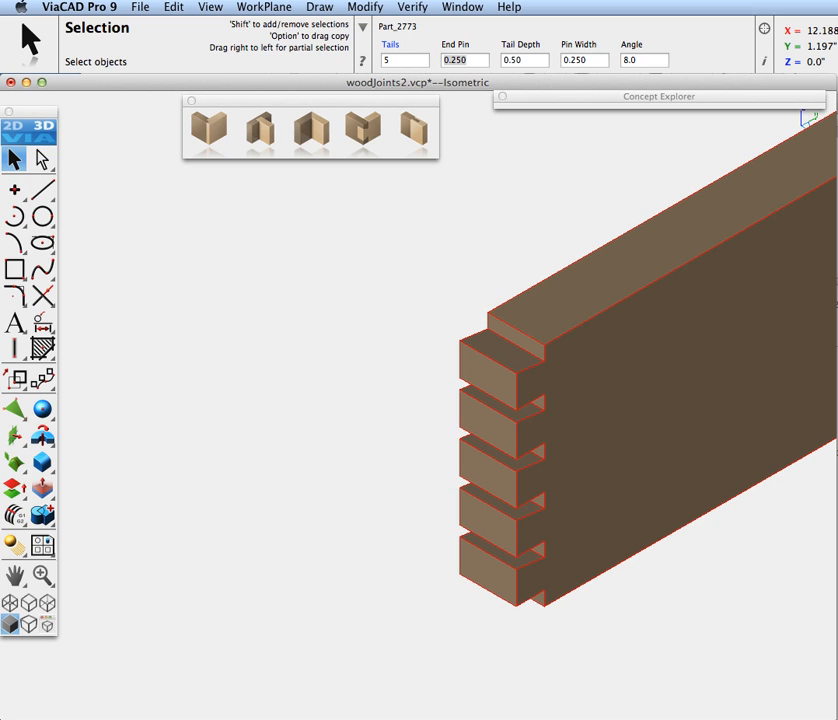
pyautogui.click(642, 57)
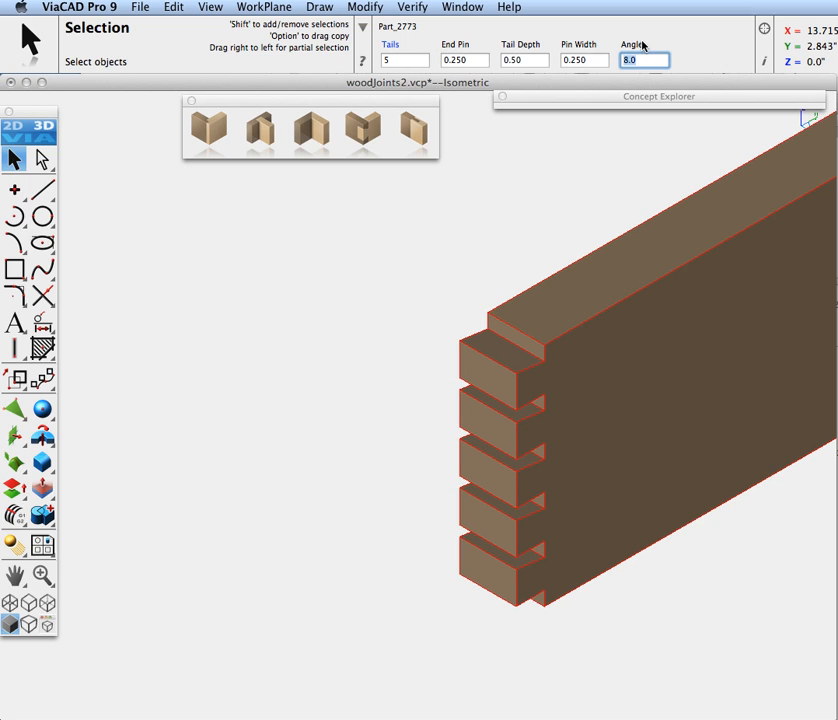
pyautogui.write('10')
pyautogui.press('Return')
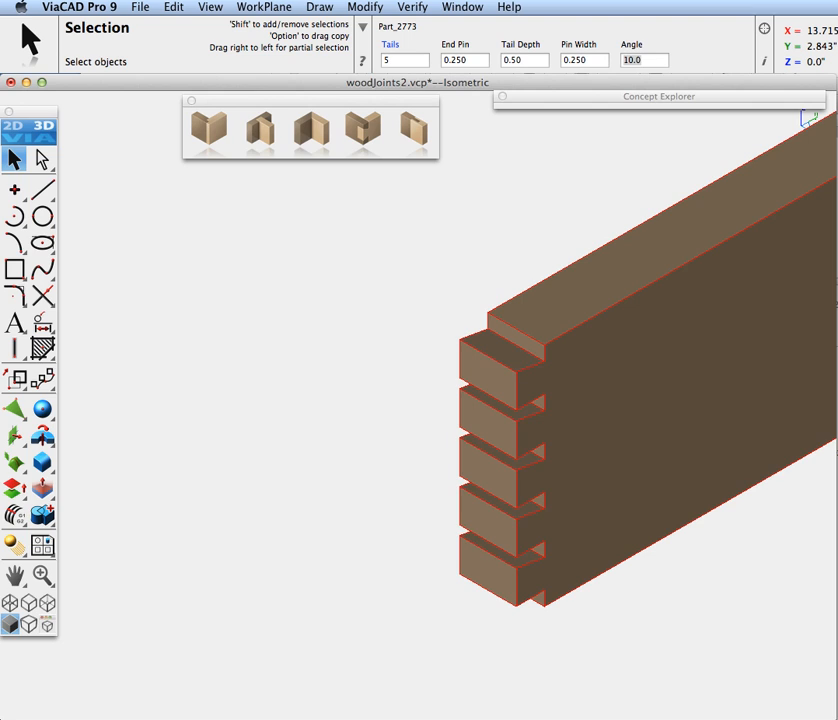
pyautogui.click(539, 193)
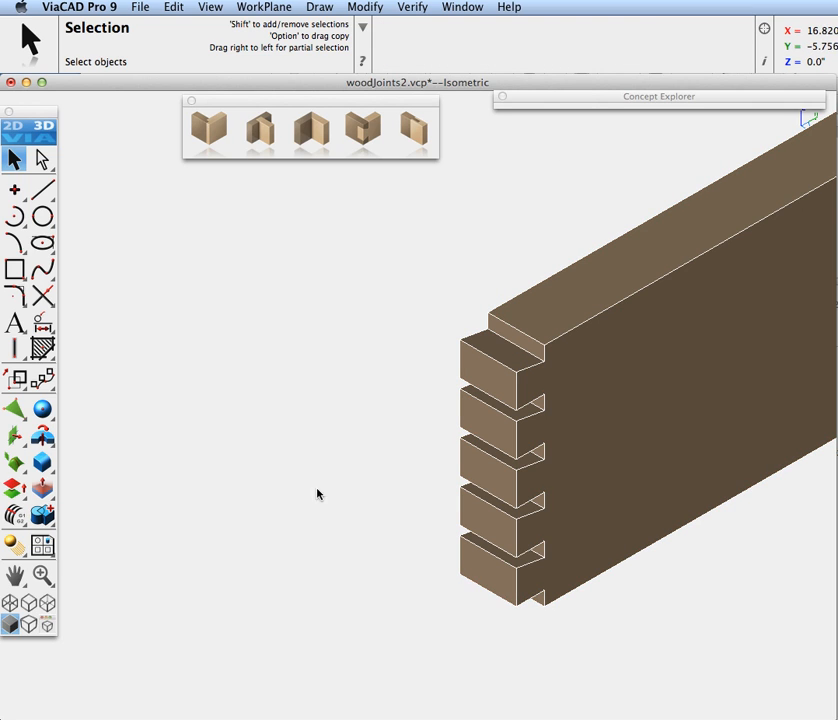
# - Show the hidden drawer parts again and cut matching Pin Board dovetail pins into the long board from the tail board
pyautogui.rightClick(281, 650)
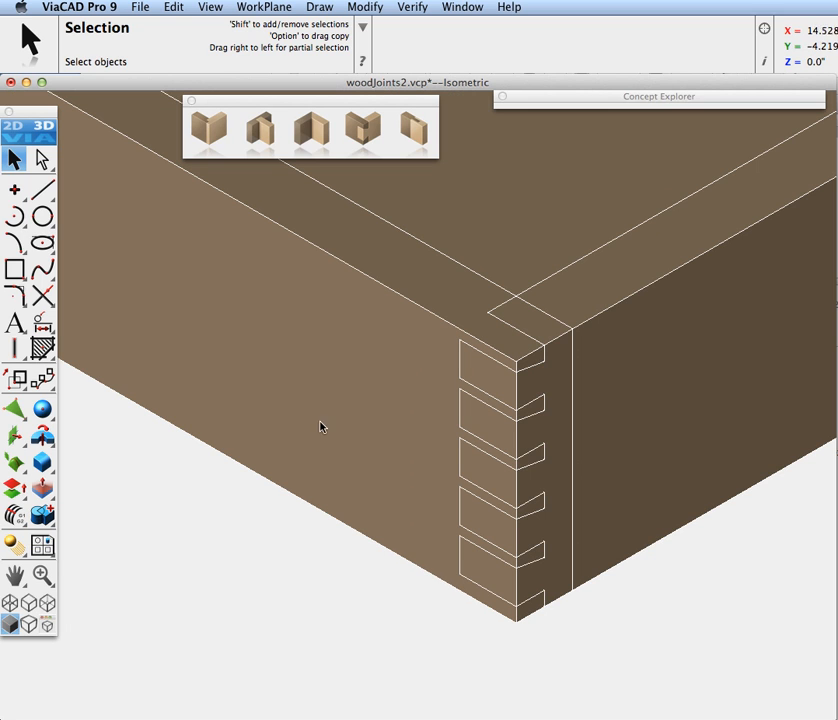
pyautogui.click(367, 133)
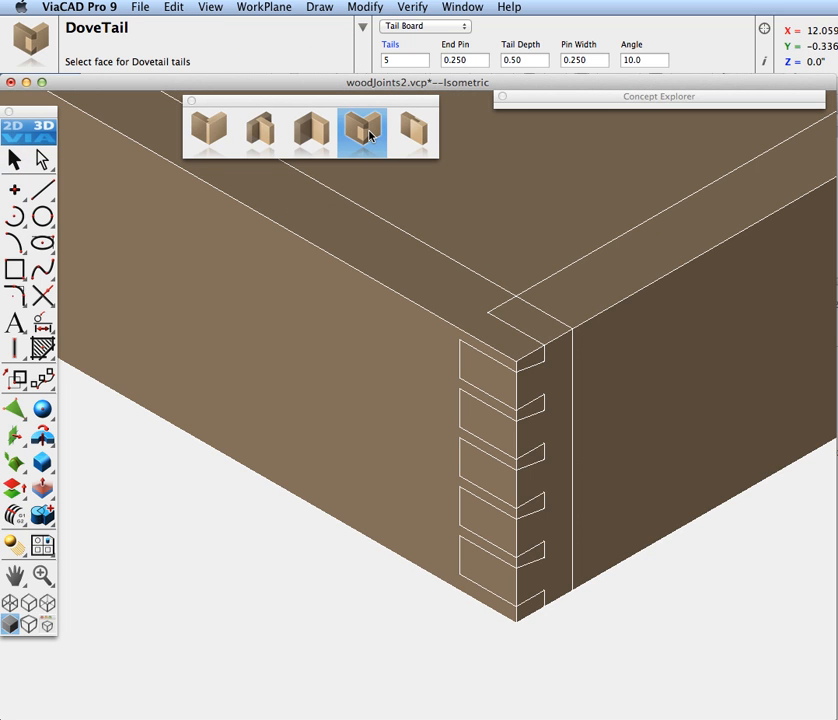
pyautogui.click(423, 26)
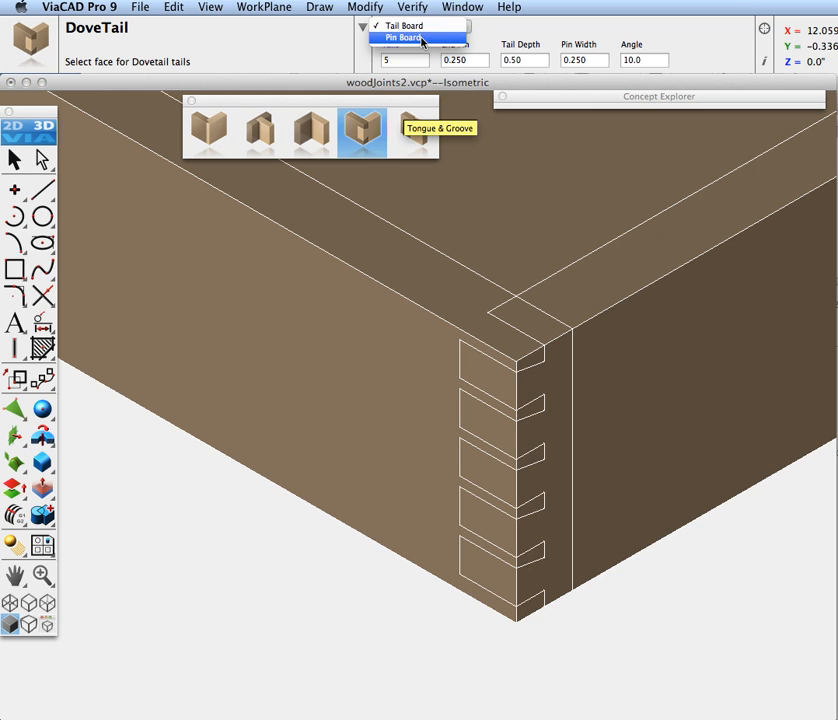
pyautogui.click(423, 37)
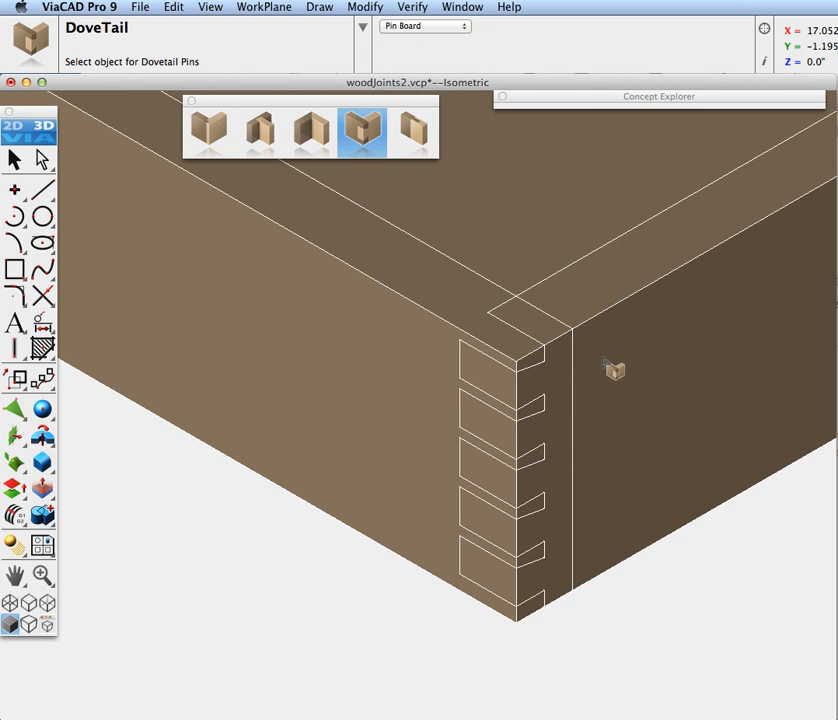
pyautogui.click(563, 392)
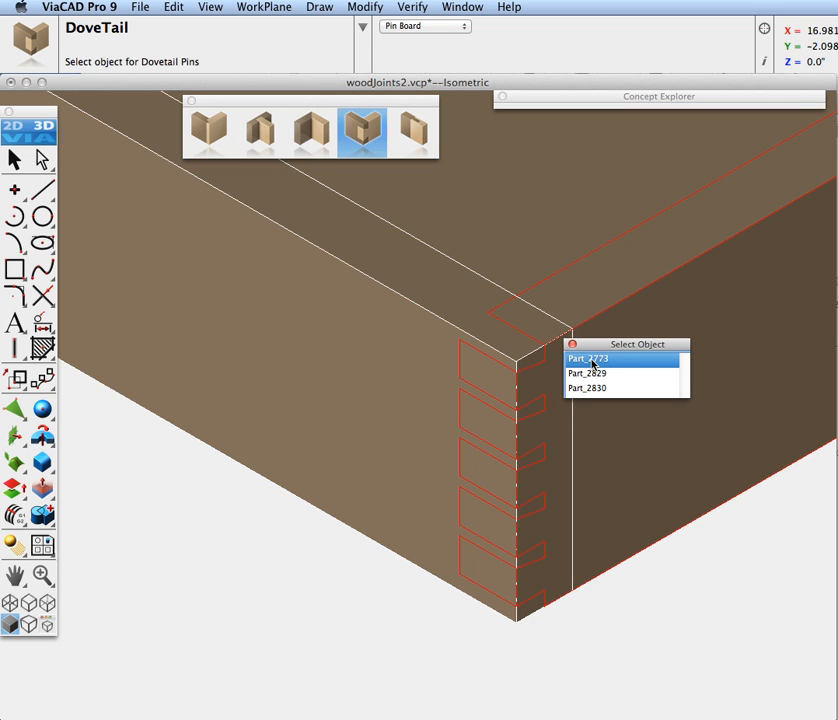
pyautogui.click(595, 389)
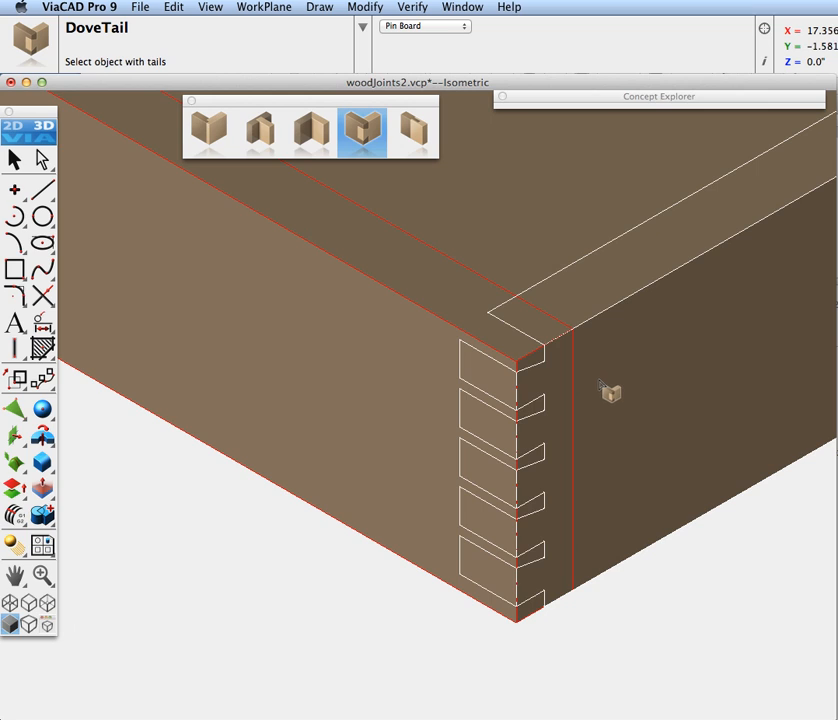
pyautogui.click(610, 395)
pyautogui.click(633, 370)
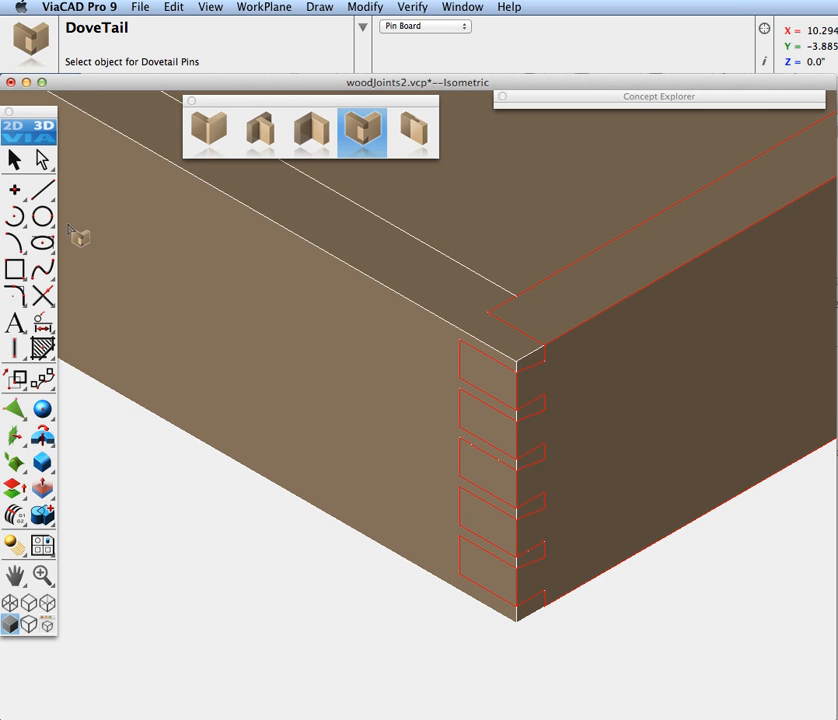
pyautogui.click(16, 162)
pyautogui.click(230, 590)
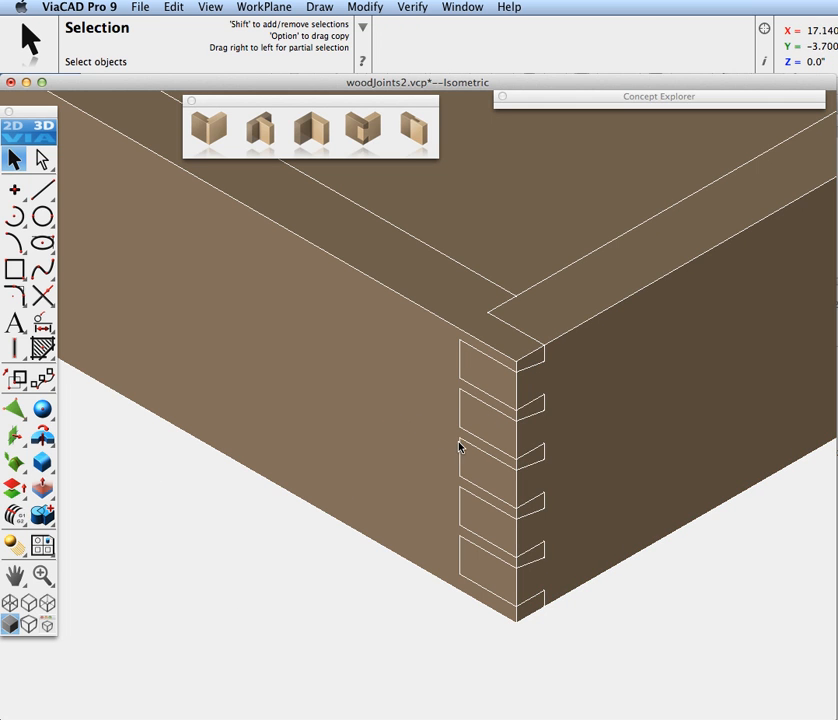
# - Hide the drawer's bottom panel to clear the view around the dovetailed corner
pyautogui.moveTo(459, 447); pyautogui.dragTo(456, 395, button='middle')
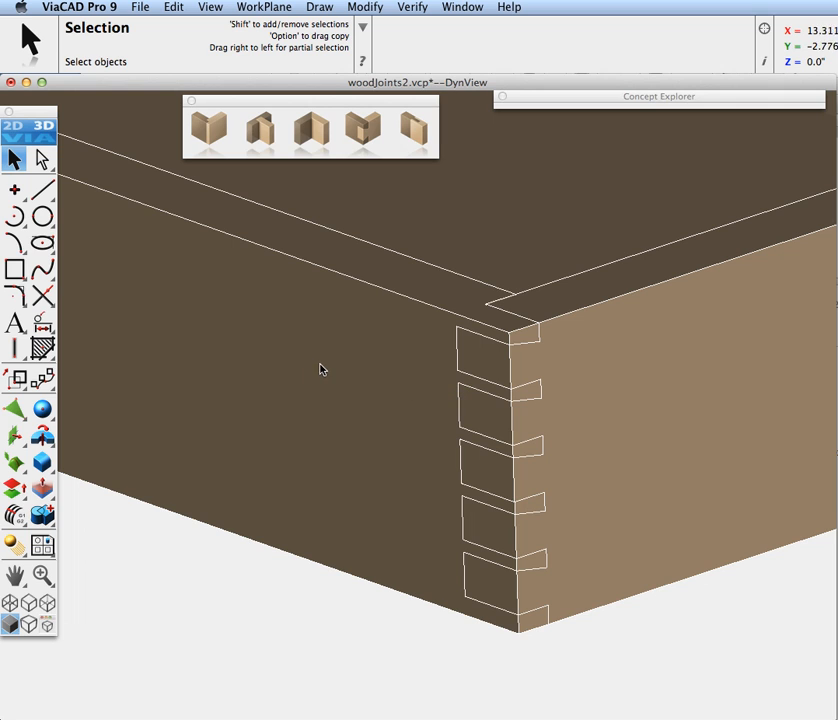
pyautogui.rightClick(474, 208)
pyautogui.click(506, 217)
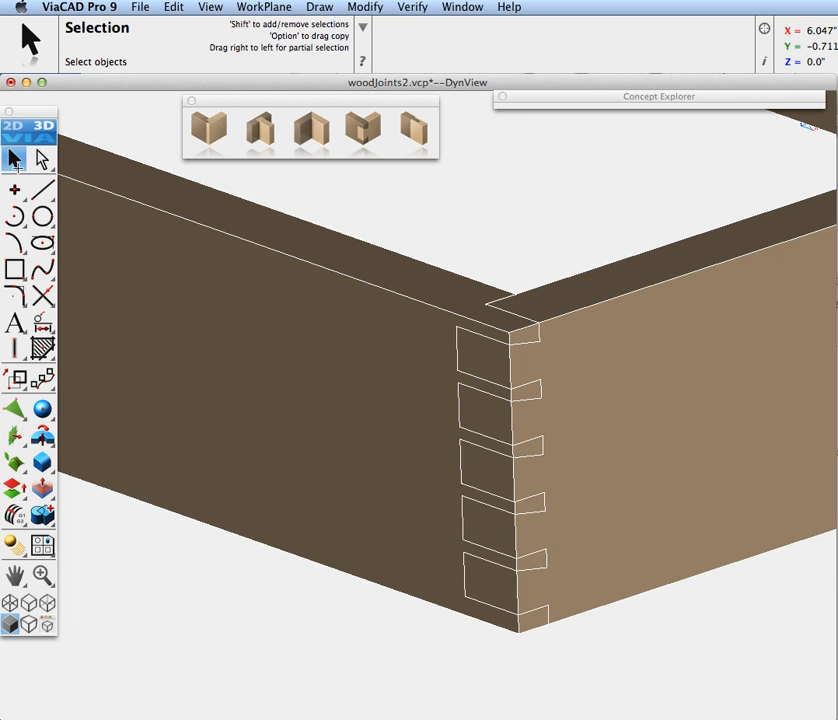
# - Select the long pin board and set its gripper handles to Always Visible in the gripper properties
pyautogui.click(297, 338)
pyautogui.scroll(-3, 380, 334)
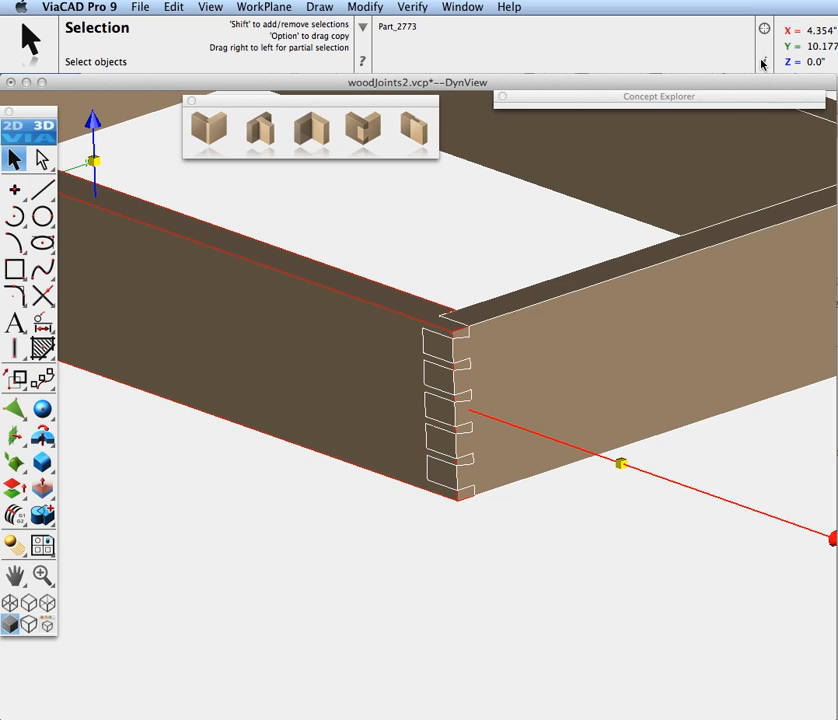
pyautogui.moveTo(837, 211); pyautogui.dragTo(617, 159)
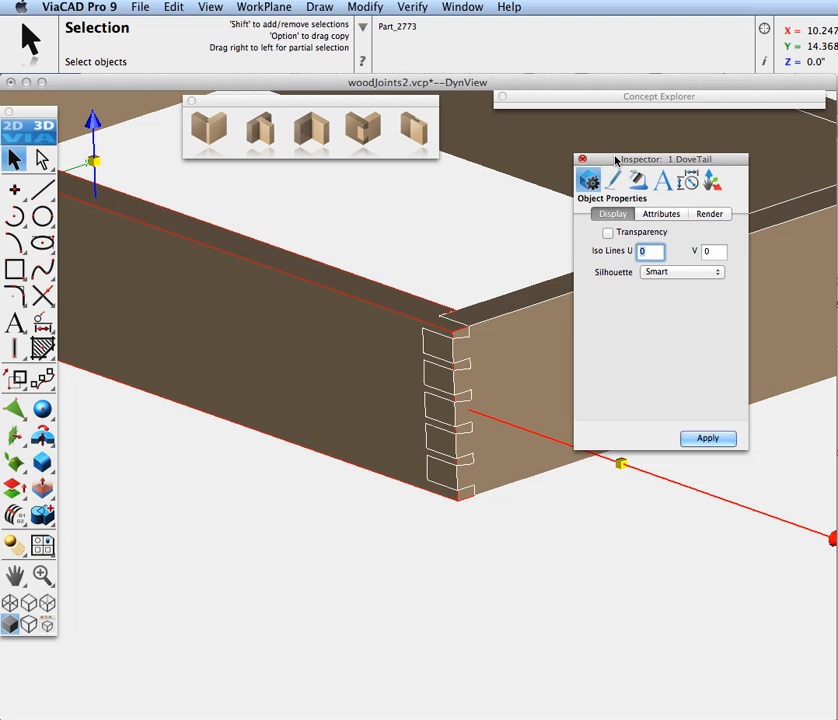
pyautogui.click(709, 181)
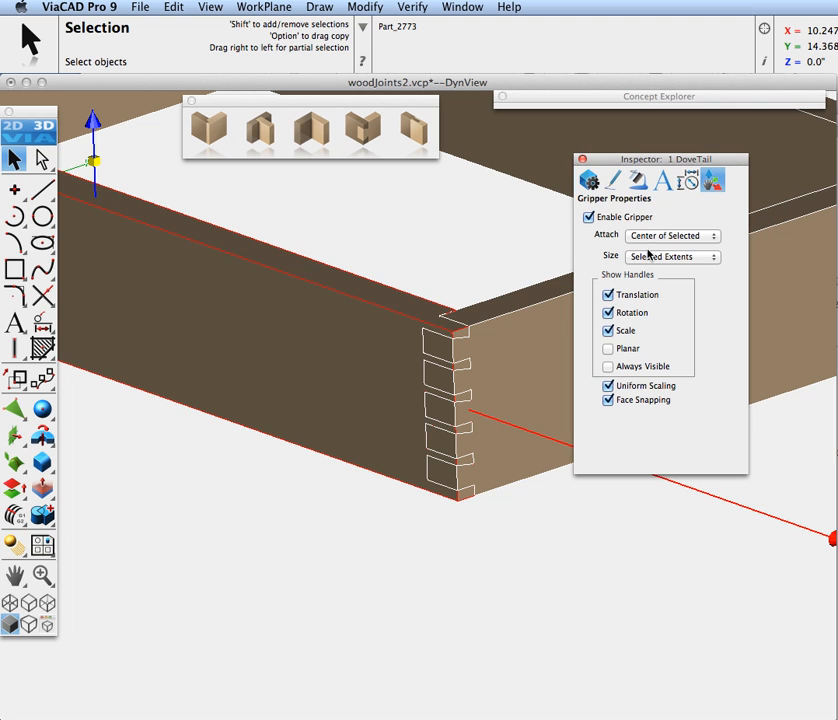
pyautogui.click(608, 367)
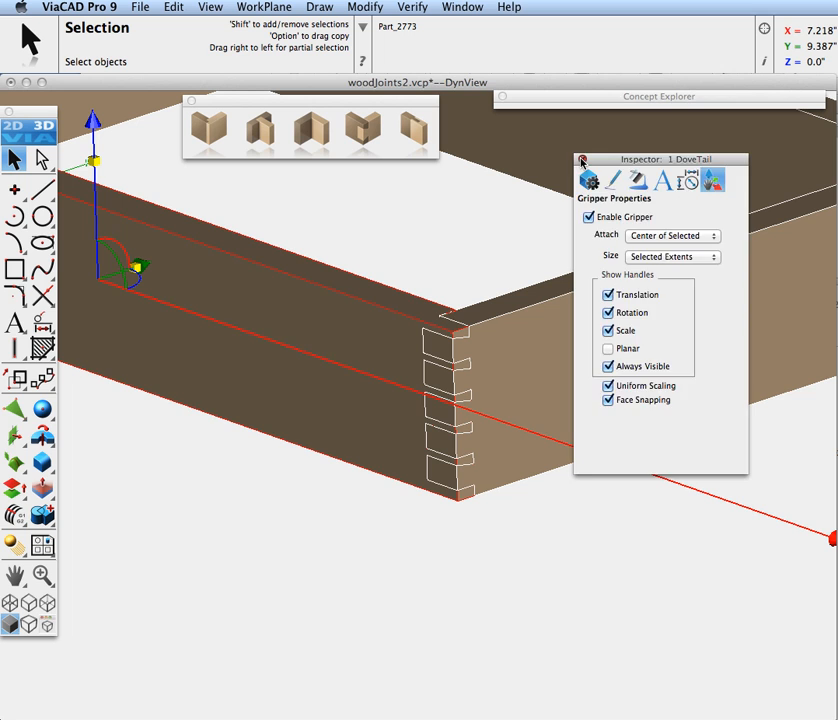
pyautogui.click(582, 160)
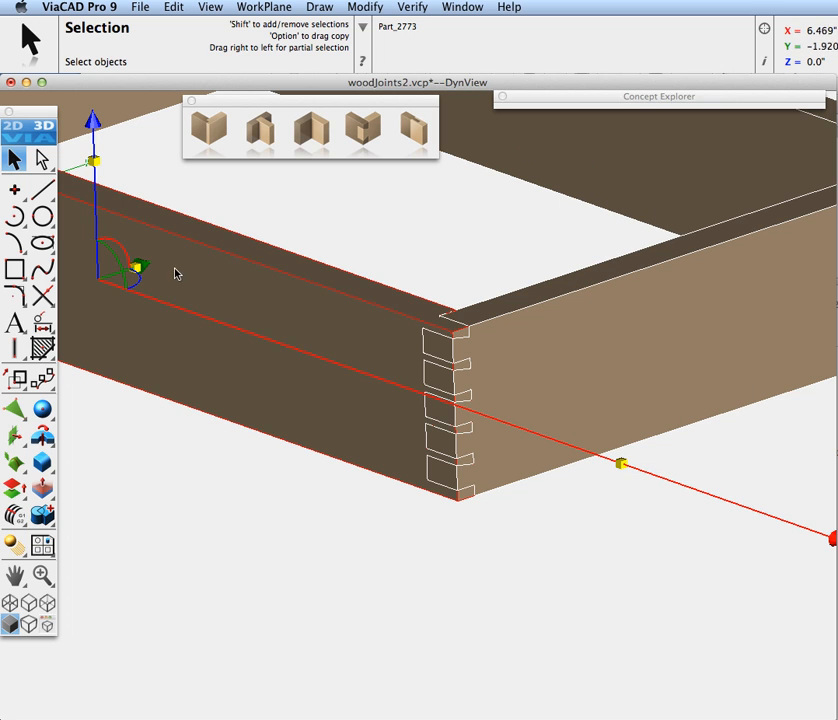
# - Move the long pin board sideways away from the tail board to pull the dovetail joint apart
pyautogui.moveTo(137, 266); pyautogui.dragTo(84, 284)
pyautogui.click(306, 266)
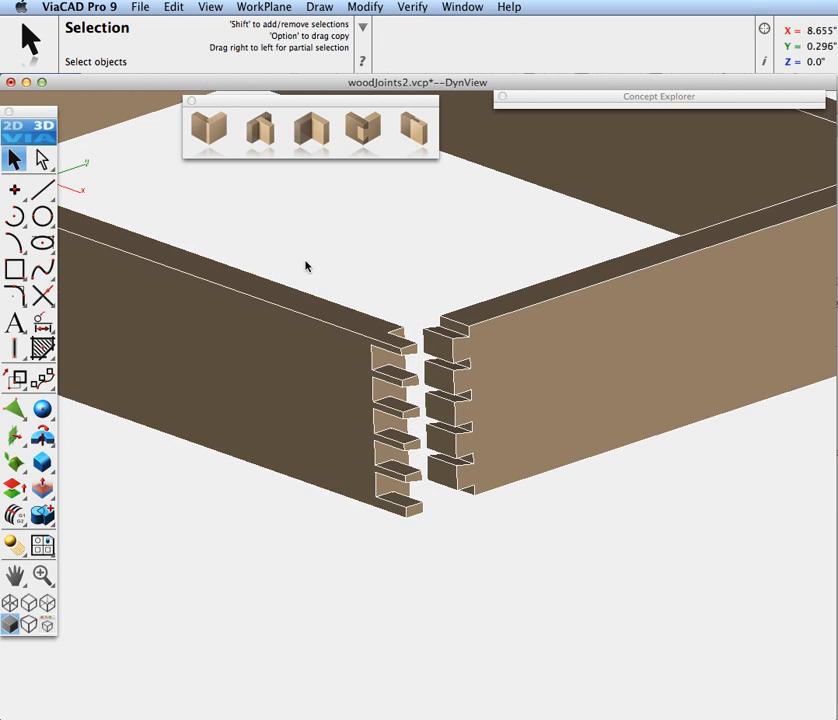
pyautogui.scroll(5, 374, 312)
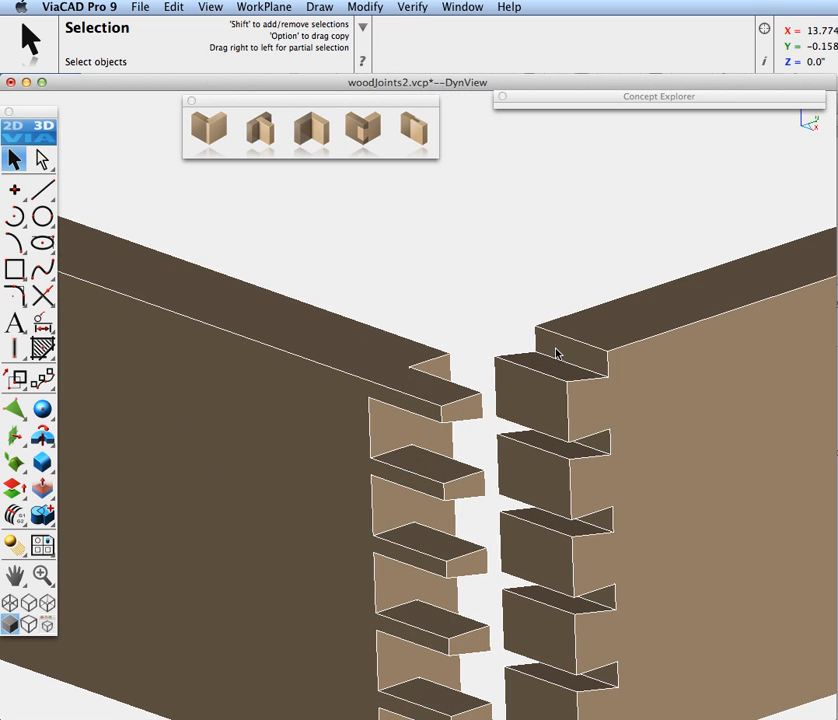
# - Set the number of tails on the tail board to 4
pyautogui.click(565, 354)
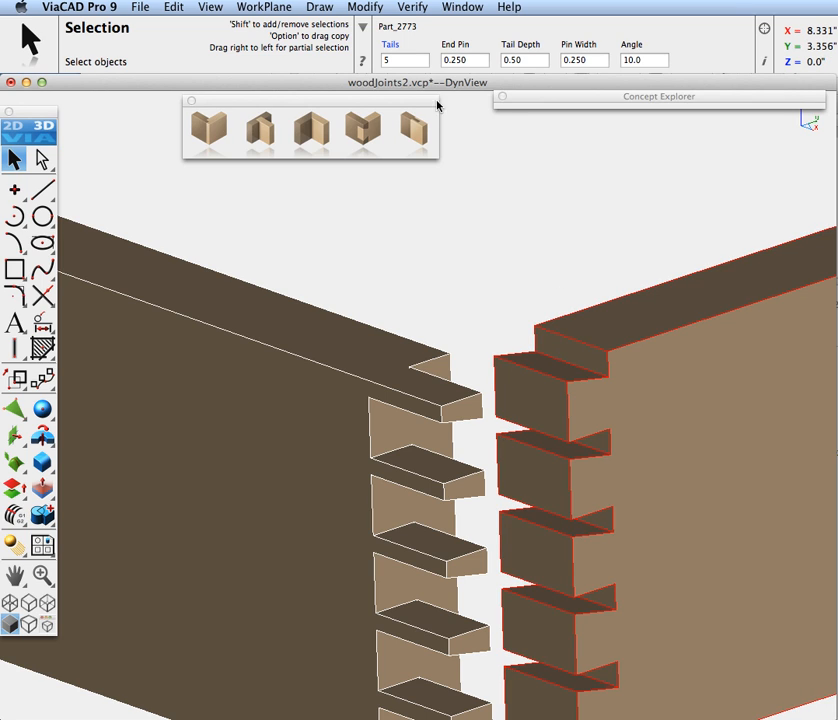
pyautogui.click(392, 60)
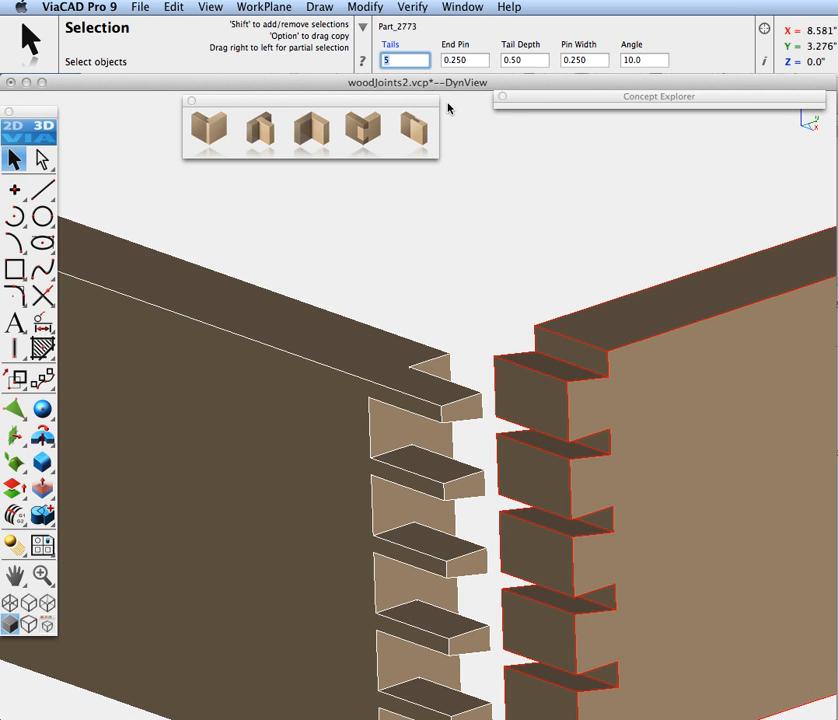
pyautogui.write('4')
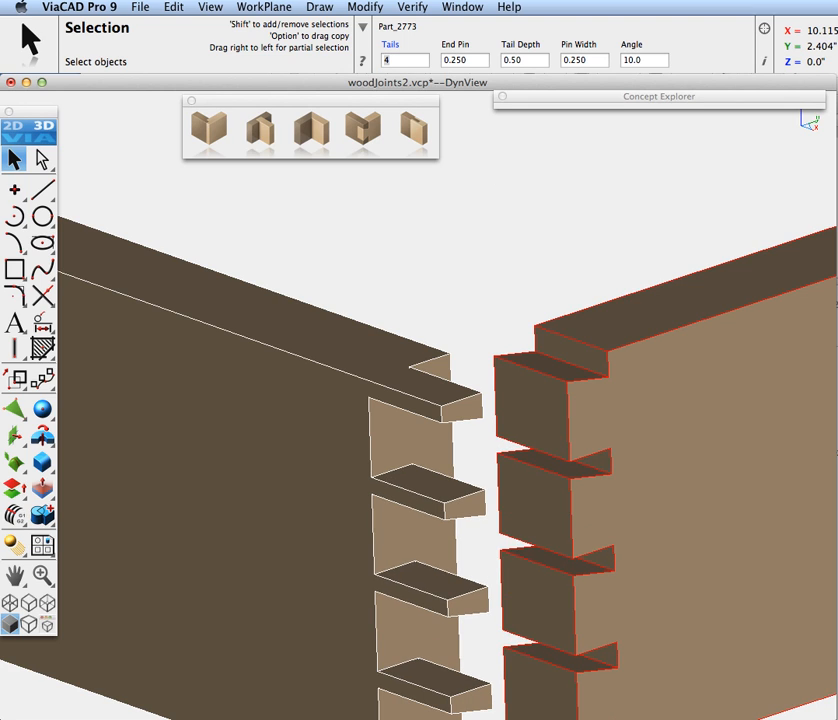
pyautogui.press('Return')
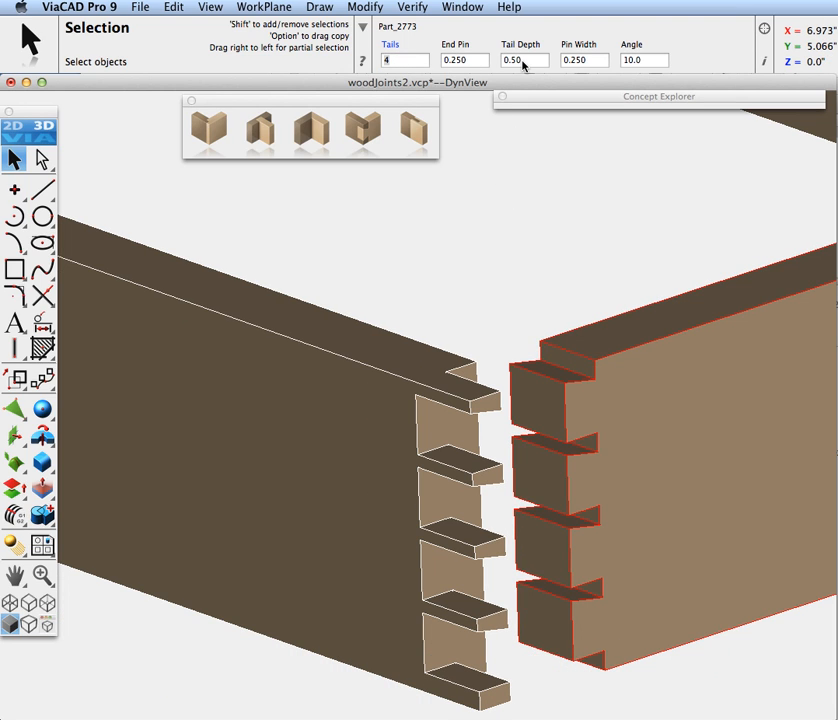
# - Set the tail board's pin width to 0.5 and deselect the board
pyautogui.press('Tab')
pyautogui.press('Tab')
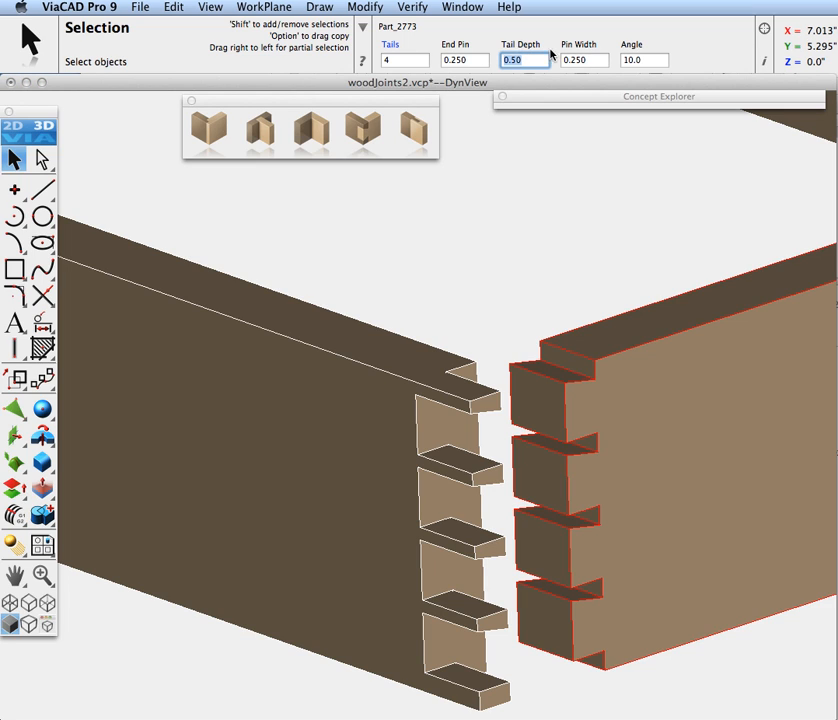
pyautogui.press('Tab')
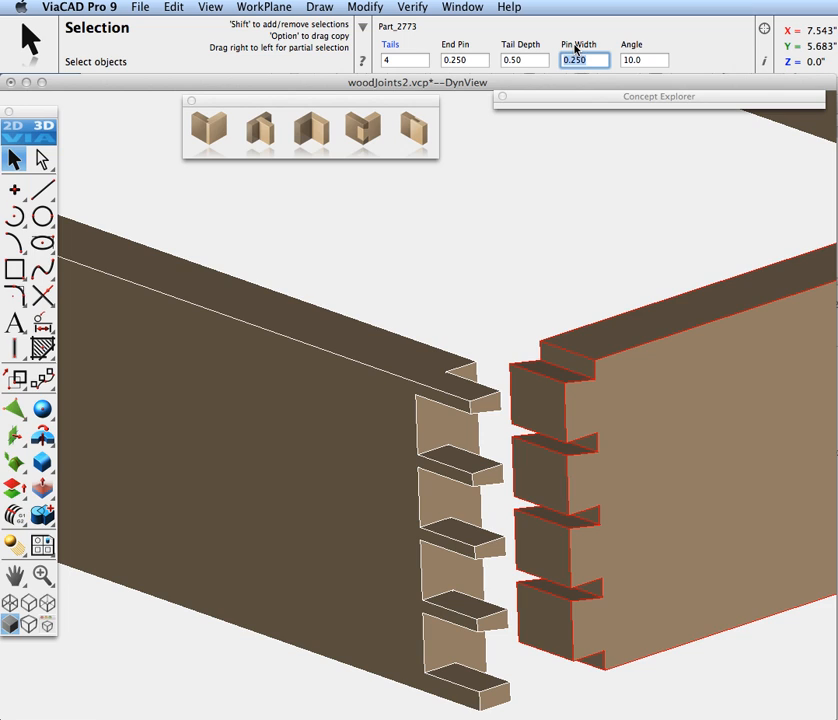
pyautogui.write('0.5')
pyautogui.press('Return')
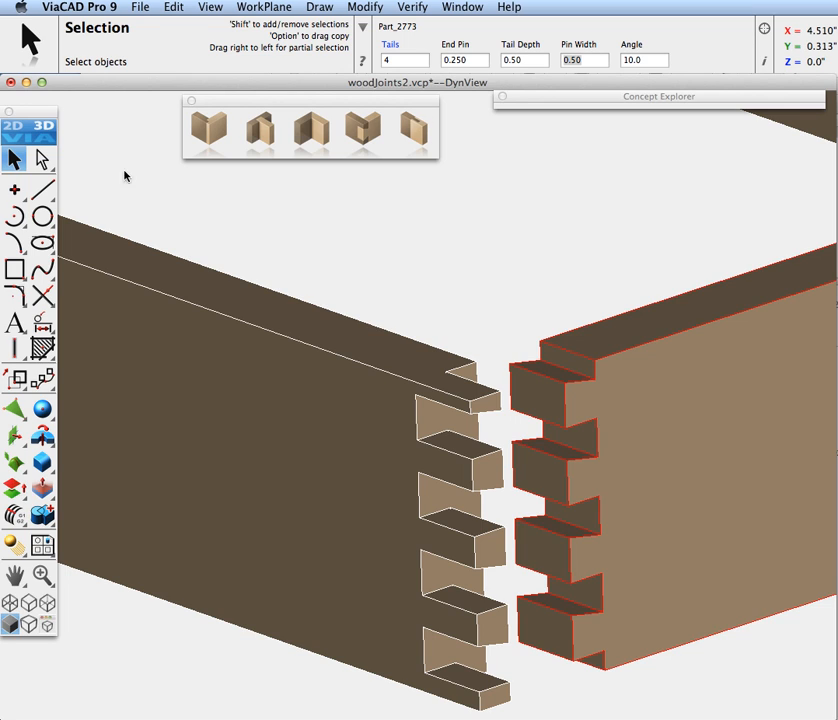
pyautogui.click(14, 165)
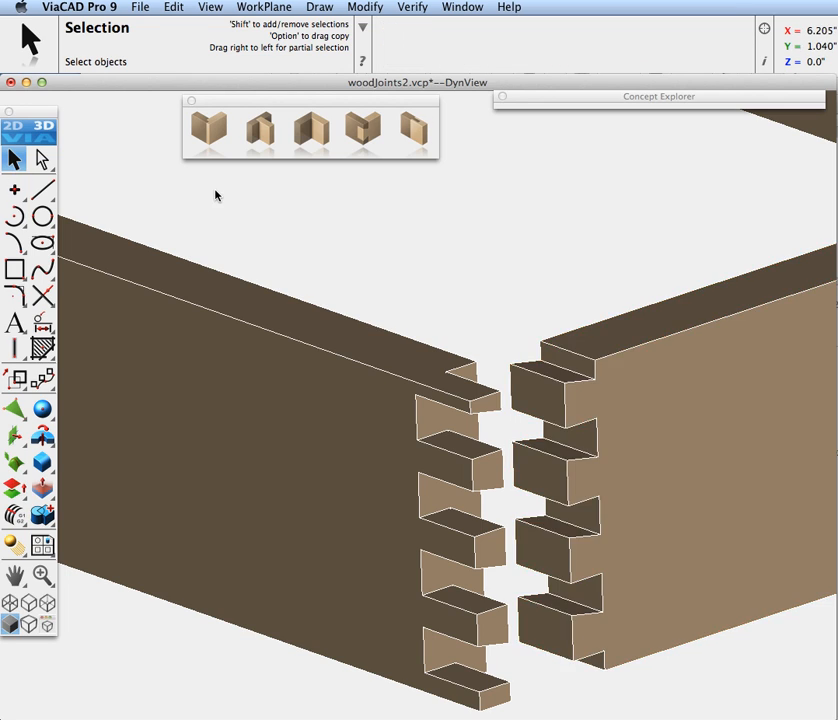
# - Start the Tongue & Groove tool and show only the Tongue and Groove layer, with all its boards in view
pyautogui.click(415, 130)
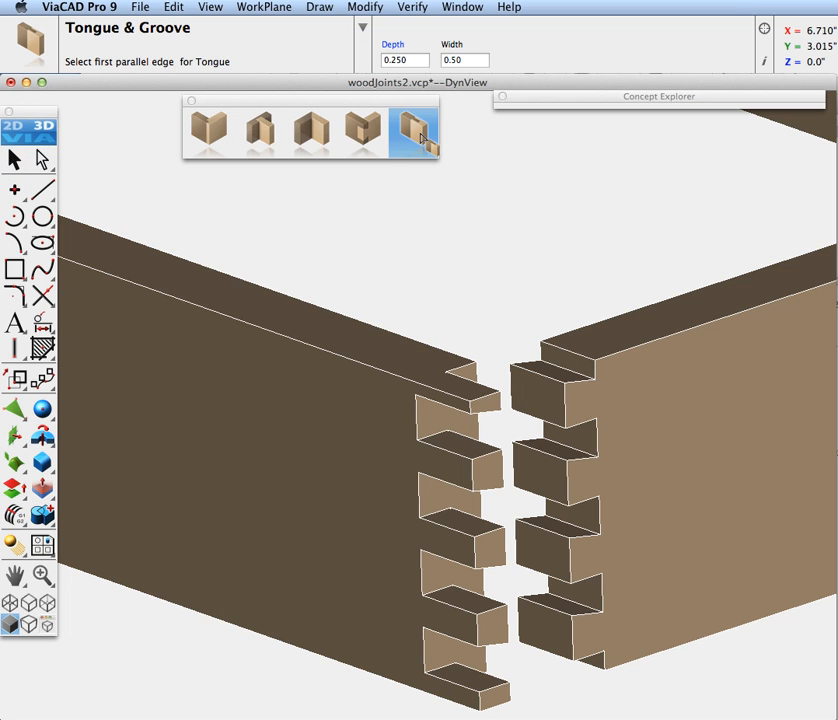
pyautogui.click(589, 94)
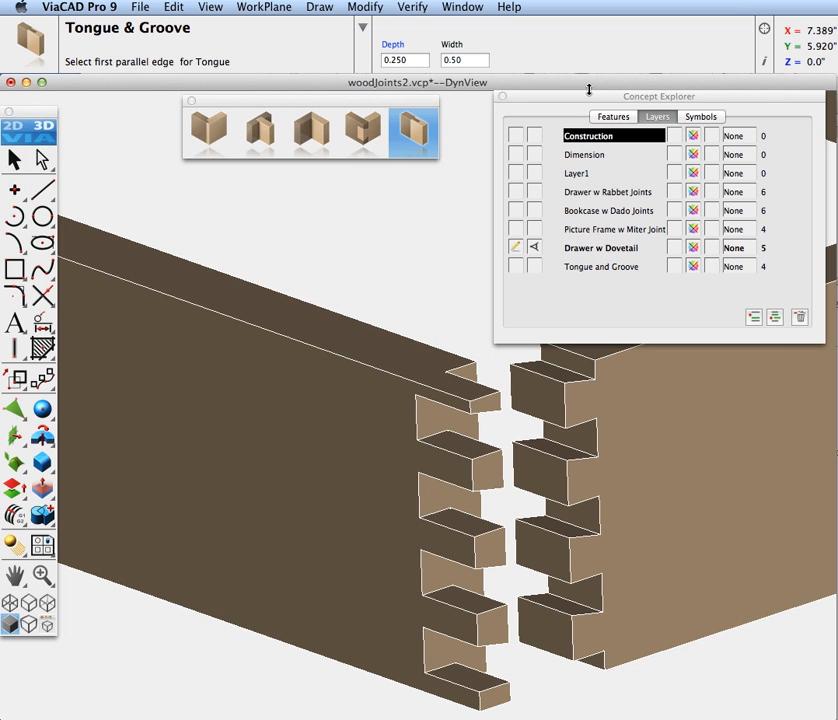
pyautogui.rightClick(561, 272)
pyautogui.click(570, 301)
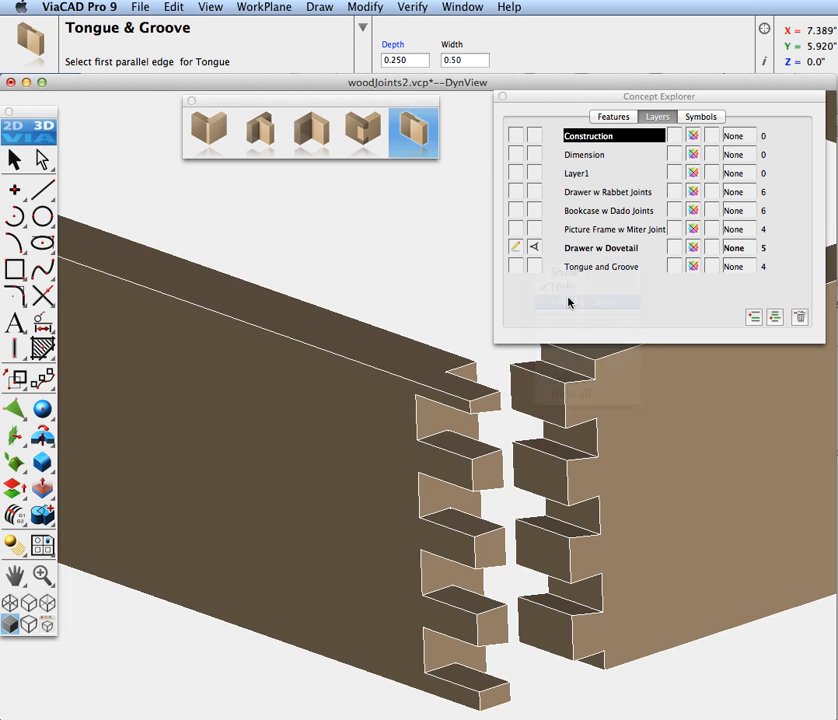
pyautogui.doubleClick(538, 96)
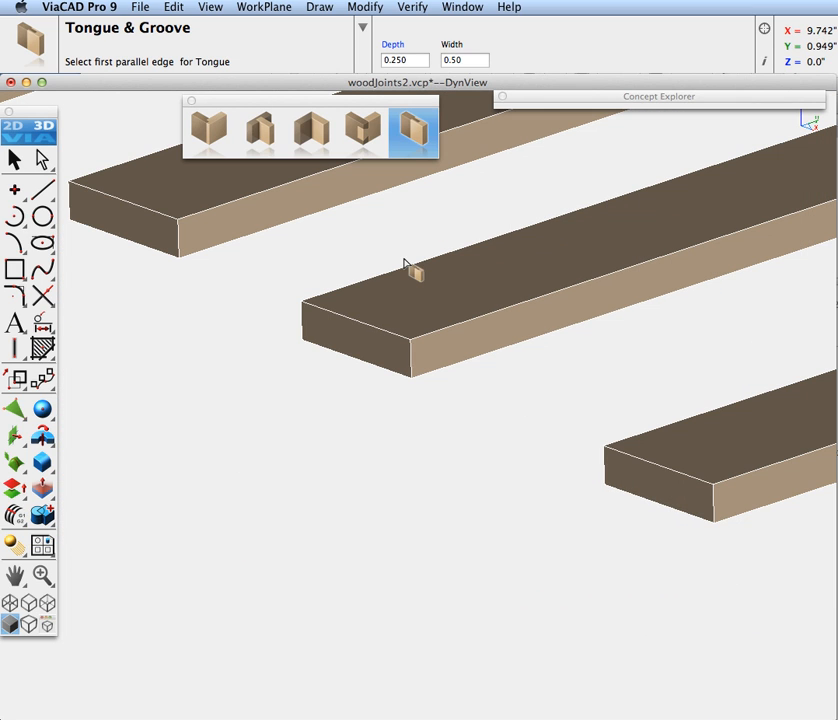
pyautogui.press('super+f')
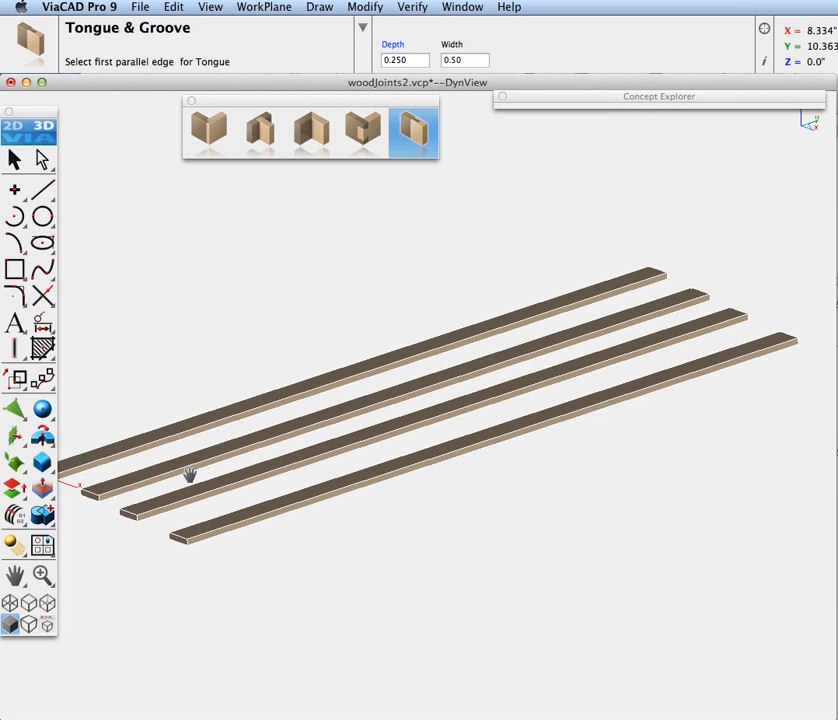
# - Check the thickness and width of the first board from the lengths of its end edges
pyautogui.moveTo(187, 474); pyautogui.dragTo(460, 409, button='middle')
pyautogui.scroll(5, 372, 417)
pyautogui.scroll(2, 359, 395)
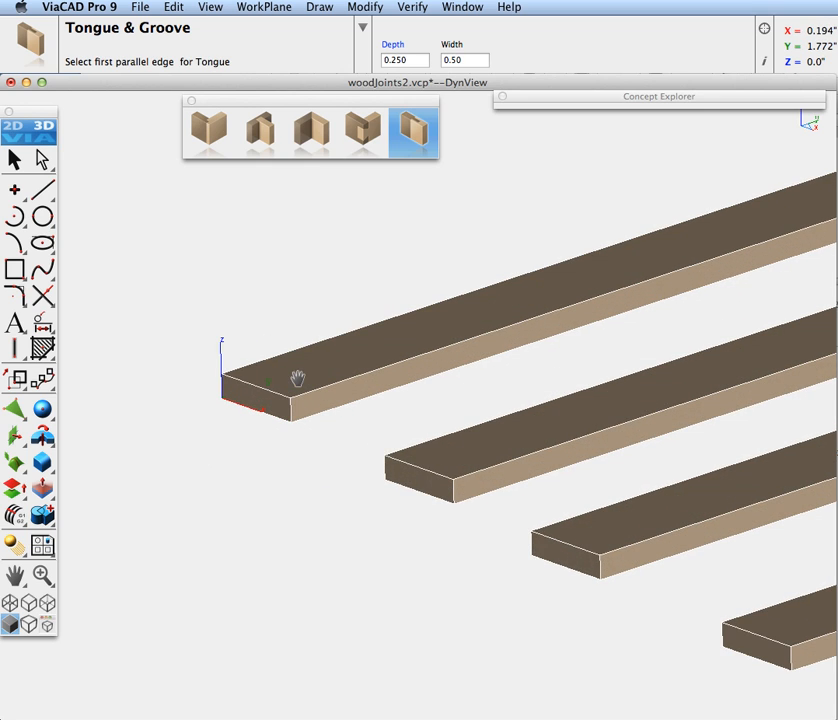
pyautogui.moveTo(296, 380); pyautogui.dragTo(333, 391, button='middle')
pyautogui.scroll(2, 333, 389)
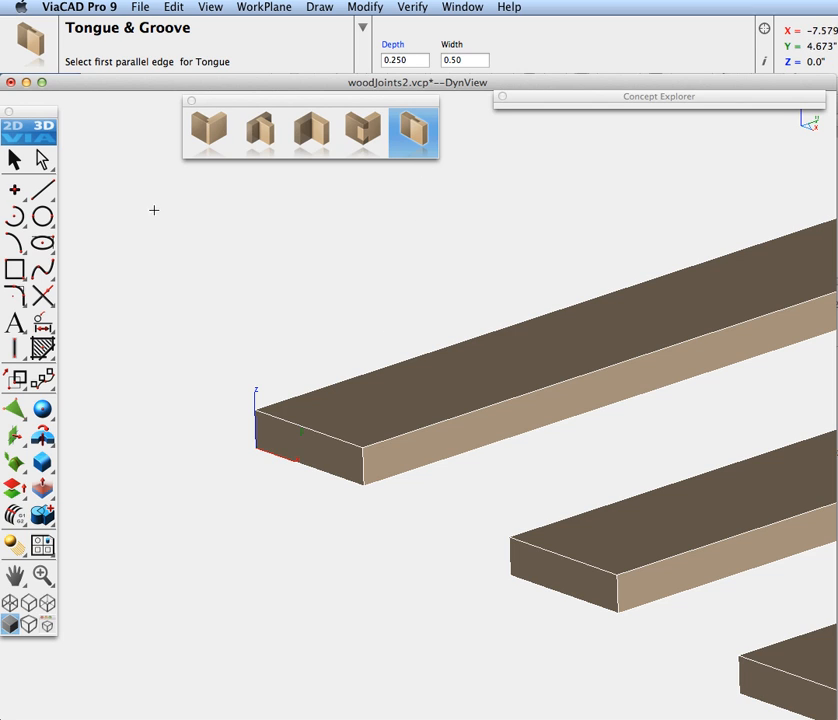
pyautogui.scroll(2, 247, 445)
pyautogui.rightClick(258, 420)
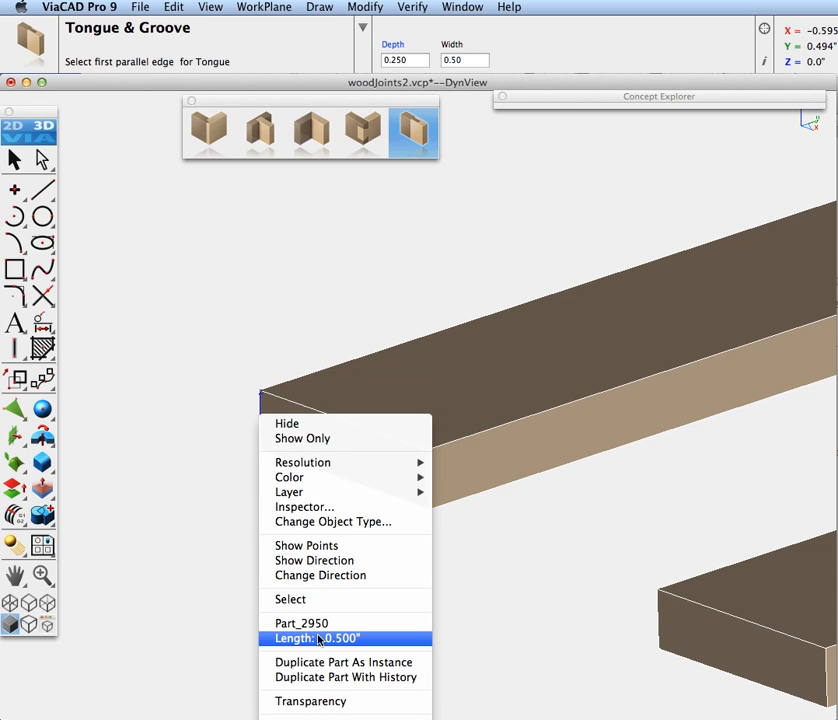
pyautogui.click(97, 477)
pyautogui.rightClick(370, 428)
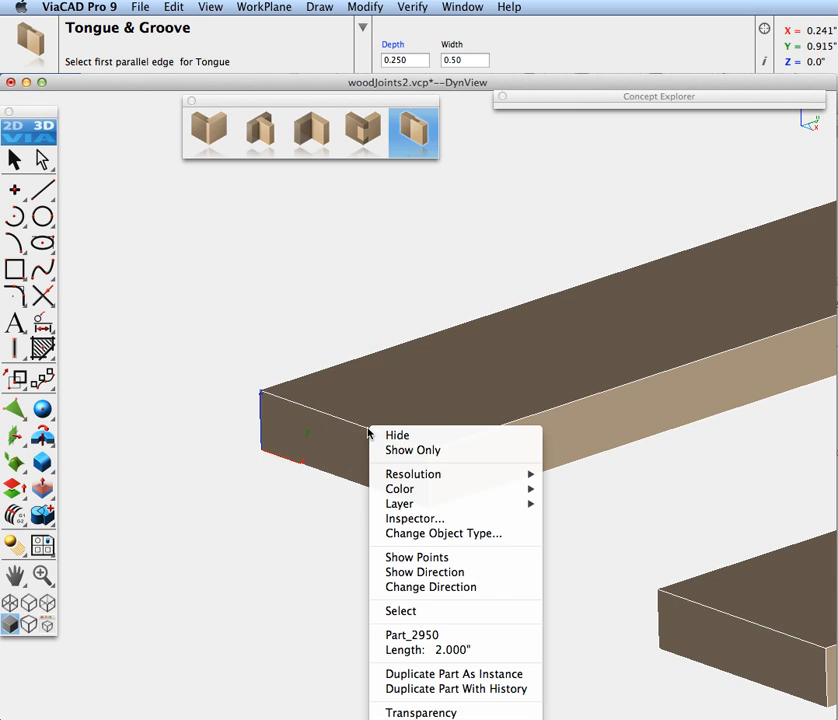
pyautogui.click(163, 559)
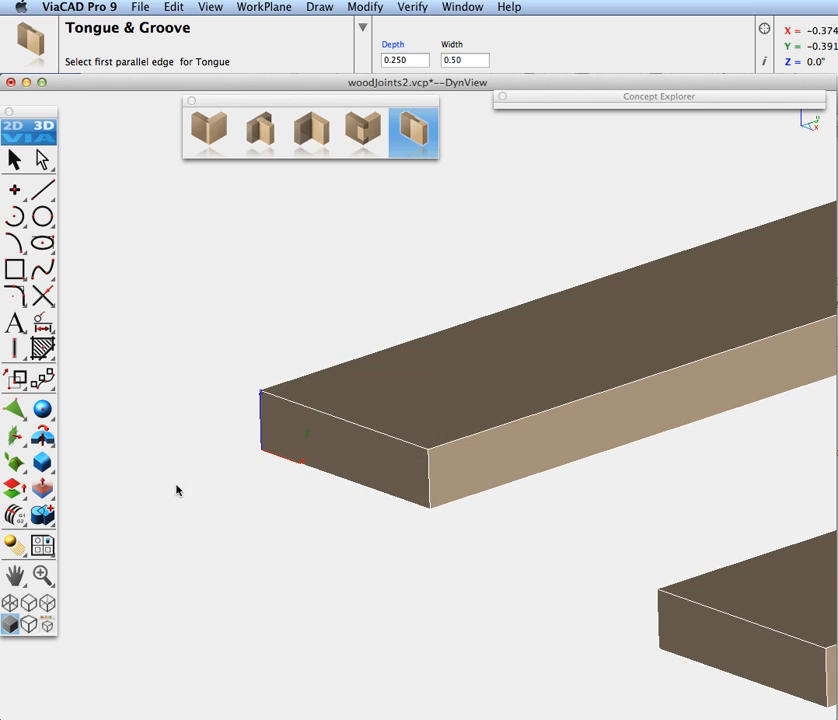
# - Cut a tongue and groove of 0.1 depth and 0.1 width on the first board, with the tongue facing the second board
pyautogui.click(393, 60)
pyautogui.write('0')
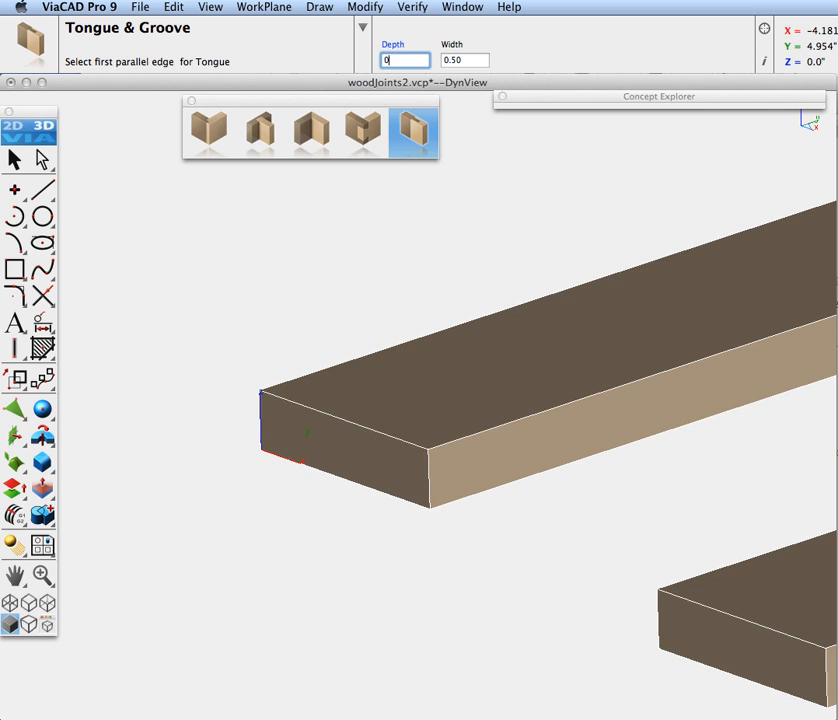
pyautogui.write('.1')
pyautogui.press('Tab')
pyautogui.write('0')
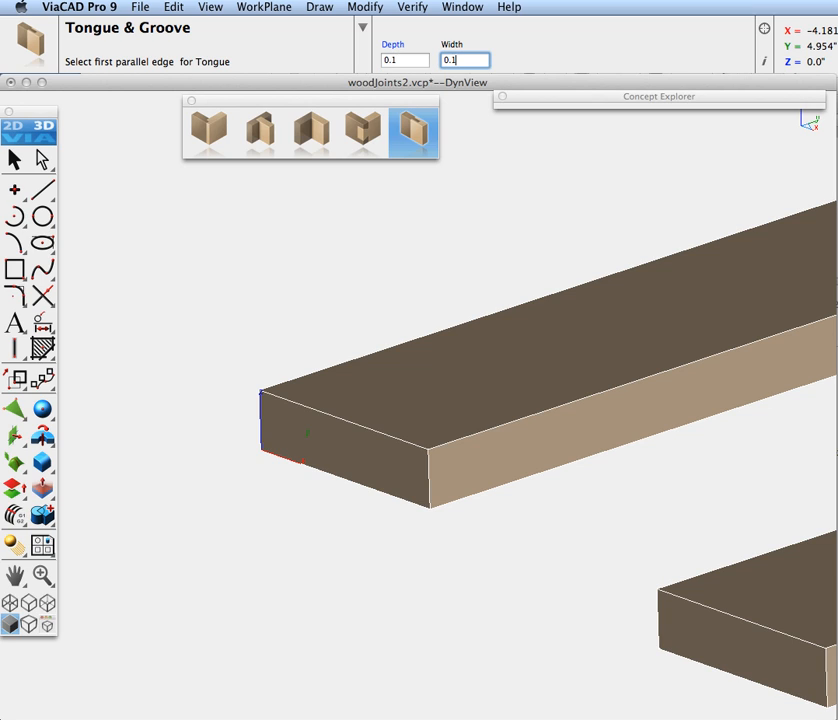
pyautogui.press('Return')
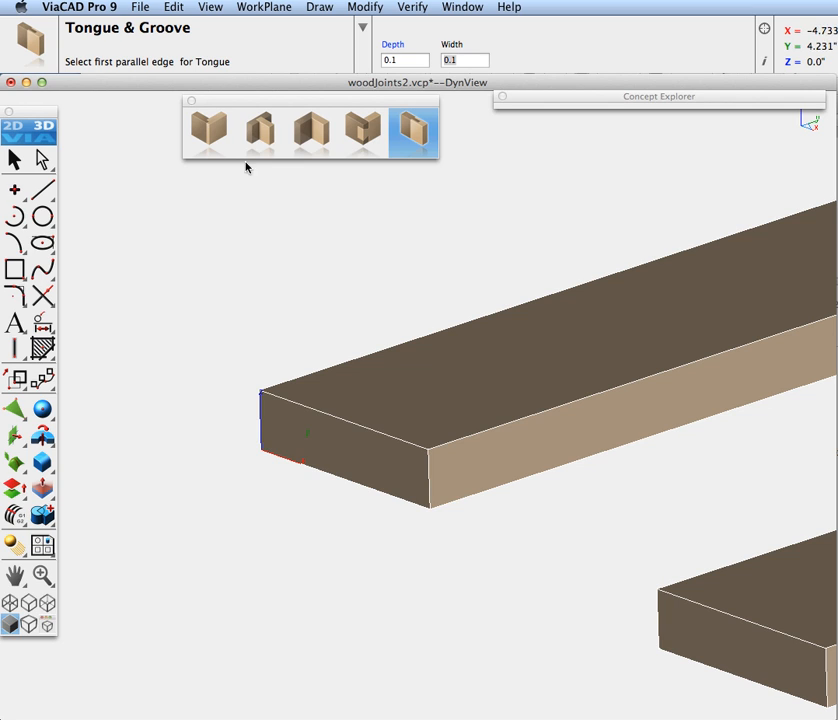
pyautogui.click(476, 436)
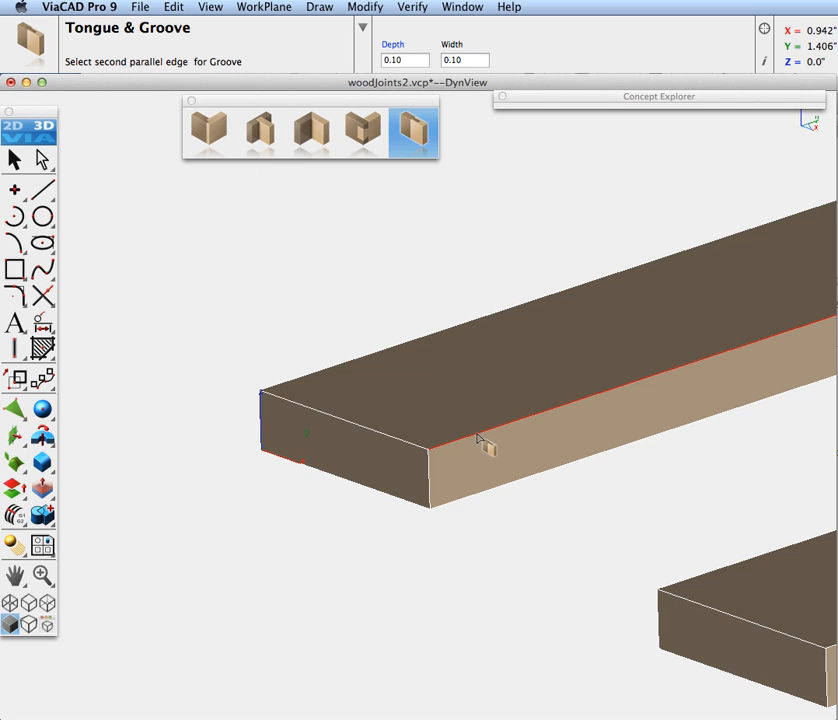
pyautogui.click(356, 362)
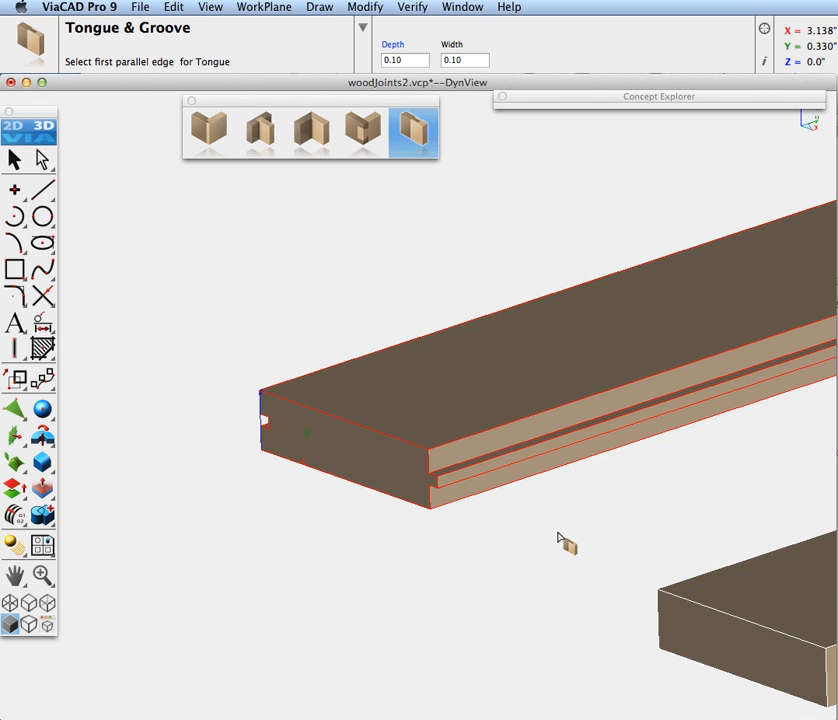
# - Try a 0.10 tongue and groove on the second board with its tongue facing the first board, and undo it
pyautogui.moveTo(597, 526); pyautogui.dragTo(465, 460)
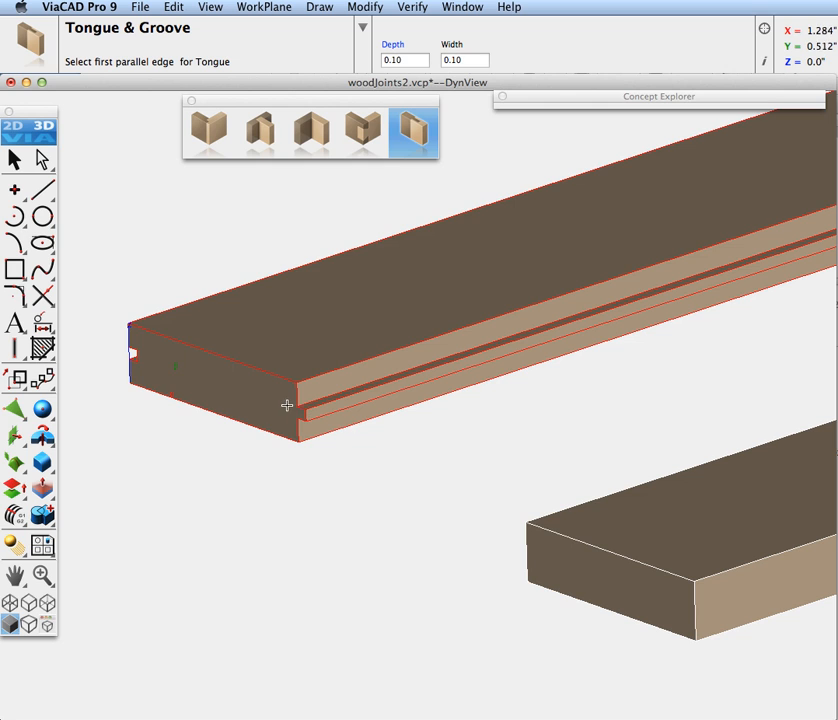
pyautogui.scroll(-2, 431, 459)
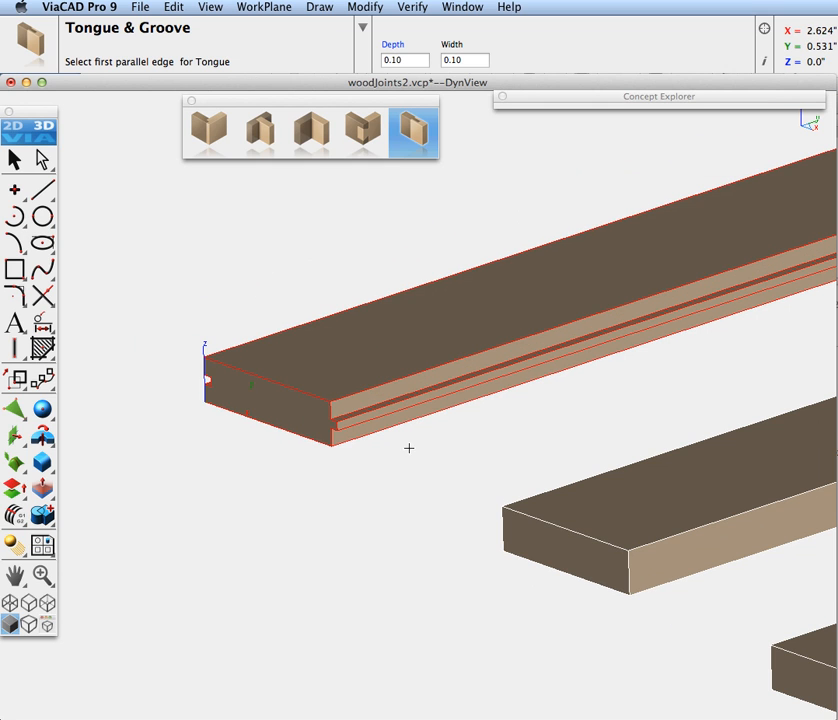
pyautogui.moveTo(567, 473); pyautogui.dragTo(366, 358)
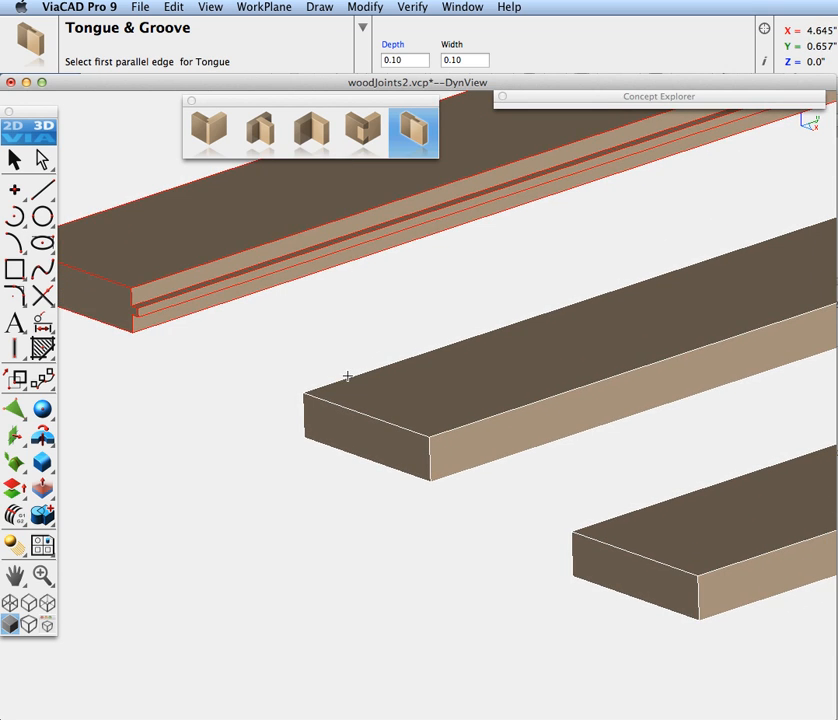
pyautogui.click(350, 380)
pyautogui.click(485, 427)
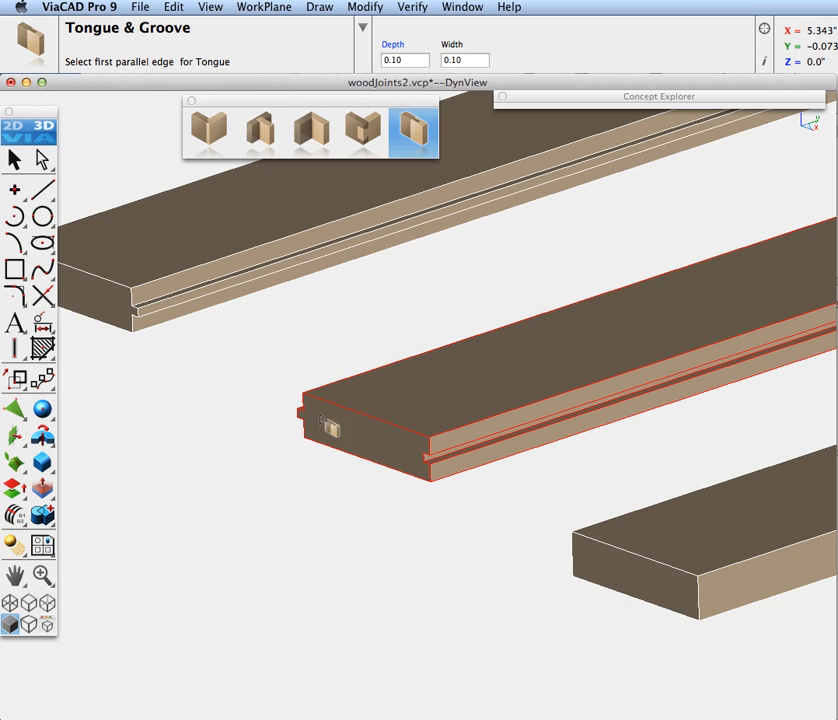
pyautogui.press('super+z')
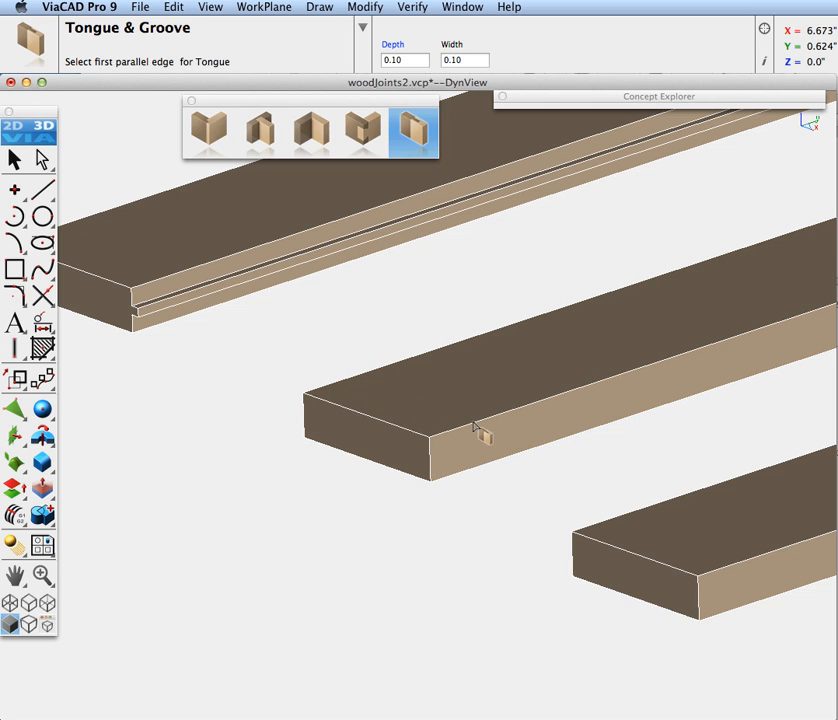
# - Cut tongues and grooves of 0.10 depth and 0.10 width on the second, third and fourth boards, each tongue facing away from the first board
pyautogui.click(475, 425)
pyautogui.click(378, 376)
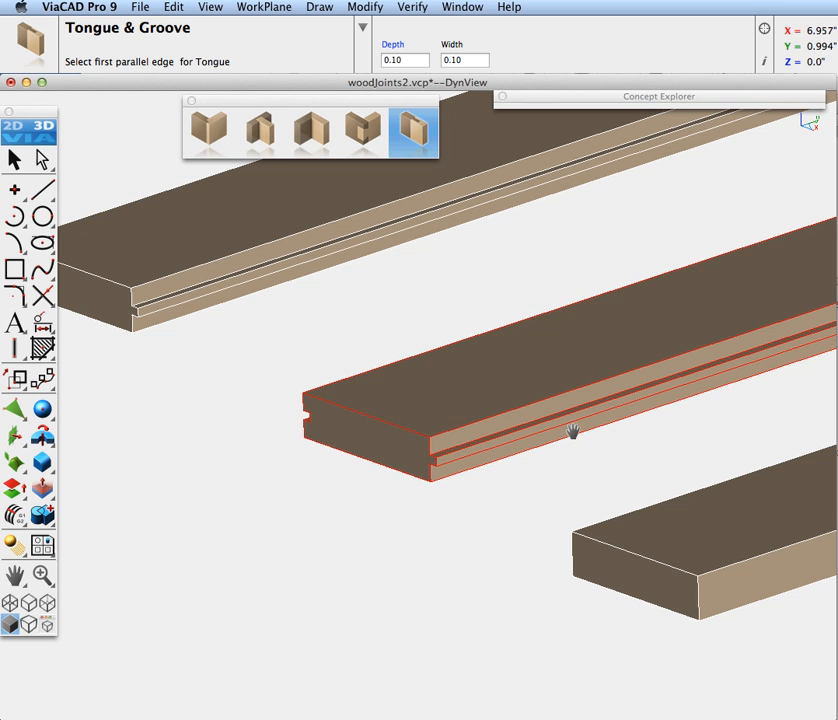
pyautogui.moveTo(638, 455); pyautogui.dragTo(355, 314, button='middle')
pyautogui.click(471, 412)
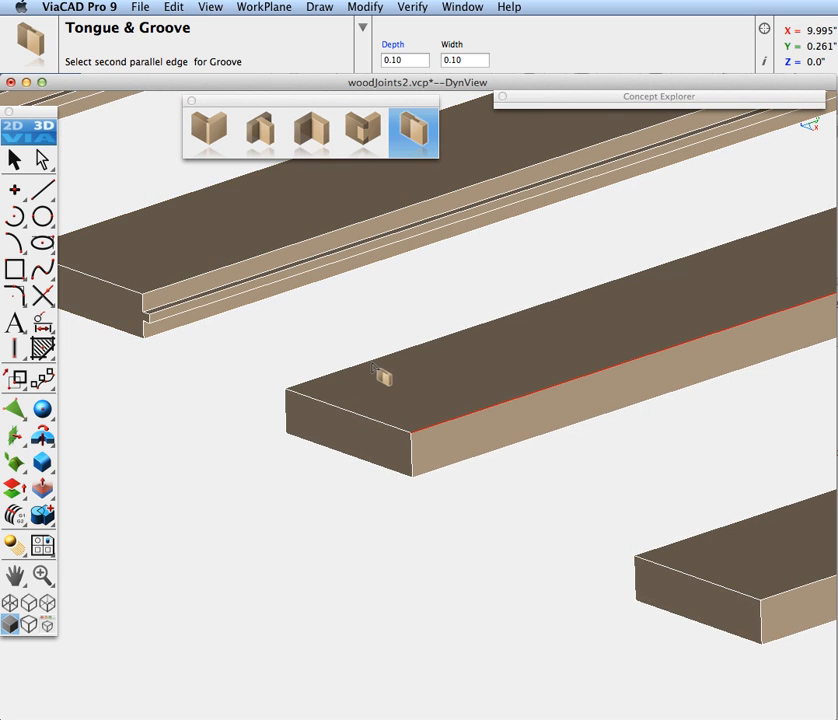
pyautogui.click(366, 362)
pyautogui.moveTo(469, 387); pyautogui.dragTo(458, 407, button='middle')
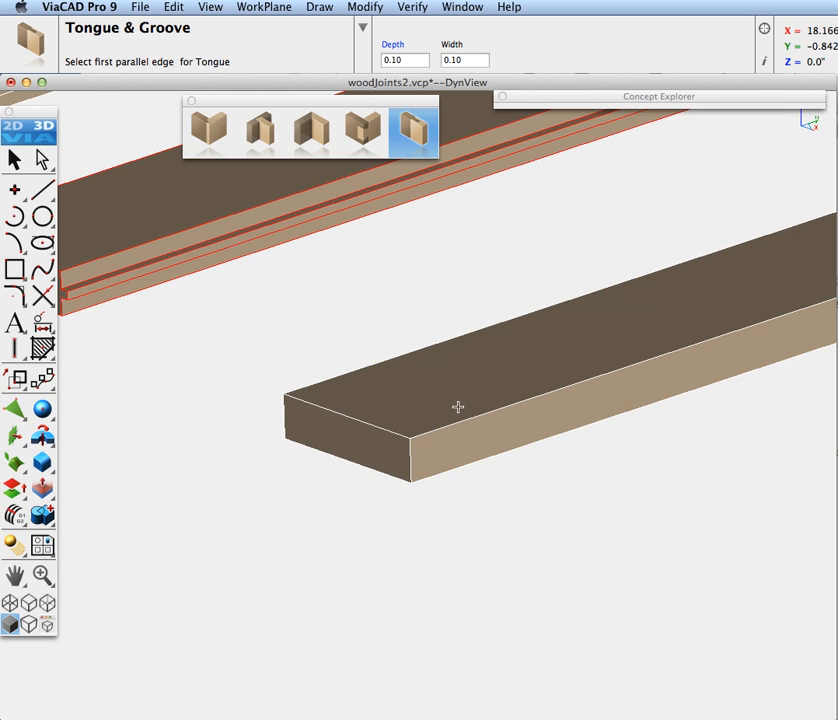
pyautogui.click(470, 420)
pyautogui.click(378, 374)
pyautogui.scroll(-5, 443, 393)
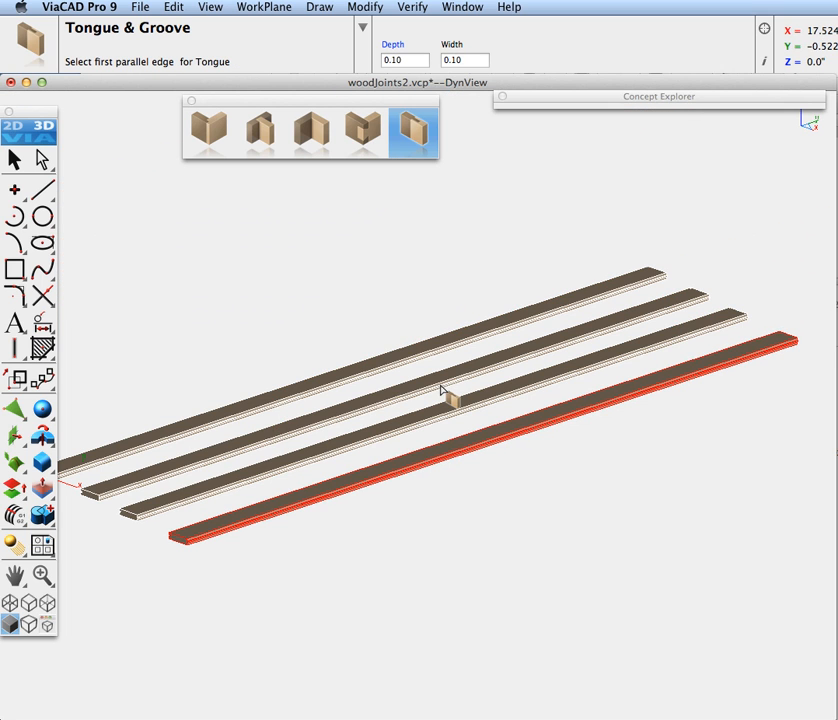
# - Move the second board by its upper end corner onto the first board's matching corner so its groove receives the first board's tongue
pyautogui.moveTo(259, 440); pyautogui.dragTo(372, 408, button='middle')
pyautogui.scroll(5, 481, 361)
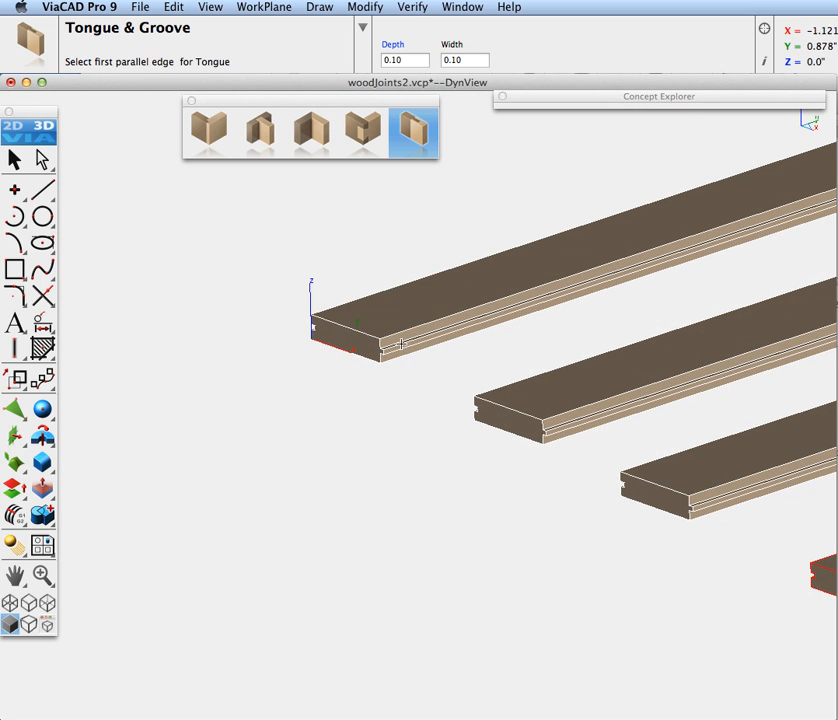
pyautogui.click(20, 161)
pyautogui.scroll(6, 93, 235)
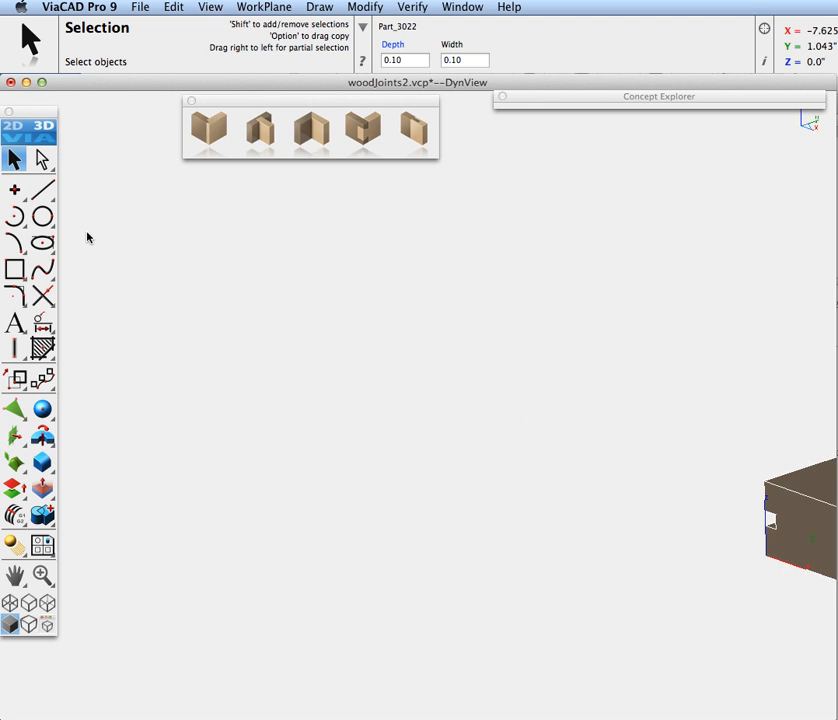
pyautogui.moveTo(536, 461); pyautogui.dragTo(417, 404, button='middle')
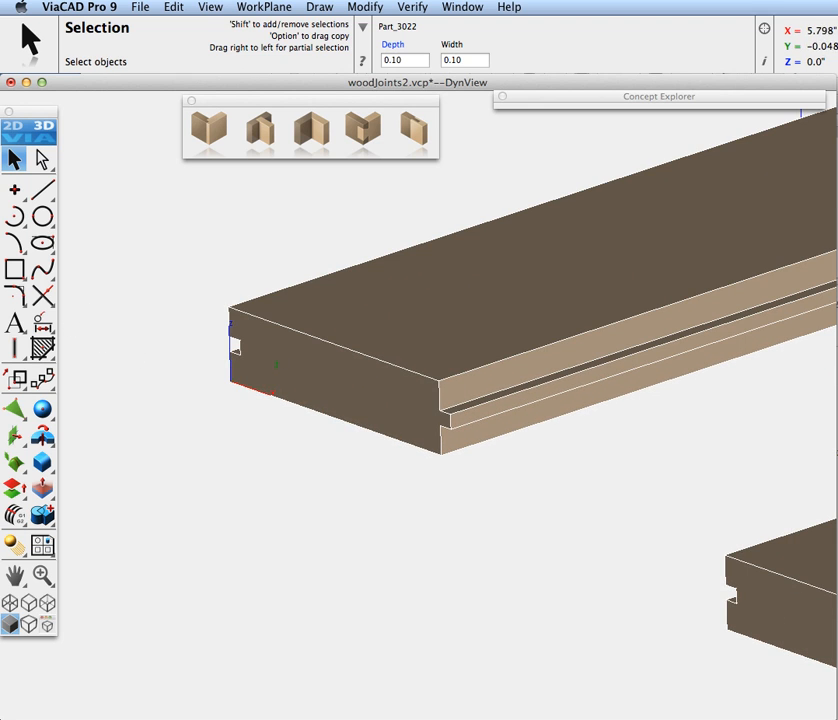
pyautogui.click(773, 570)
pyautogui.moveTo(728, 556); pyautogui.dragTo(440, 382)
pyautogui.moveTo(458, 393)
pyautogui.mouseDown(button='middle')
pyautogui.moveTo(600, 449)
pyautogui.moveTo(451, 386)
pyautogui.mouseUp(button='middle')
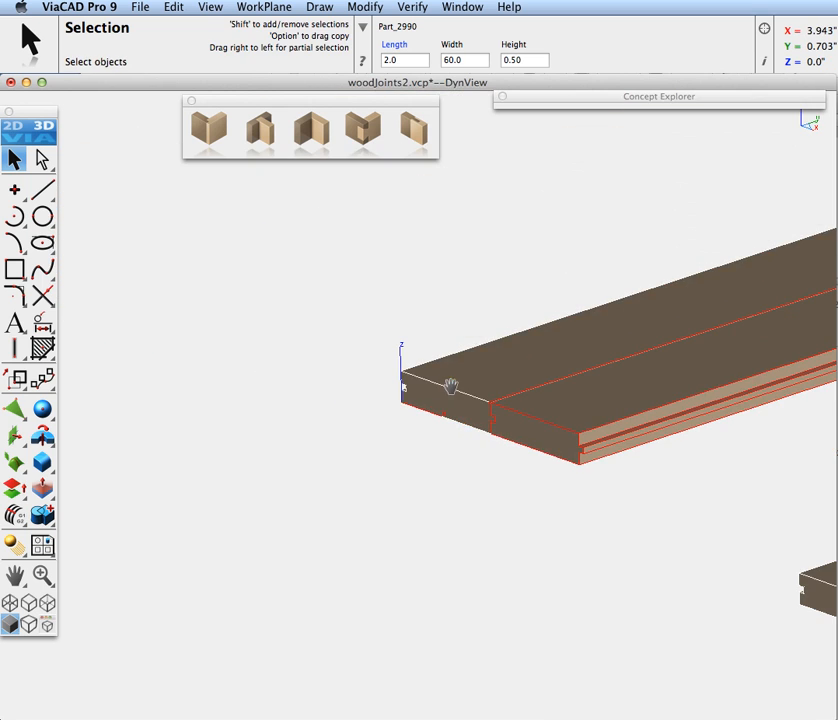
# - Move the third board by its upper end corner against the second board's tongue side, aligning their ends
pyautogui.moveTo(549, 467); pyautogui.dragTo(748, 527, button='middle')
pyautogui.click(717, 532)
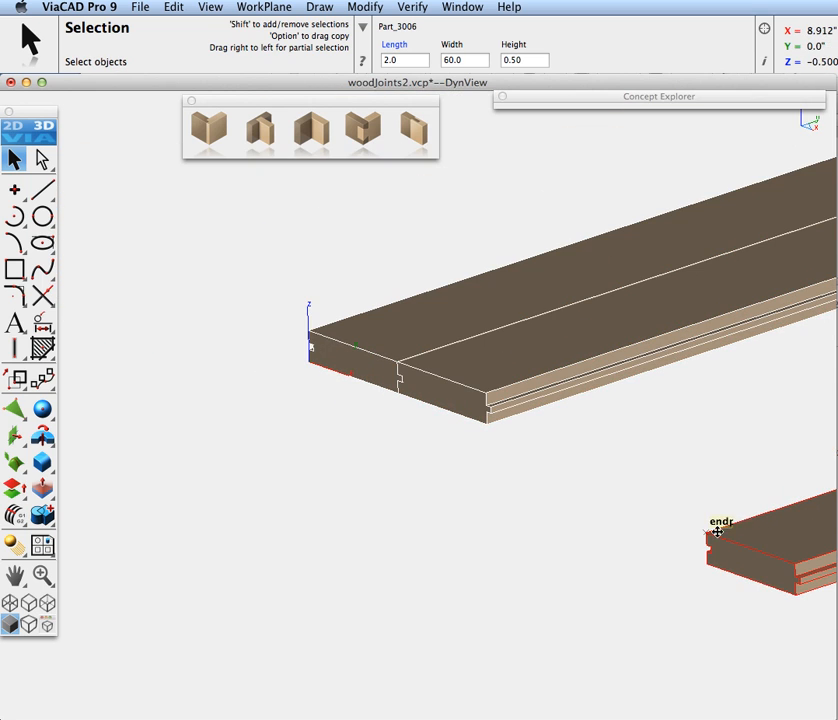
pyautogui.moveTo(708, 532); pyautogui.dragTo(481, 393)
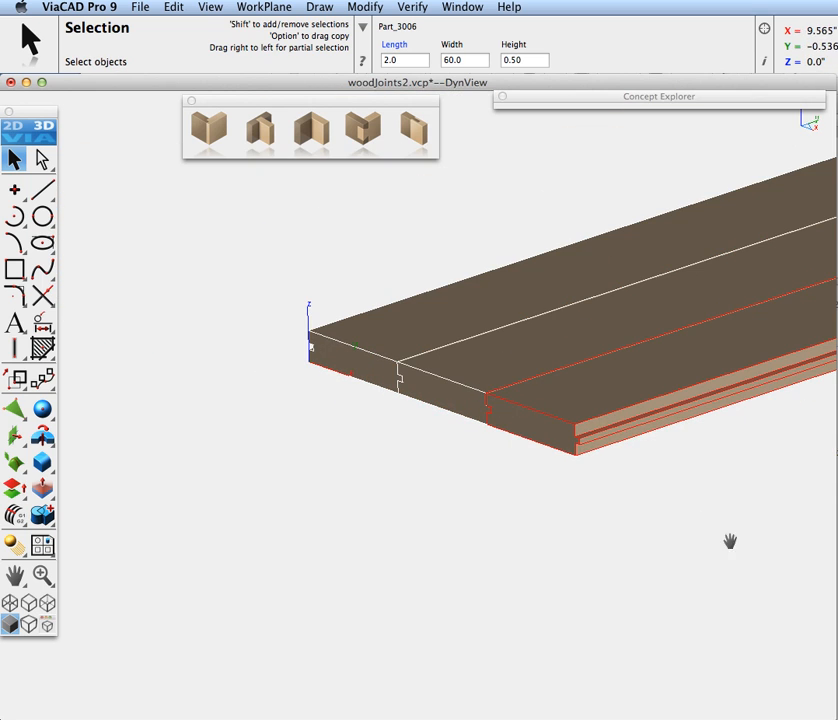
# - Snap the fourth board's upper end corner onto the third board's tongue-side corner, clear the selection and view the joined ends up close
pyautogui.scroll(-3, 722, 536)
pyautogui.moveTo(722, 541); pyautogui.dragTo(632, 510, button='middle')
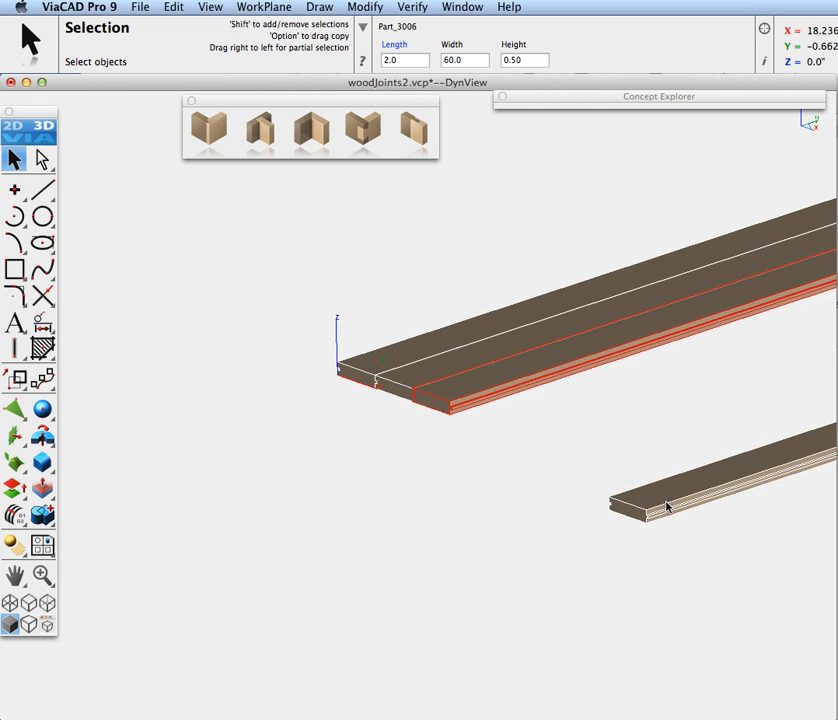
pyautogui.click(615, 503)
pyautogui.scroll(4, 608, 494)
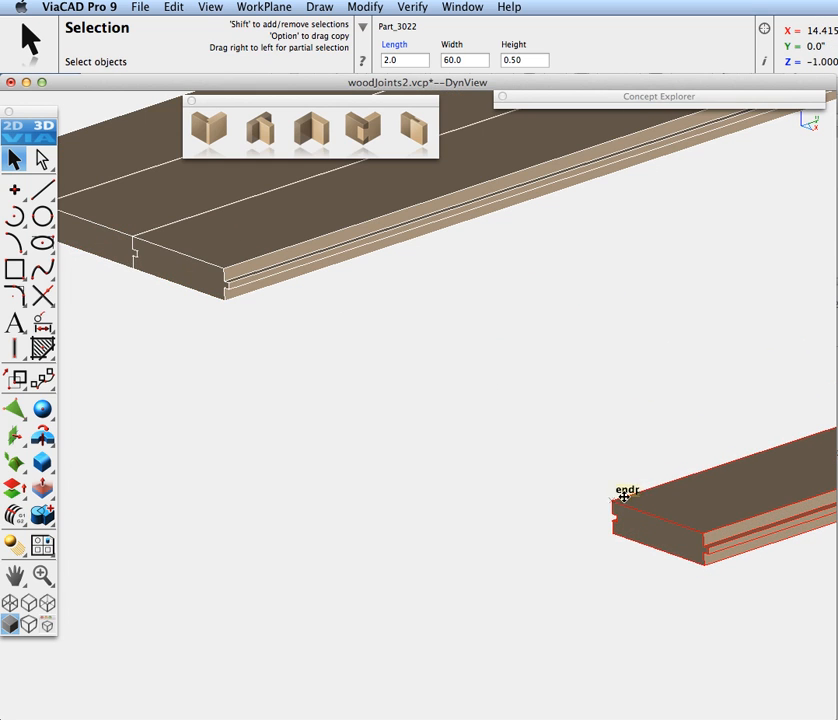
pyautogui.moveTo(611, 500); pyautogui.dragTo(227, 276)
pyautogui.click(362, 368)
pyautogui.press('super+f')
pyautogui.moveTo(202, 494); pyautogui.dragTo(436, 383, button='middle')
pyautogui.scroll(5, 301, 391)
pyautogui.scroll(-2, 303, 382)
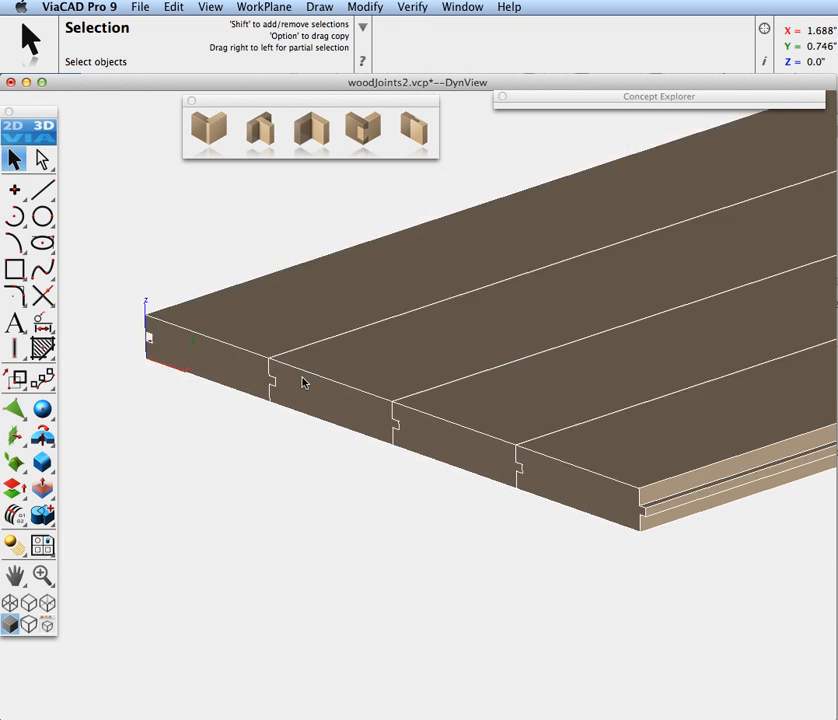